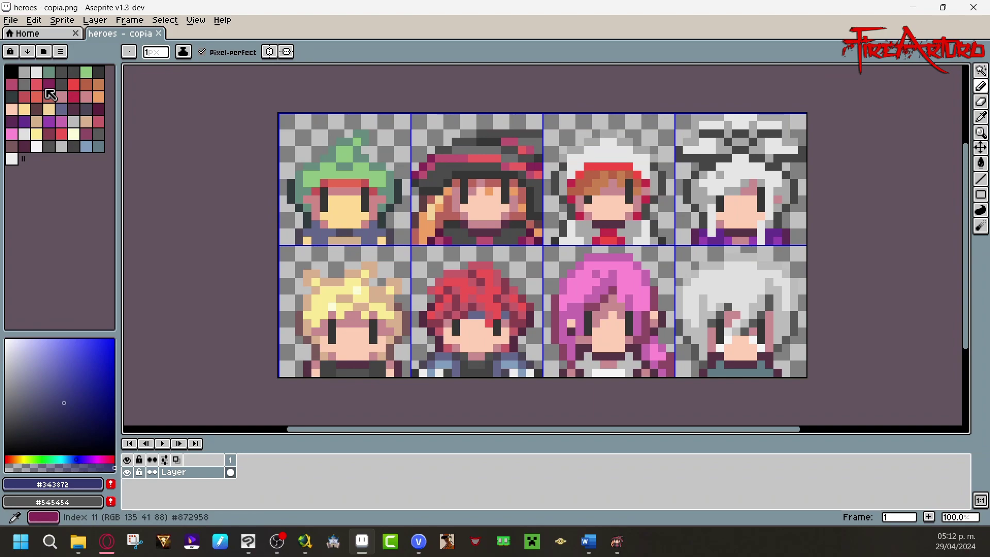
Step: Close the heroes - copia.png image in Aseprite
key(alt+Tab)
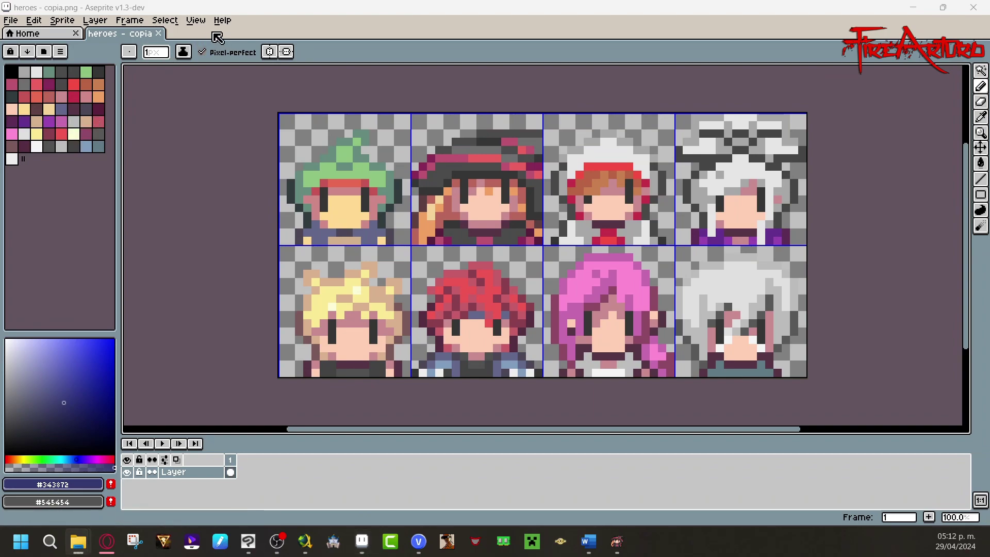
click(159, 34)
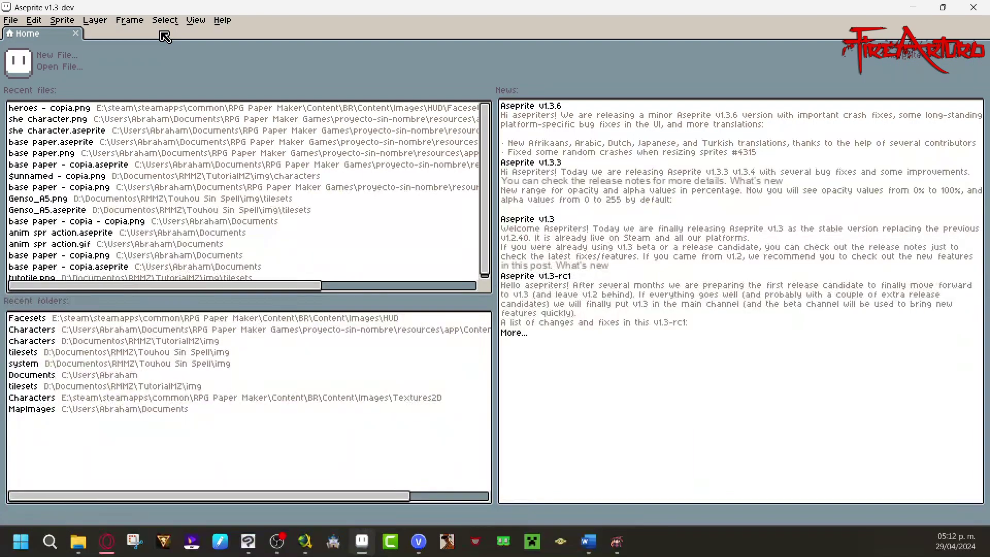
click(277, 542)
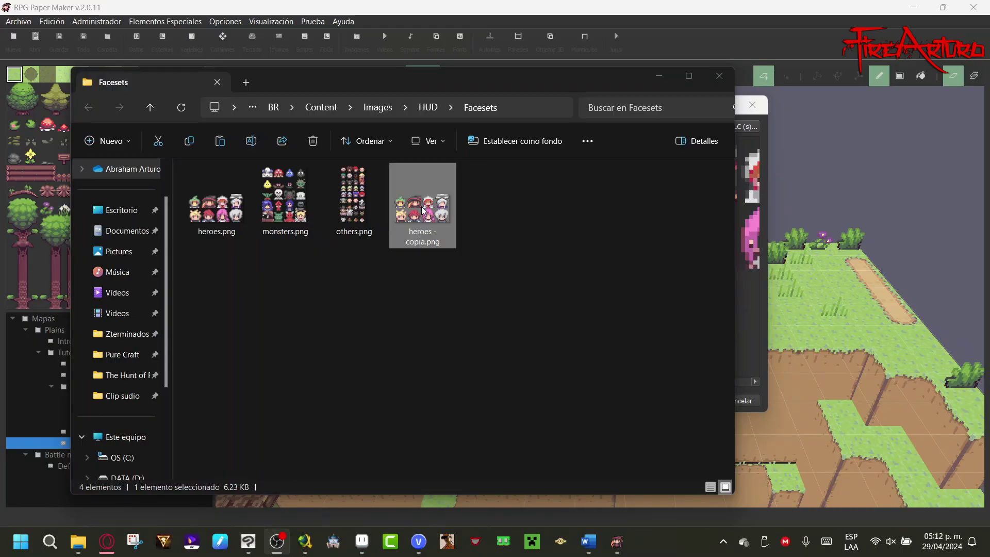
Step: Move heroes - copia.png from the default BR Facesets folder into the project's own Facesets folder
click(414, 206)
key(ctrl+x)
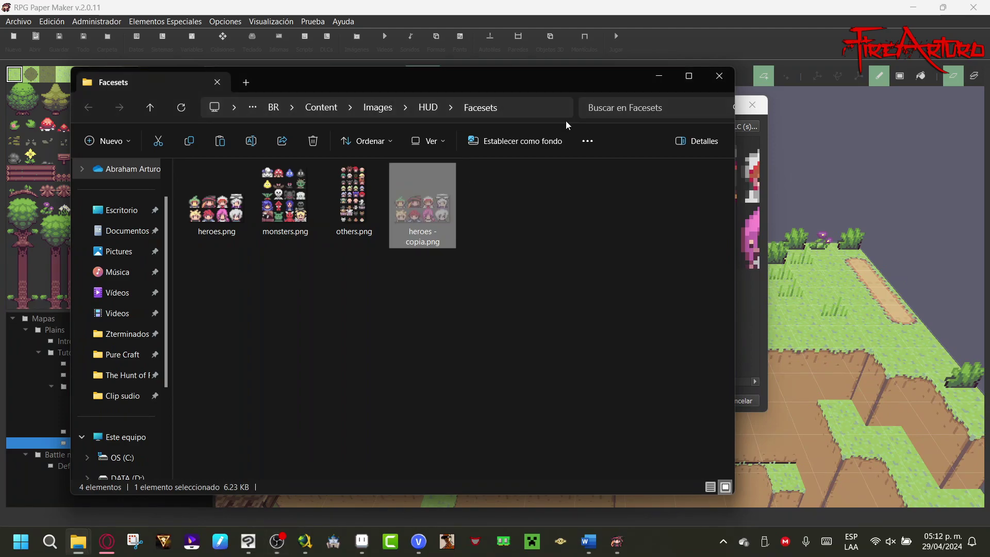
click(721, 77)
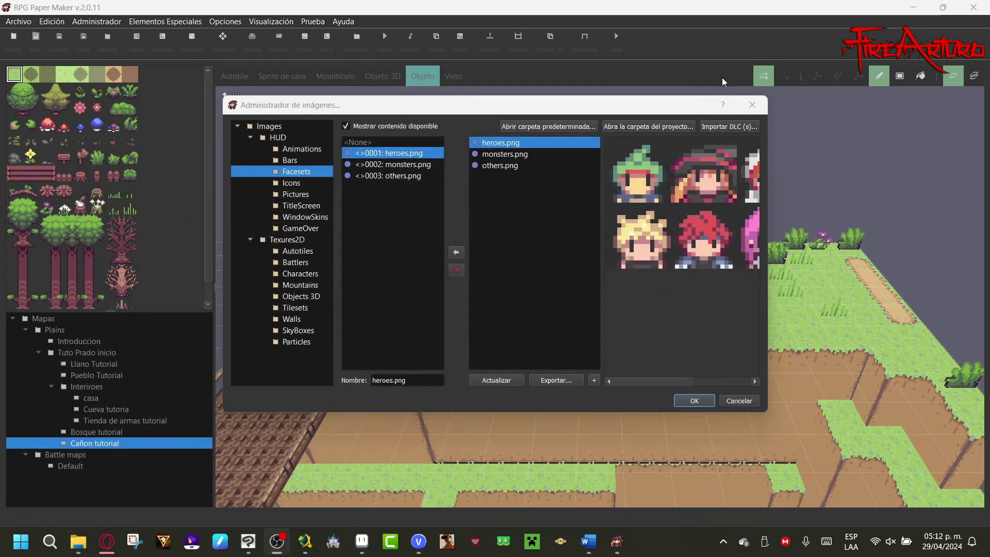
click(666, 127)
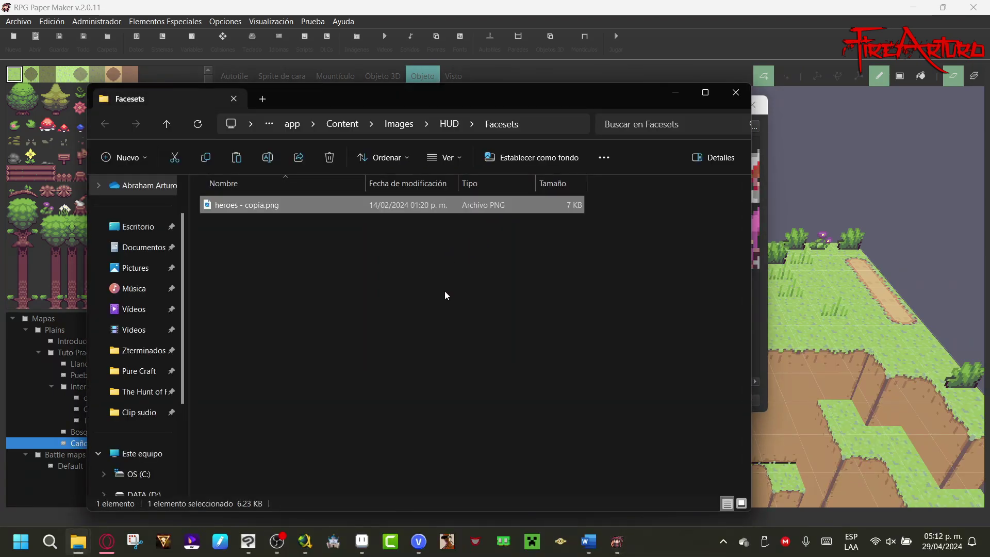
Step: Open heroes - copia.png from the project's Facesets folder in Aseprite
click(249, 543)
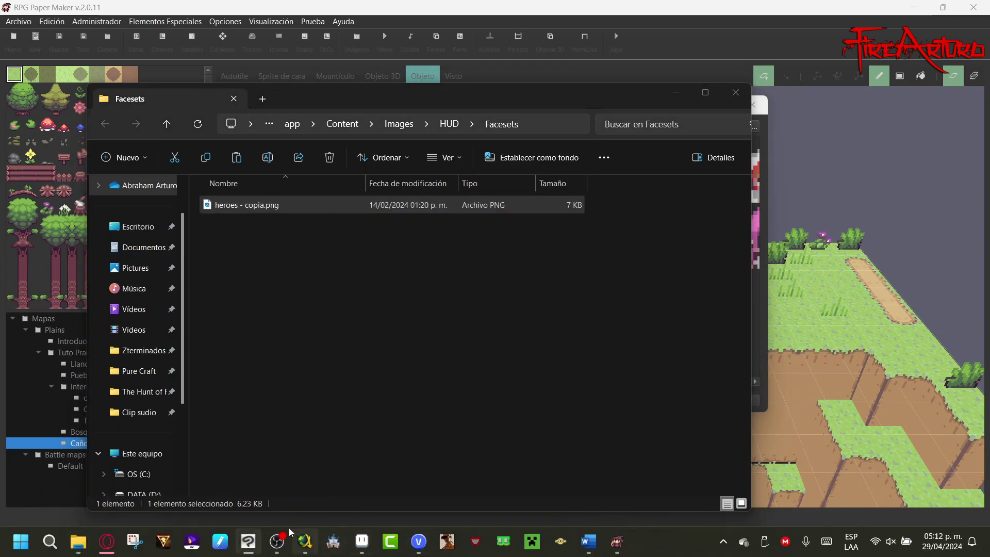
click(354, 546)
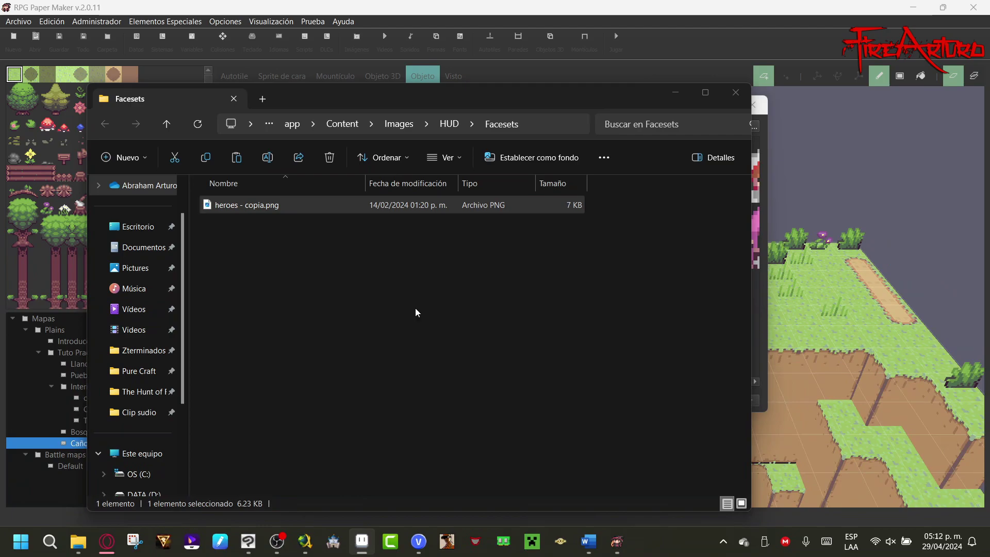
drag(489, 203, 579, 235)
click(271, 548)
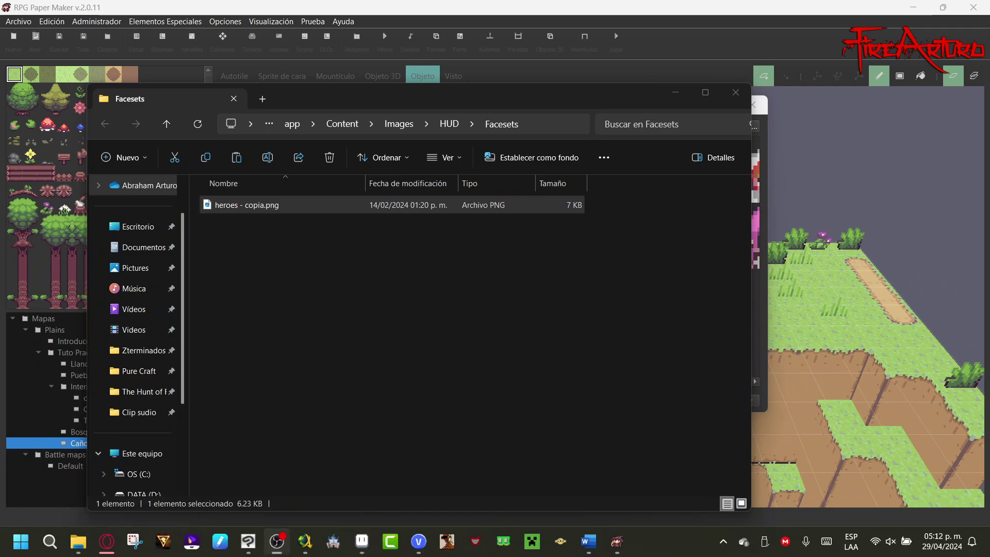
click(47, 388)
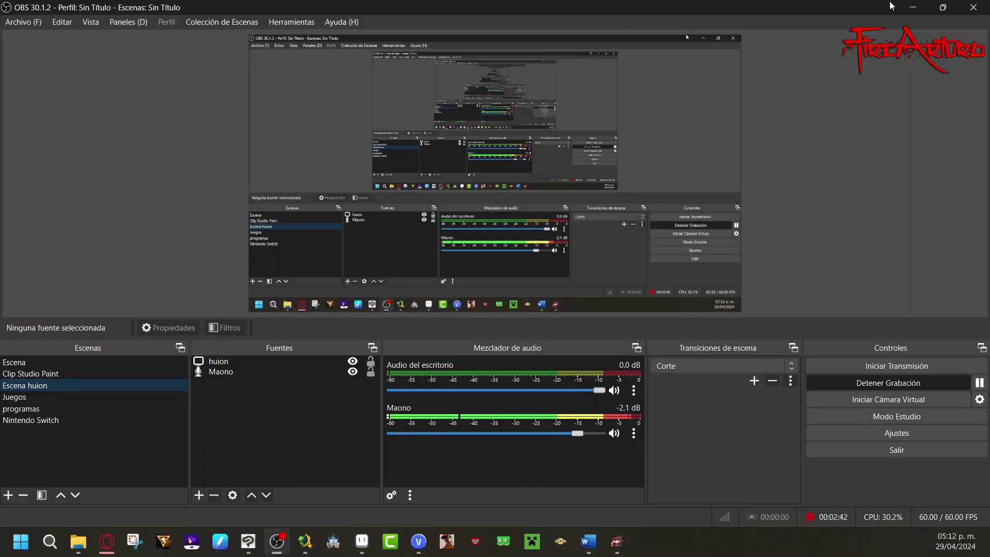
click(901, 7)
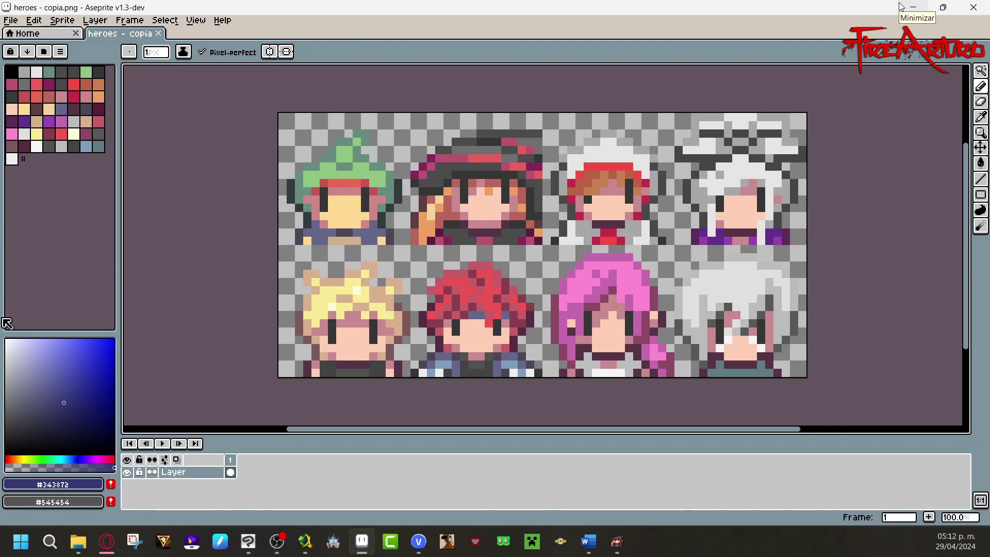
Step: Save a copy of the sprite in the Facesets folder as "character face" in aseprite format
click(11, 20)
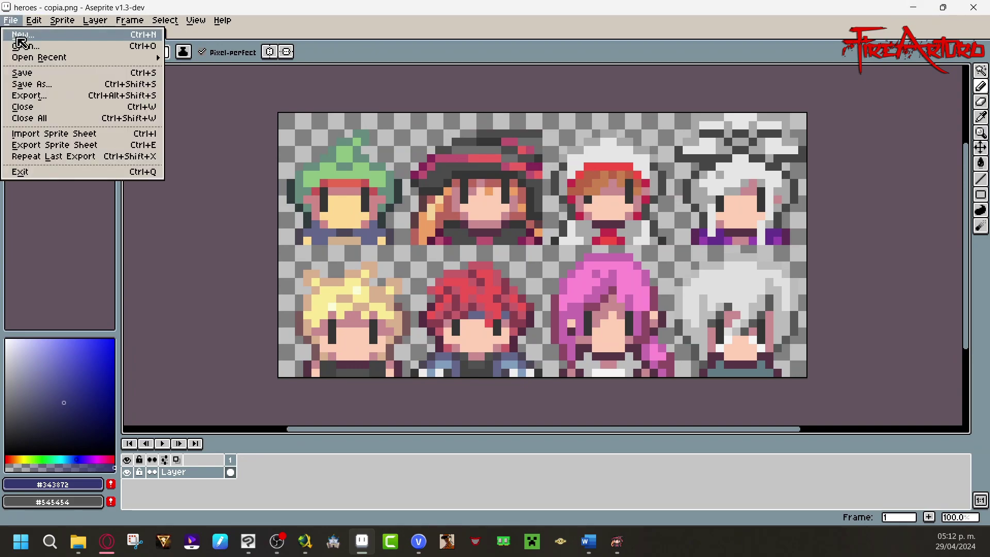
click(135, 85)
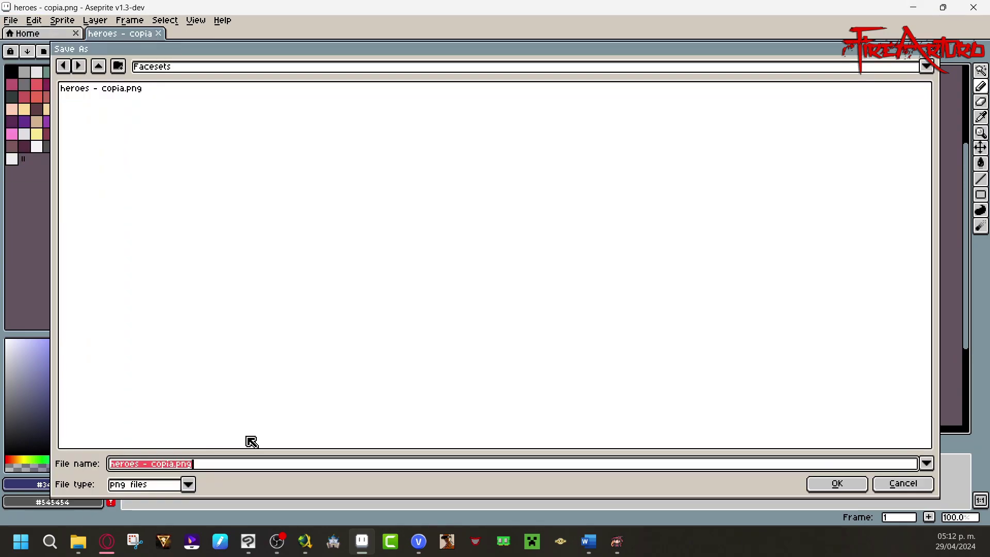
text(character face)
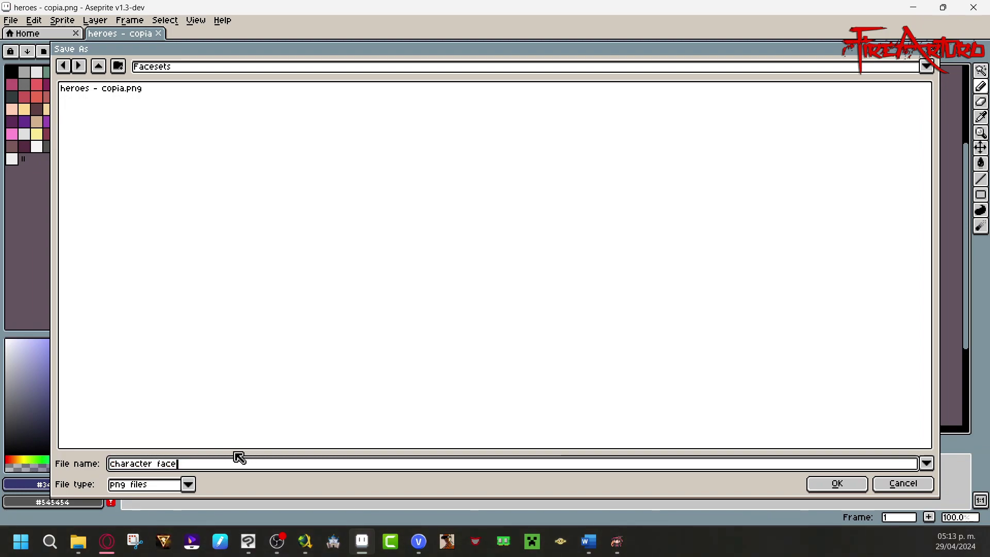
click(189, 484)
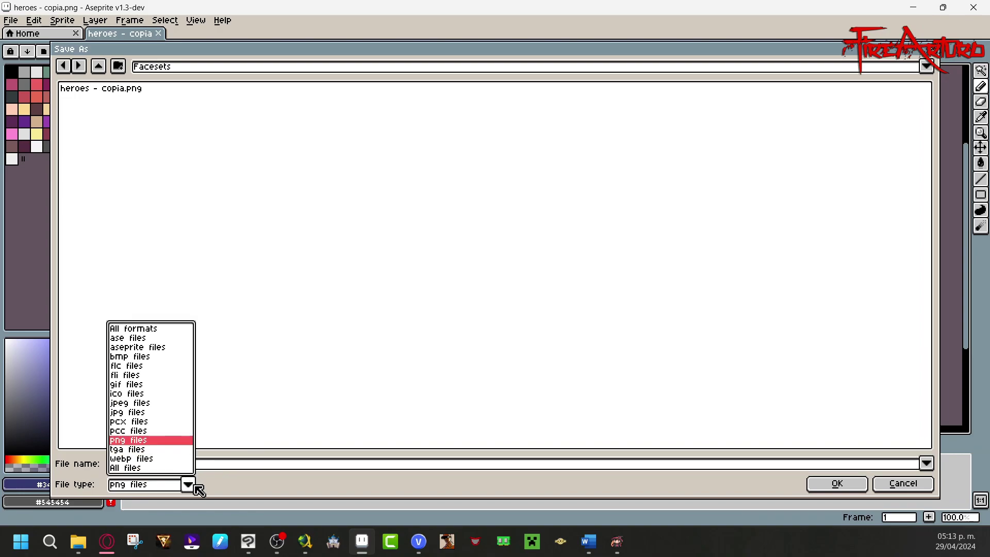
click(171, 348)
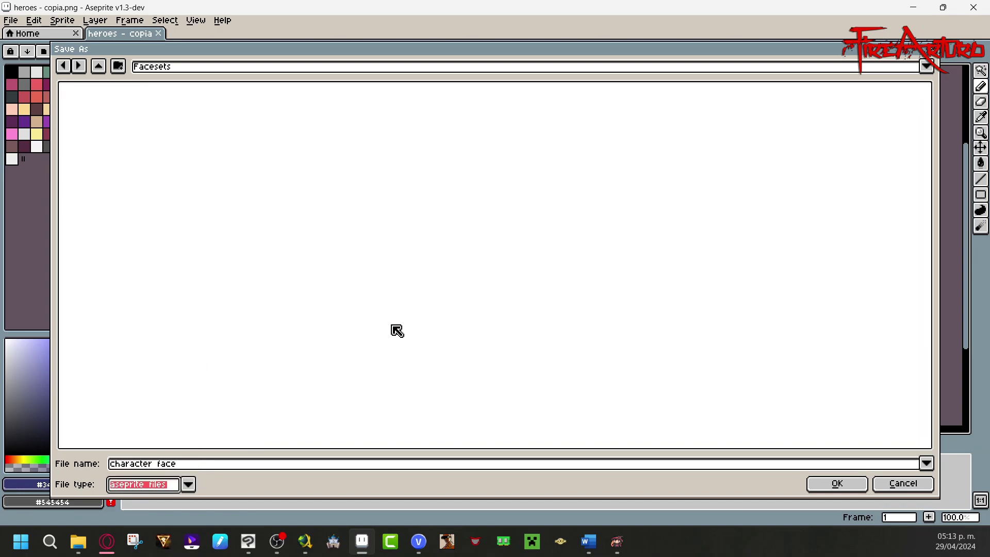
click(841, 484)
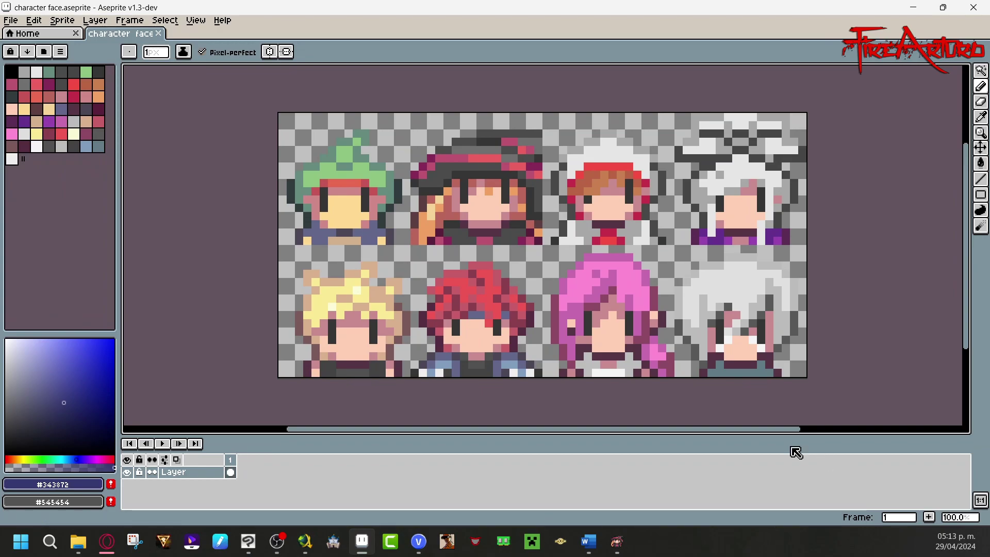
Step: Set the sprite's grid cells to 128 pixels wide and 128 pixels high
click(196, 20)
mouse_move(259, 79)
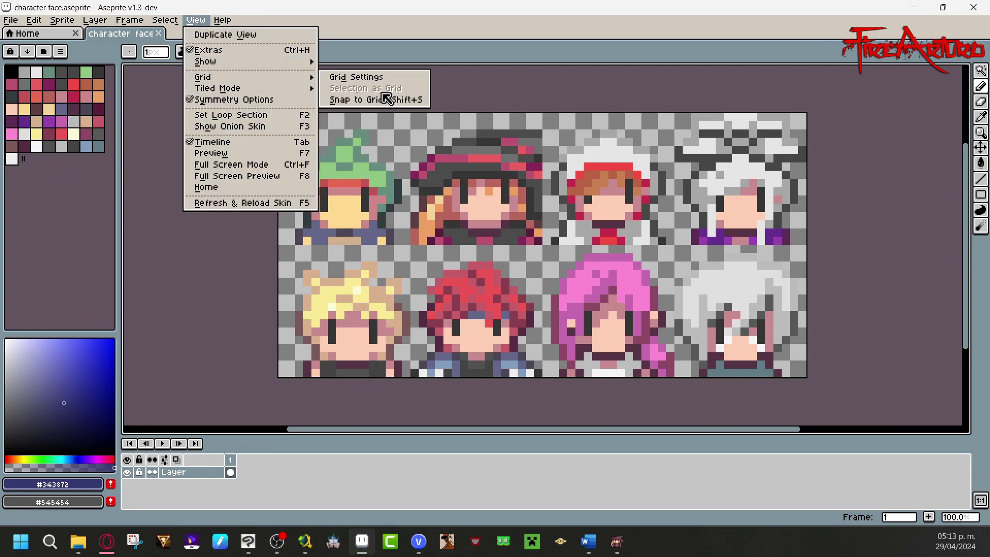
click(405, 78)
drag(484, 272, 438, 281)
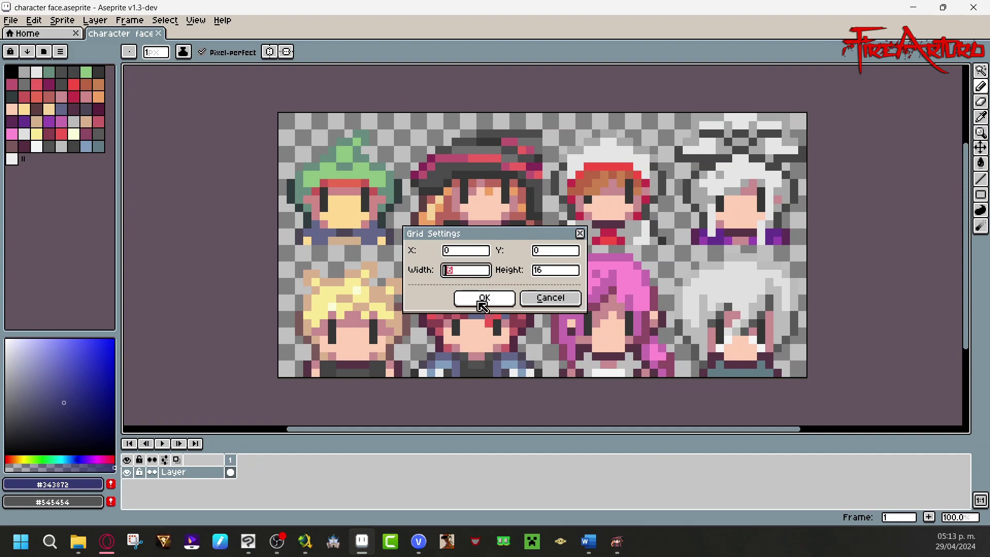
text(128)
key(Tab)
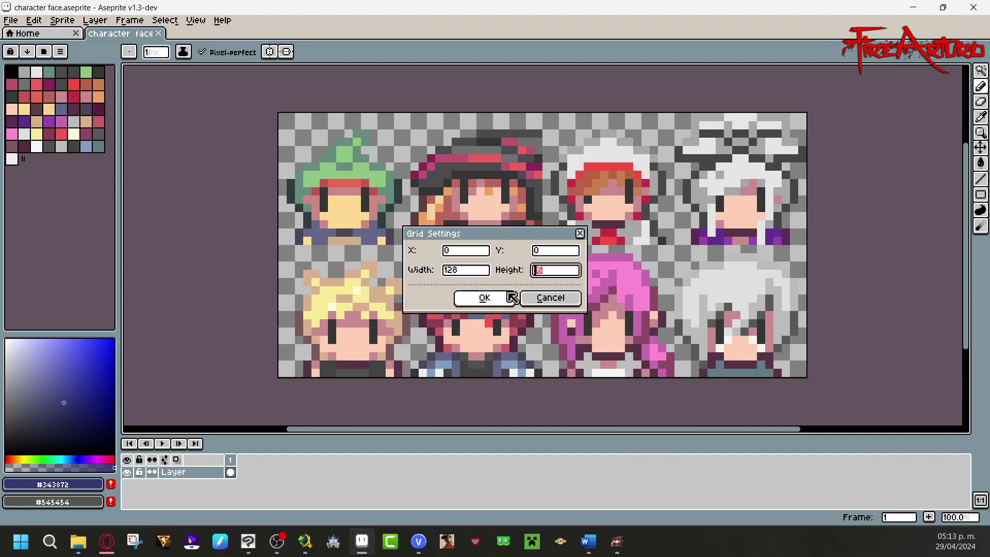
text(128)
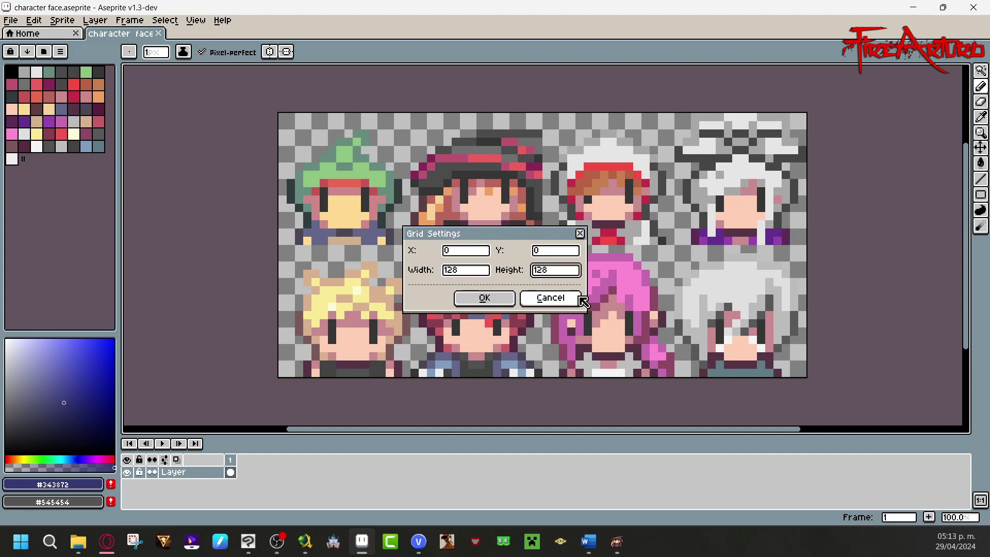
key(Return)
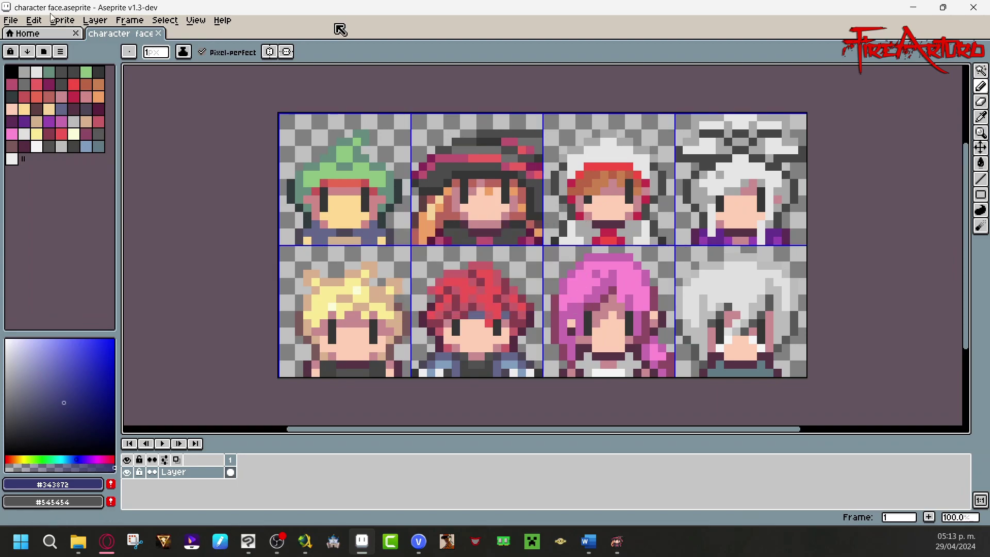
key(alt+Tab)
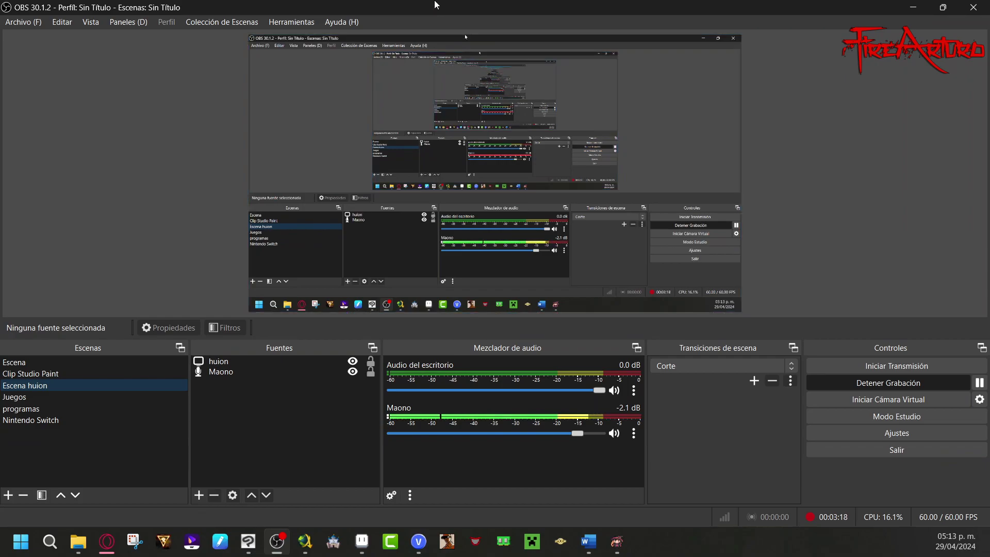
drag(381, 11, 0, 2)
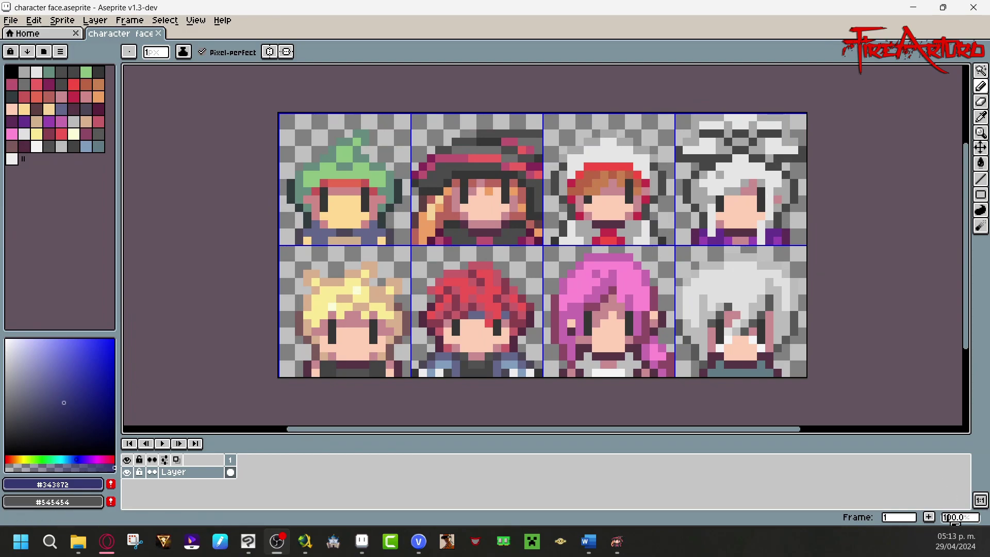
click(960, 517)
drag(926, 500, 917, 500)
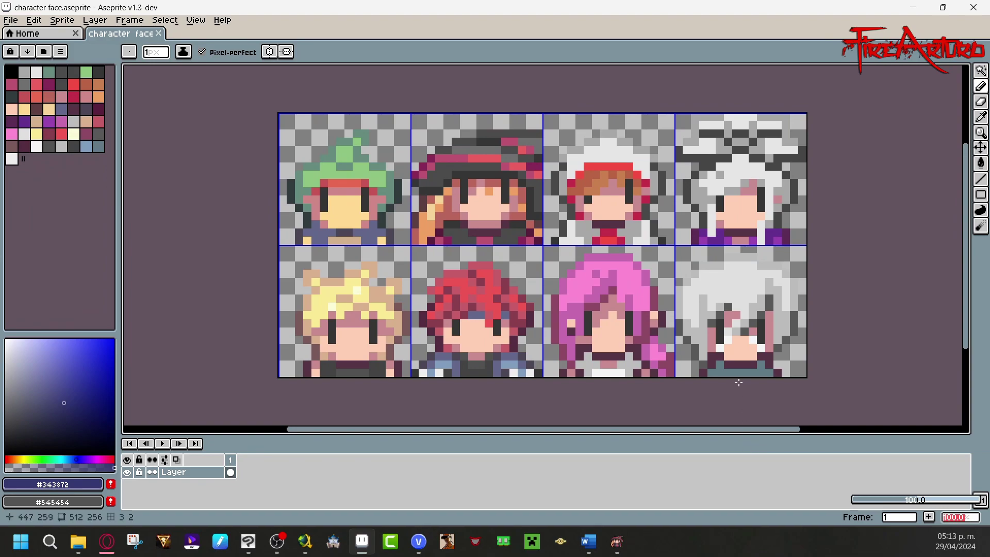
drag(967, 194, 970, 192)
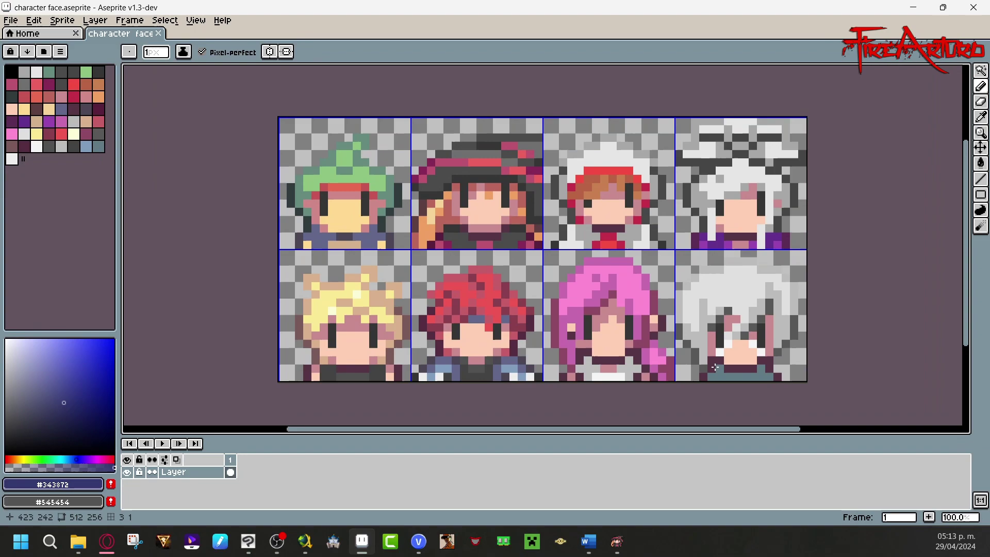
Step: Delete all the hero portraits from the layer and make the timeline area slightly smaller
key(ctrl+a)
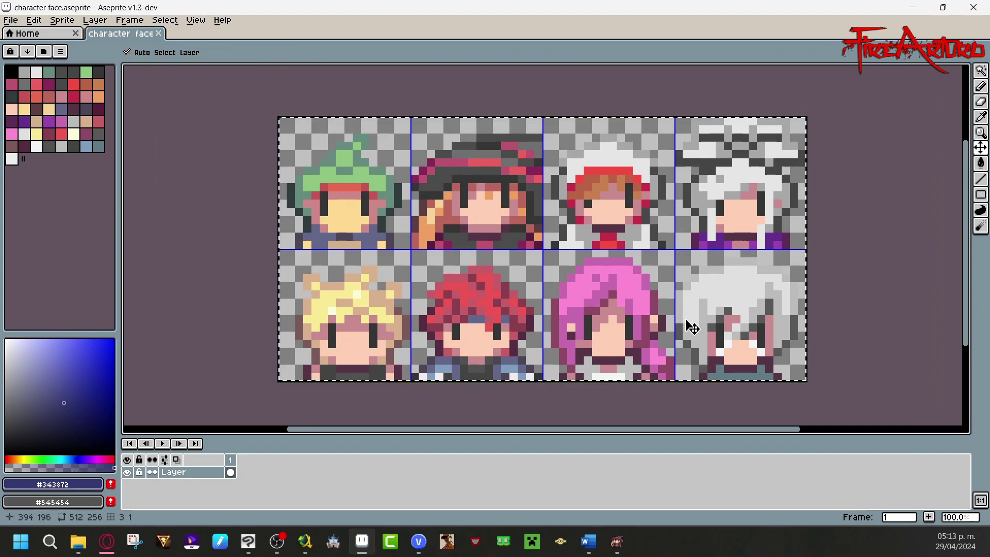
key(Delete)
key(b)
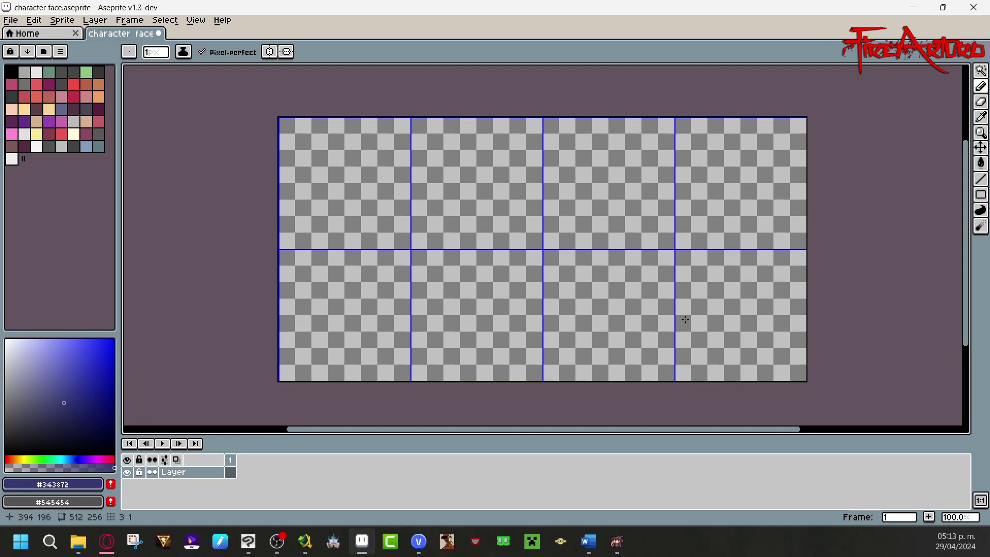
drag(401, 434, 402, 446)
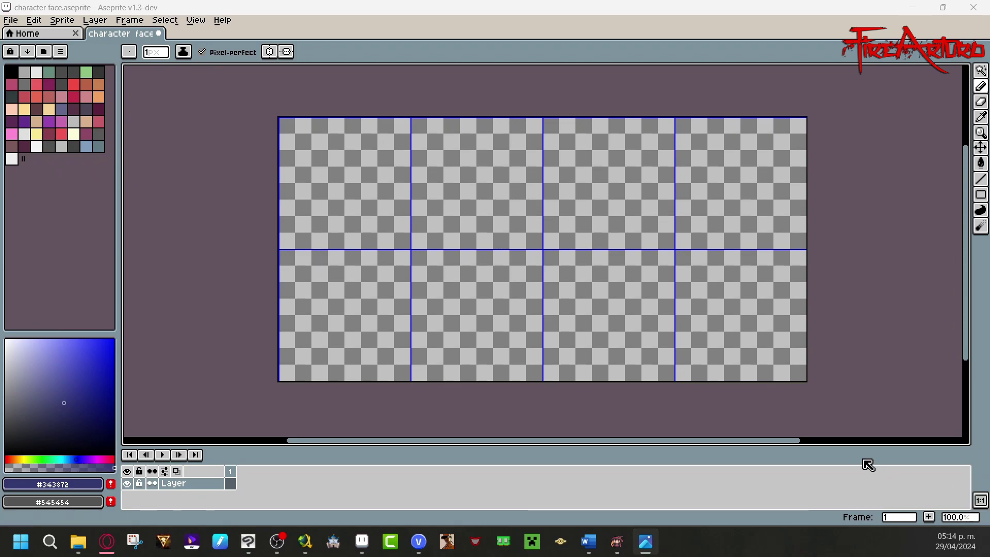
Step: Select the whole canvas and fill it with white using the Paint Bucket
key(ctrl+a)
drag(62, 393, 11, 332)
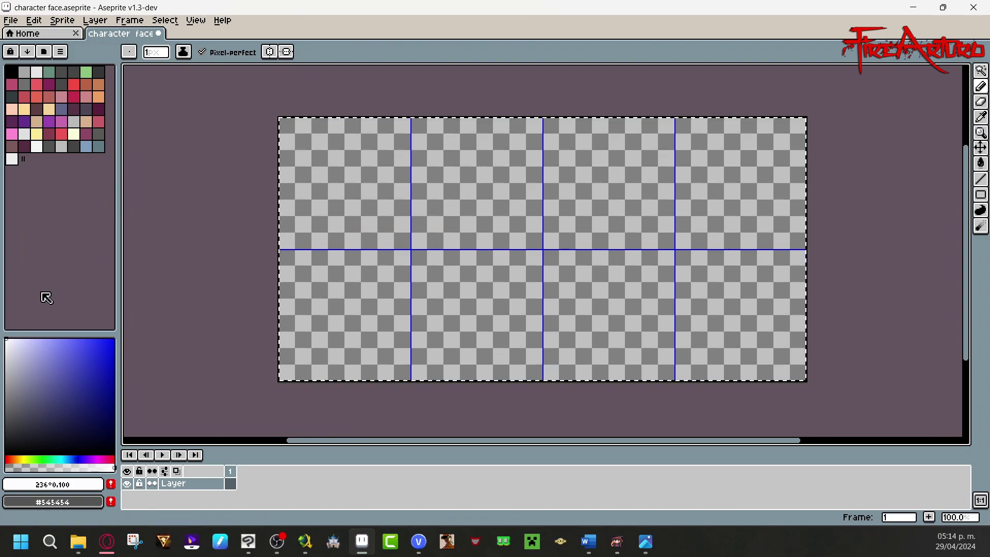
click(981, 163)
click(737, 223)
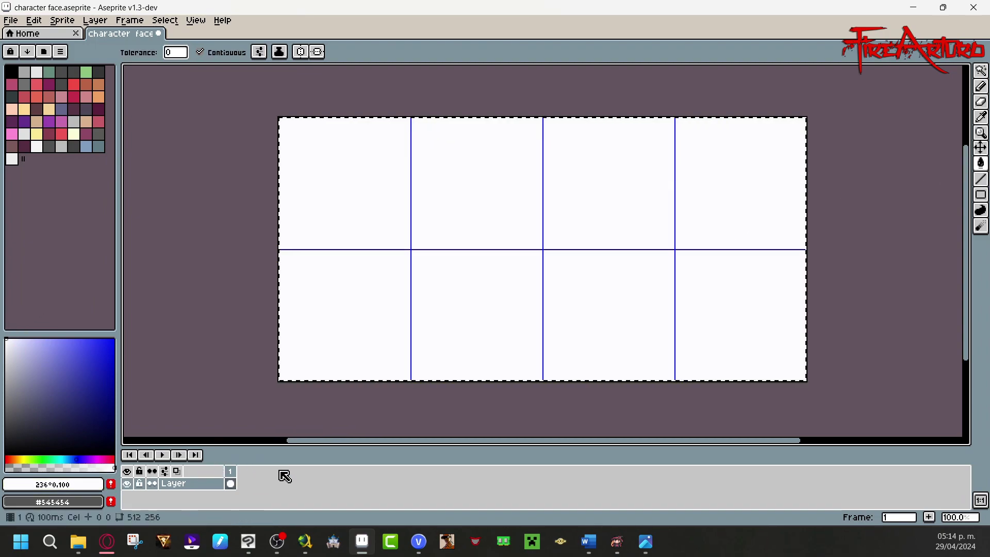
Step: Lower the white layer's opacity to about 168
right_click(211, 483)
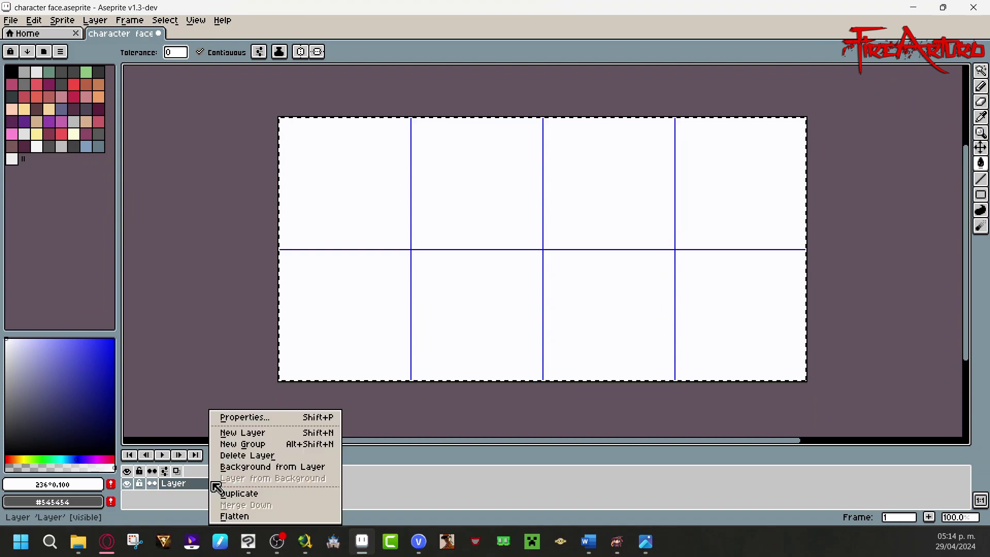
click(301, 418)
click(540, 301)
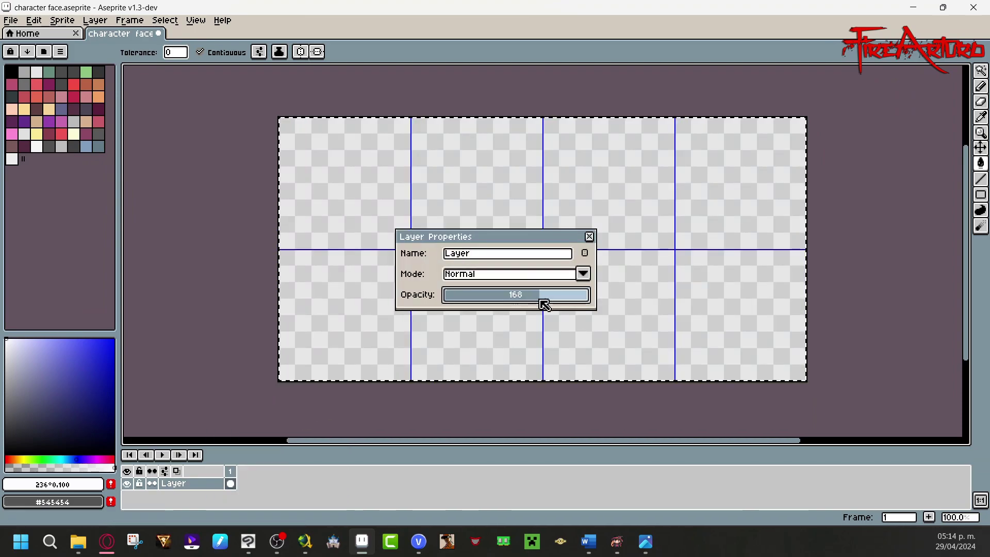
click(590, 236)
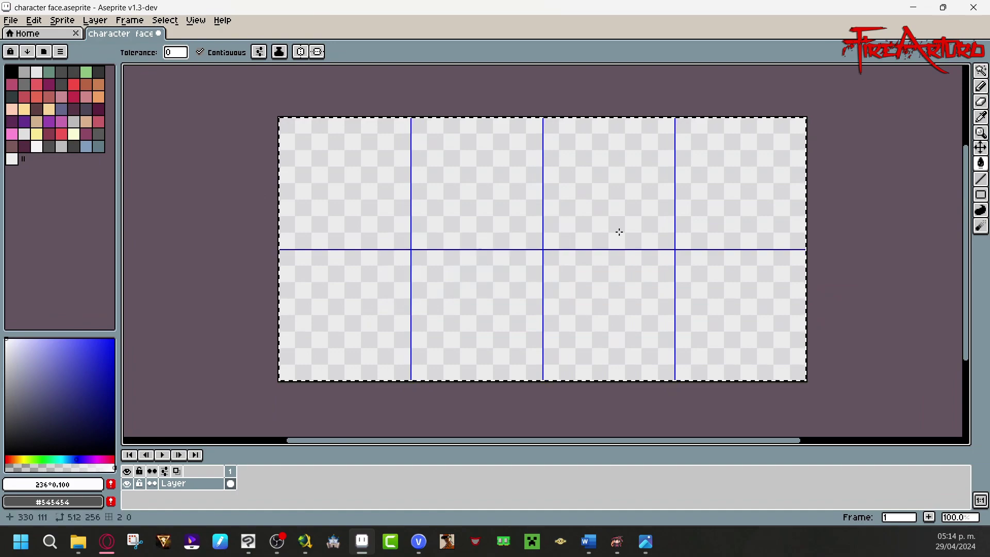
Step: Add a new layer above the white one and set up the Pencil tool with pure bright red
right_click(205, 483)
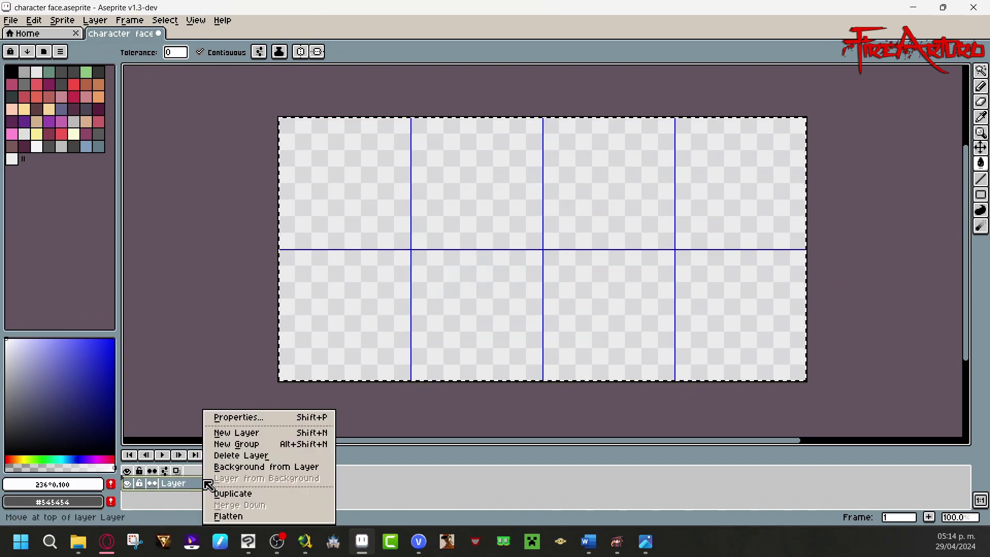
click(305, 435)
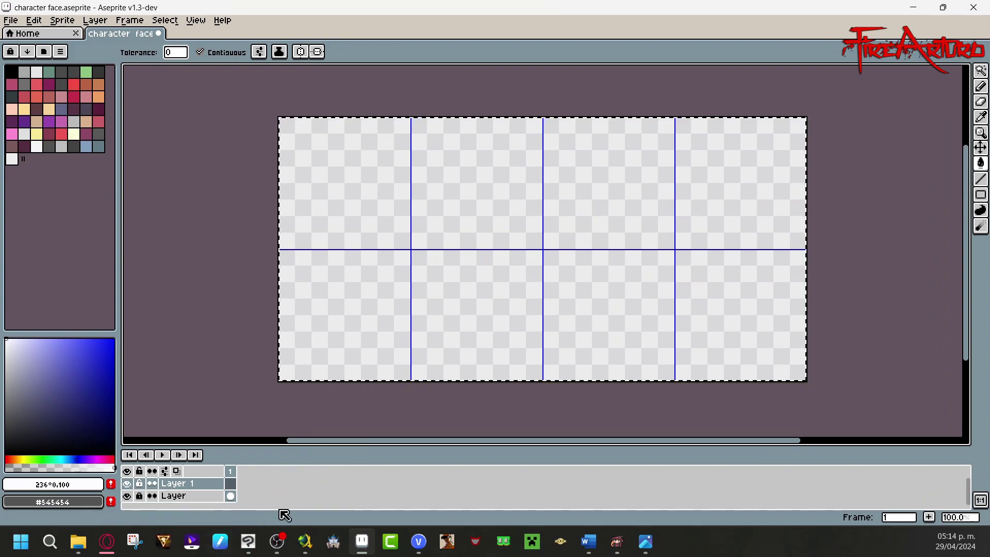
drag(24, 450, 5, 456)
drag(113, 341, 155, 317)
click(981, 86)
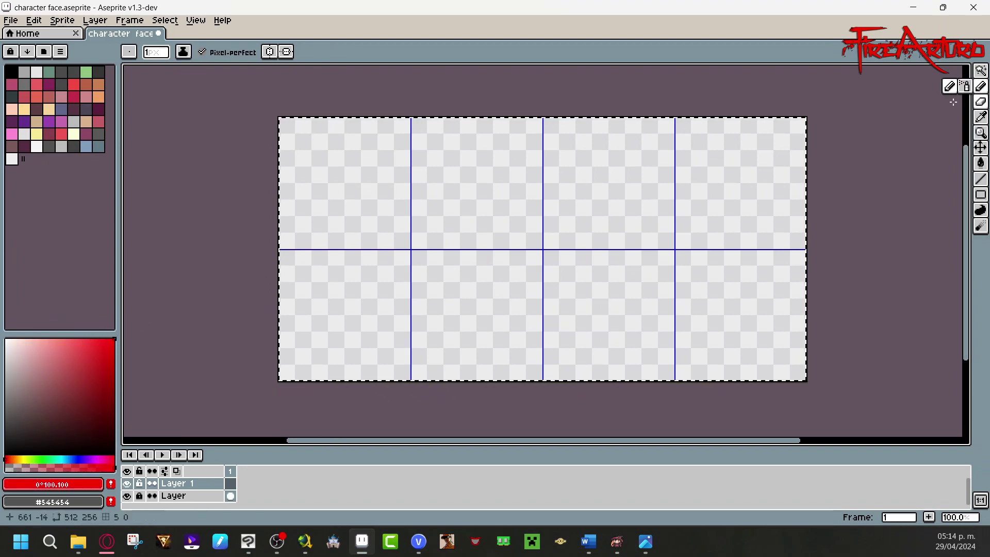
Step: Sketch a round head shape with curved vertical and horizontal face guidelines in the first cell of the top row
click(956, 518)
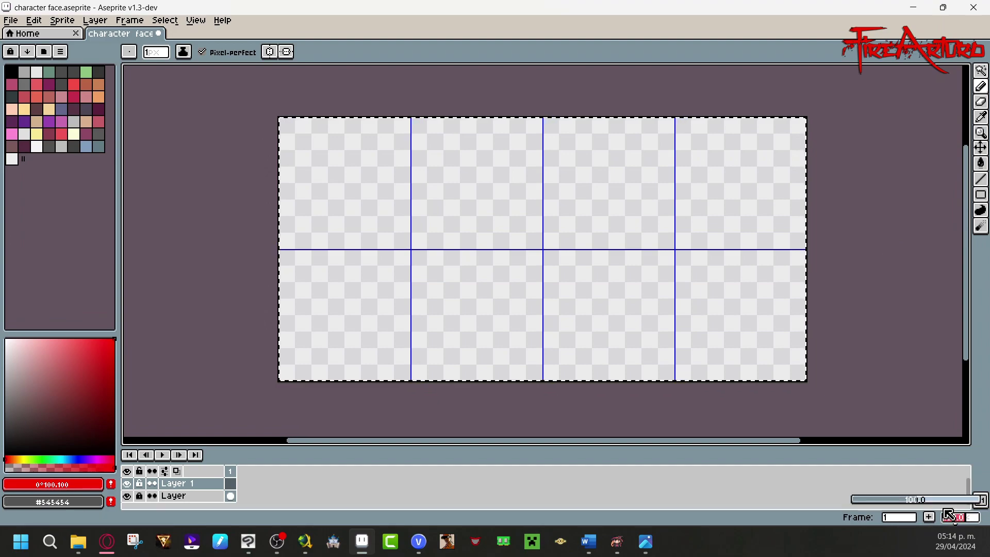
click(924, 500)
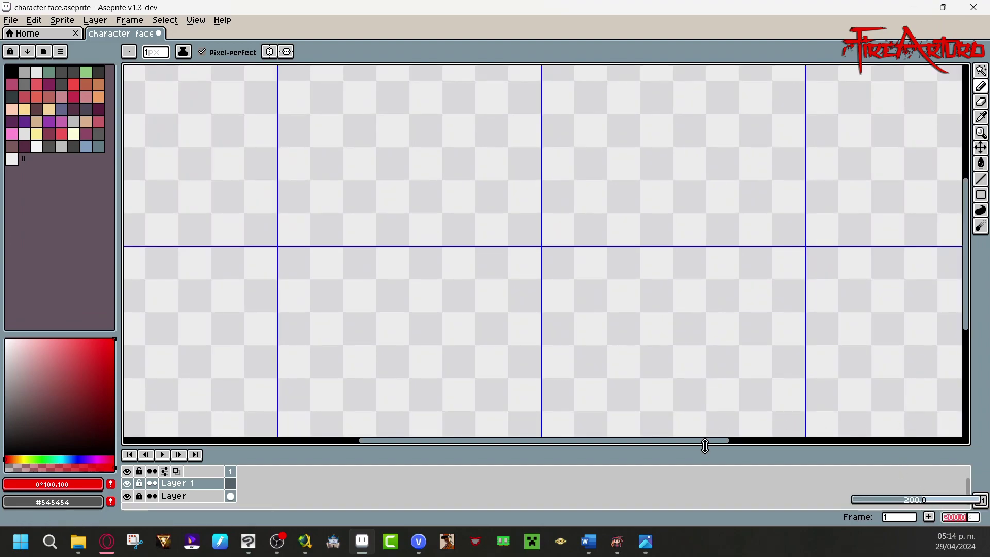
drag(709, 435, 591, 436)
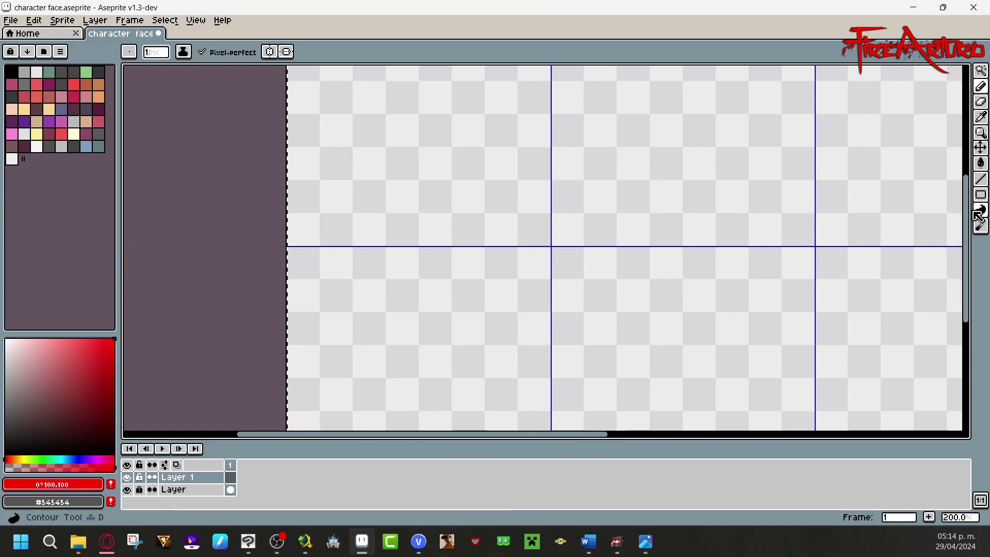
drag(968, 195, 968, 139)
mouse_move(439, 133)
mouse_down()
mouse_move(428, 123)
mouse_move(387, 126)
mouse_move(406, 356)
mouse_up()
drag(309, 241, 523, 251)
Step: Sketch the jaw, chin, nose, ear and side contours around the first head's circle
drag(338, 282, 346, 311)
drag(352, 319, 407, 360)
drag(418, 365, 454, 337)
drag(500, 267, 428, 356)
drag(493, 274, 467, 333)
drag(443, 283, 435, 310)
drag(501, 239, 508, 196)
mouse_move(503, 156)
mouse_down()
mouse_move(436, 124)
mouse_move(507, 217)
mouse_up()
drag(330, 305, 325, 299)
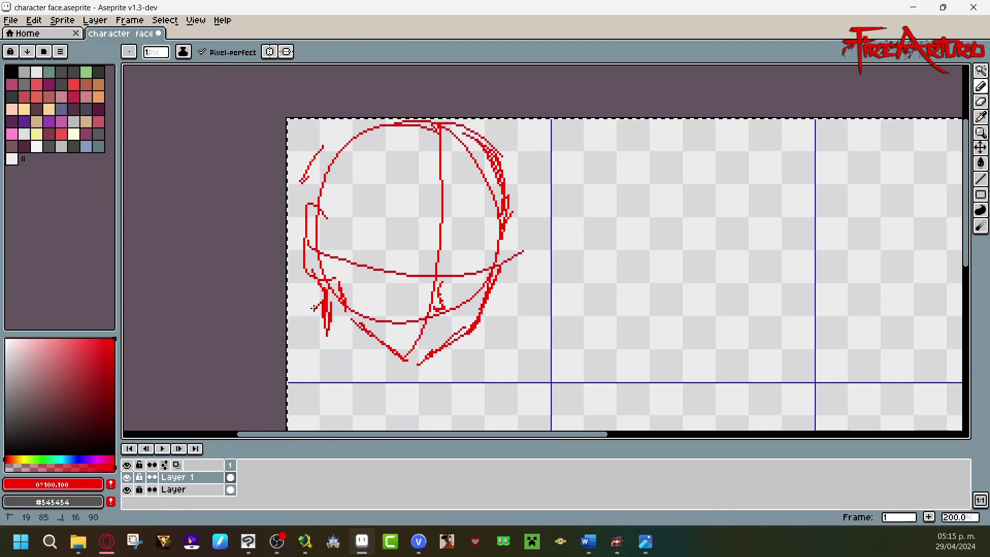
Step: Sketch the first character's hair, with pointed fringe locks over the forehead and spiky strands along both sides
drag(336, 183, 500, 205)
drag(397, 196, 453, 206)
drag(429, 164, 447, 202)
mouse_move(425, 156)
mouse_down()
mouse_move(398, 192)
mouse_move(443, 215)
mouse_up()
drag(446, 202, 452, 214)
mouse_move(405, 183)
mouse_down()
mouse_move(357, 240)
mouse_move(403, 197)
mouse_up()
key(ctrl+z)
drag(507, 199, 506, 238)
drag(500, 160, 518, 269)
drag(505, 232, 518, 268)
mouse_move(479, 120)
mouse_down()
mouse_move(524, 211)
mouse_move(523, 230)
mouse_up()
Step: Sketch the first character's mouth, neck, collar and shoulders down to the cell's lower edge, and save the file
mouse_move(450, 347)
mouse_down()
mouse_move(444, 368)
mouse_move(450, 355)
mouse_up()
drag(321, 326, 308, 339)
mouse_move(322, 341)
mouse_down()
mouse_move(366, 374)
mouse_move(387, 375)
mouse_up()
key(ctrl+z)
mouse_move(364, 372)
mouse_down()
mouse_move(344, 352)
mouse_move(347, 387)
mouse_up()
drag(289, 374, 300, 385)
drag(447, 362, 447, 376)
drag(347, 314, 391, 370)
drag(365, 331, 406, 368)
drag(439, 351, 420, 371)
mouse_move(439, 363)
mouse_down()
mouse_move(467, 341)
mouse_move(450, 355)
mouse_move(468, 357)
mouse_move(458, 345)
mouse_move(498, 371)
mouse_up()
mouse_move(464, 345)
mouse_down()
mouse_move(491, 367)
mouse_move(481, 348)
mouse_move(551, 382)
mouse_up()
key(ctrl+s)
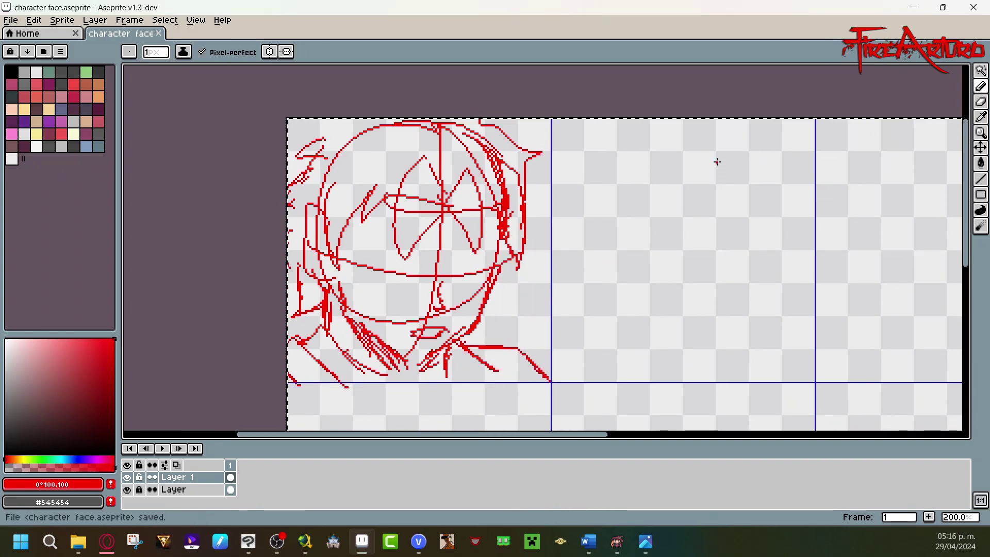
Step: Sketch slanted, stern eyes and eyebrows on the first face and strengthen the nose line
drag(443, 272, 495, 262)
mouse_move(448, 257)
mouse_down()
mouse_move(506, 247)
mouse_move(463, 293)
mouse_move(497, 263)
mouse_up()
drag(484, 284, 439, 307)
drag(493, 245, 438, 264)
drag(487, 246, 461, 254)
mouse_move(428, 320)
mouse_down()
mouse_move(453, 309)
mouse_move(443, 313)
mouse_up()
mouse_move(361, 251)
mouse_down()
mouse_move(419, 273)
mouse_move(413, 269)
mouse_up()
drag(355, 227, 428, 263)
drag(376, 264, 371, 262)
Step: Add more hair strokes, clean up stray marks around the eyes with the Eraser, and reinforce the first face's chin and jaw
drag(350, 120, 291, 168)
key(ctrl)
key(e)
mouse_move(398, 279)
mouse_down()
mouse_move(369, 258)
mouse_move(403, 269)
mouse_up()
key(b)
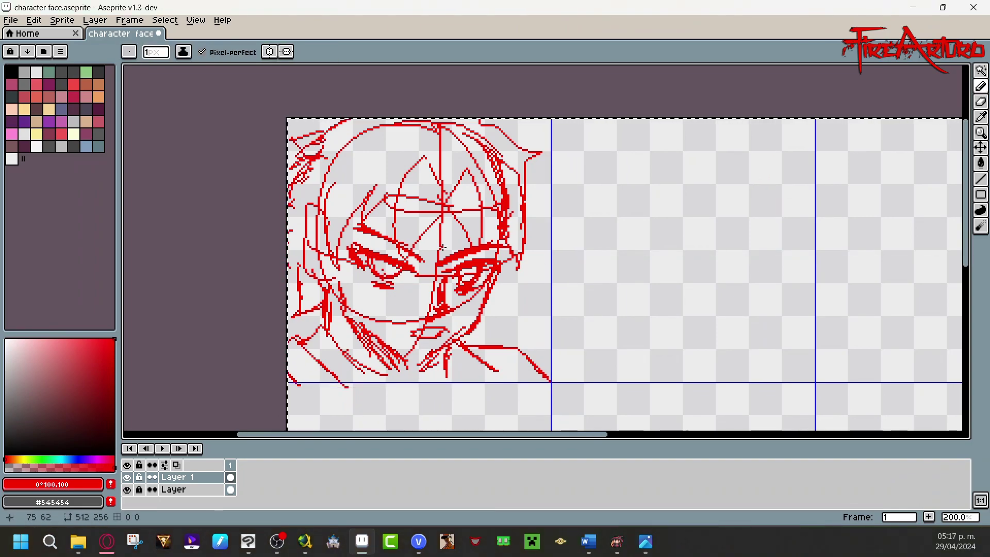
mouse_move(480, 312)
mouse_down()
mouse_move(456, 339)
mouse_move(356, 384)
mouse_up()
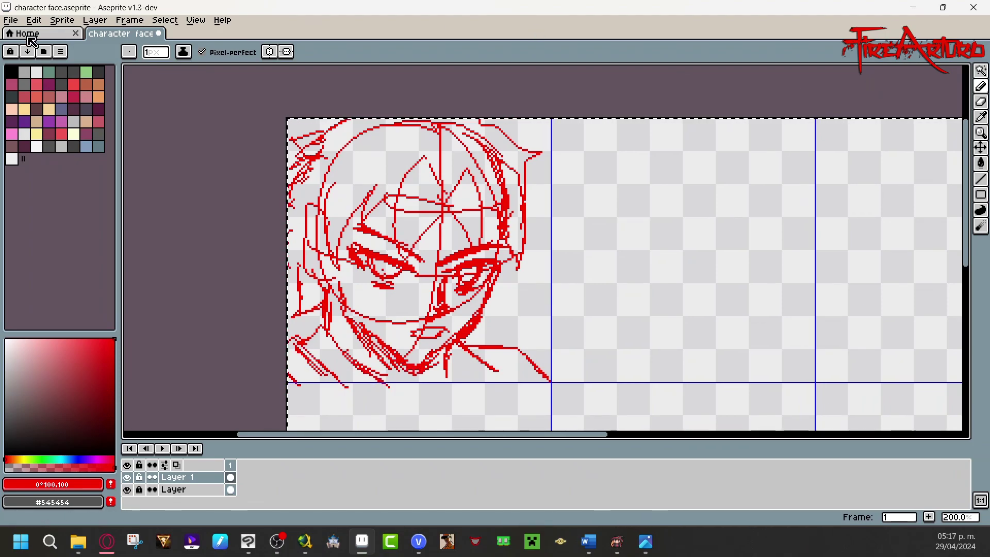
key(alt+Tab)
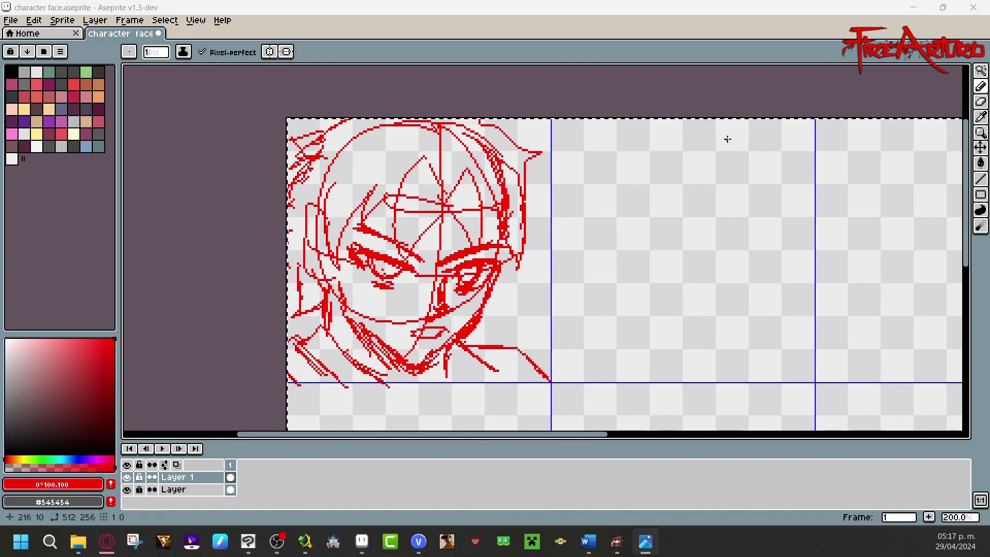
Step: Sketch a front-facing head oval with centre guidelines, inner hair locks and jaw in the second cell of the top row
mouse_move(697, 133)
mouse_down()
mouse_move(665, 136)
mouse_move(693, 334)
mouse_up()
drag(613, 243, 768, 250)
mouse_move(693, 196)
mouse_down()
mouse_move(692, 180)
mouse_move(694, 212)
mouse_up()
mouse_move(671, 148)
mouse_down()
mouse_move(629, 205)
mouse_move(640, 348)
mouse_up()
drag(588, 206, 634, 346)
mouse_move(579, 167)
mouse_down()
mouse_move(578, 289)
mouse_move(681, 342)
mouse_up()
drag(692, 338, 735, 311)
Step: Sketch long straight hair down both sides of the second head, plus the neck lines and mouth
drag(744, 156, 764, 316)
drag(797, 199, 751, 353)
drag(788, 155, 797, 261)
mouse_move(611, 120)
mouse_down()
mouse_move(580, 161)
mouse_move(564, 204)
mouse_up()
mouse_move(802, 232)
mouse_down()
mouse_move(794, 195)
mouse_move(797, 317)
mouse_up()
drag(652, 317, 650, 361)
mouse_move(765, 276)
mouse_down()
mouse_move(727, 323)
mouse_move(724, 355)
mouse_up()
drag(678, 296, 694, 298)
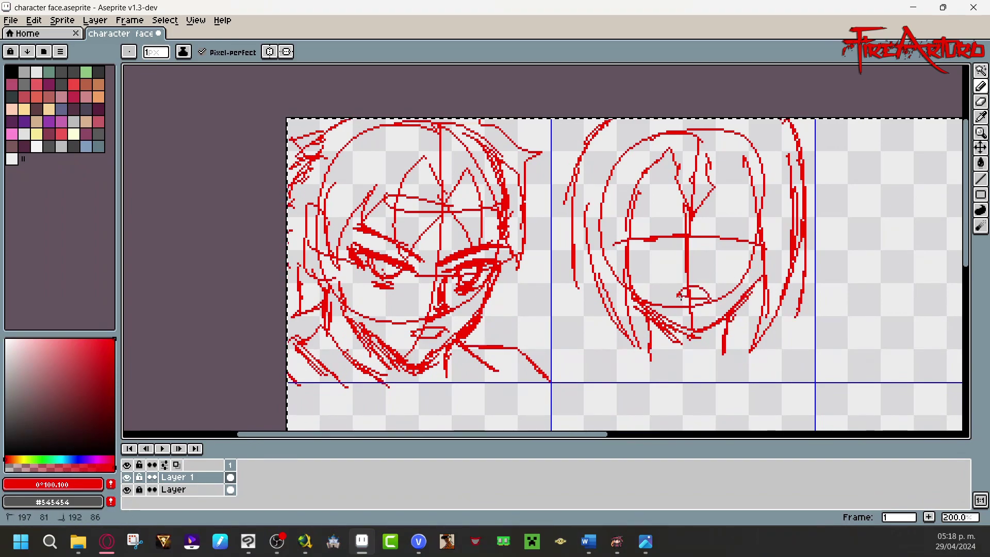
Step: Sketch the second character's nose, neck, collar and shoulders, and thicken the lower hair strands
drag(692, 252, 692, 268)
drag(670, 338, 682, 361)
mouse_move(625, 356)
mouse_down()
mouse_move(648, 348)
mouse_move(665, 391)
mouse_up()
drag(722, 351, 749, 361)
drag(588, 352, 582, 376)
drag(582, 359, 544, 371)
drag(580, 361, 589, 383)
drag(762, 338, 792, 340)
mouse_move(635, 342)
mouse_down()
mouse_move(651, 335)
mouse_move(588, 339)
mouse_up()
drag(591, 338, 584, 351)
drag(593, 353, 611, 390)
drag(792, 333, 782, 381)
mouse_move(651, 356)
mouse_down()
mouse_move(676, 383)
mouse_move(732, 359)
mouse_up()
drag(642, 363, 643, 381)
drag(752, 363, 748, 379)
mouse_move(728, 338)
mouse_down()
mouse_move(753, 353)
mouse_move(743, 359)
mouse_up()
drag(795, 340, 826, 373)
drag(575, 253, 570, 312)
drag(585, 281, 580, 338)
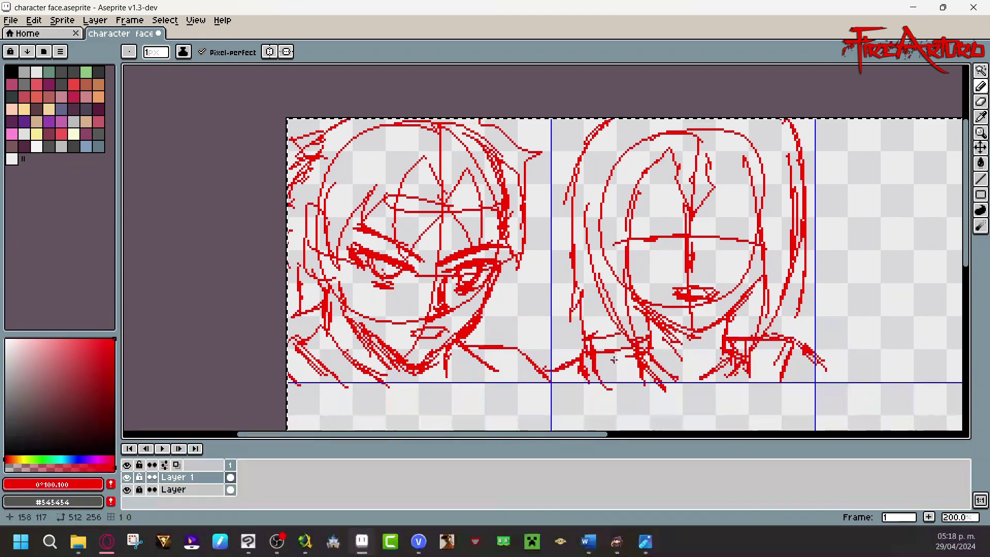
Step: Sketch the second face's eye and eyelid lines and add fringe strands across the forehead
drag(800, 283, 776, 336)
drag(707, 227, 754, 229)
drag(757, 186, 717, 201)
drag(674, 199, 633, 202)
drag(735, 252, 716, 250)
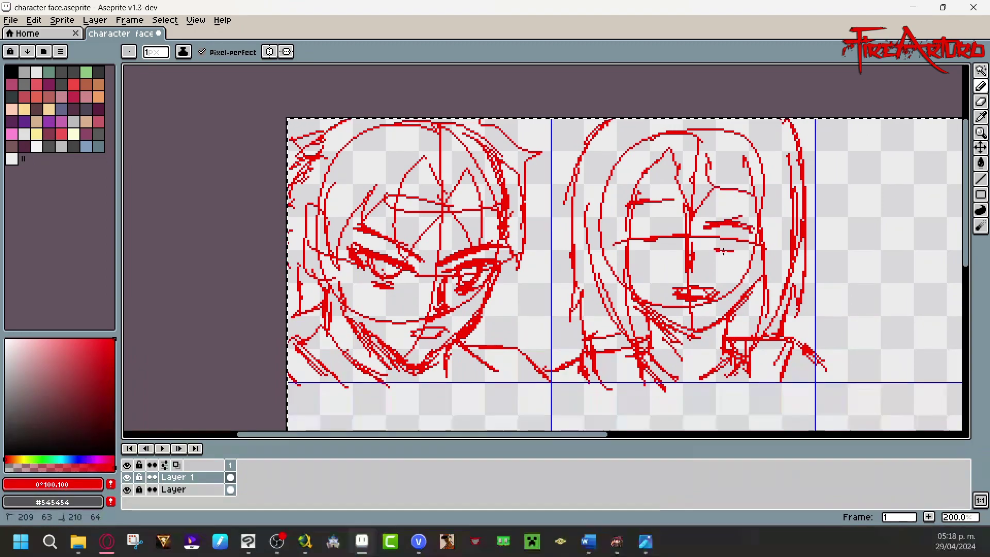
drag(714, 152, 752, 199)
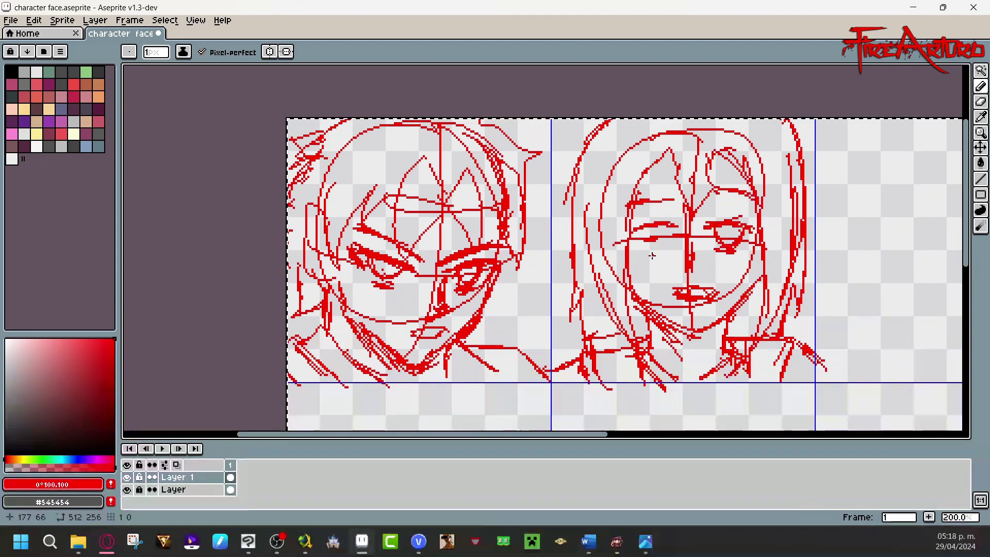
Step: Add short vertical clothing folds to the first character's collar and shoulders
drag(454, 345, 454, 382)
drag(458, 352, 457, 381)
drag(295, 347, 293, 377)
drag(309, 361, 327, 376)
drag(472, 356, 475, 389)
drag(518, 354, 519, 384)
Step: Finish the second face's eyes, ear, nose, lips and chin shading, and save the file
drag(667, 230, 654, 250)
drag(651, 250, 690, 227)
mouse_move(625, 227)
mouse_down()
mouse_move(615, 242)
mouse_move(624, 253)
mouse_up()
drag(753, 245, 742, 265)
drag(688, 312, 697, 310)
drag(692, 261, 699, 271)
mouse_move(684, 339)
mouse_down()
mouse_move(704, 349)
mouse_move(691, 356)
mouse_up()
drag(702, 324, 730, 336)
key(ctrl+s)
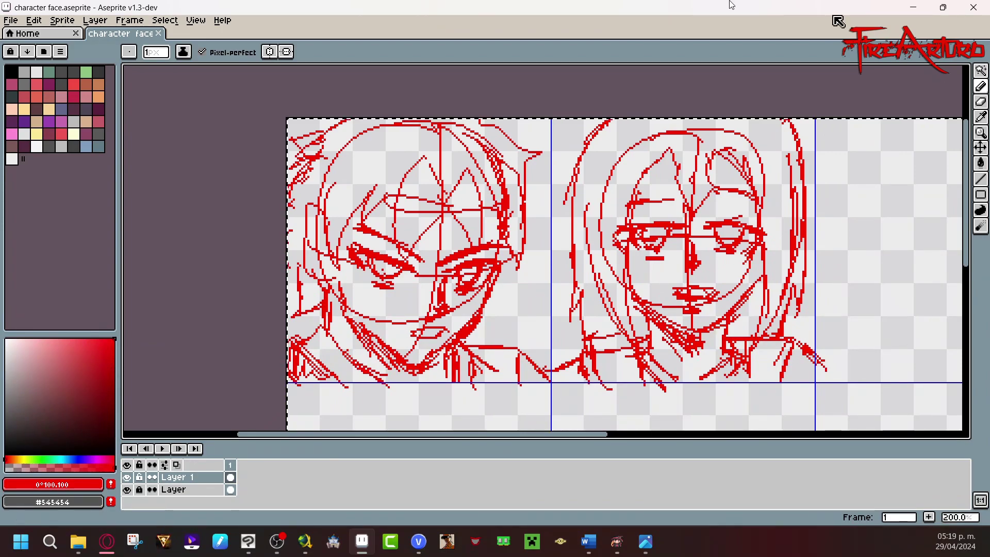
Step: Add a new empty layer above the red sketch layer
key(alt+Tab)
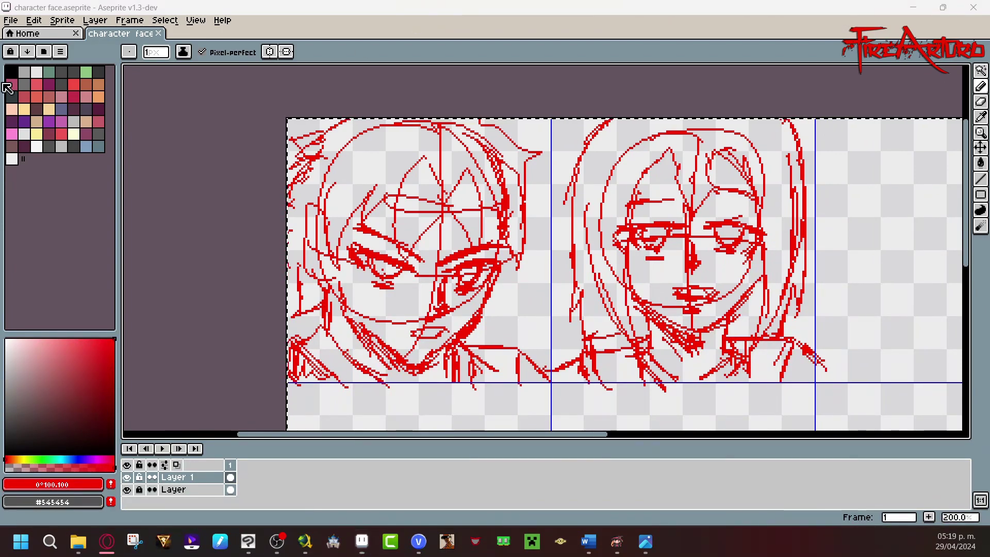
right_click(212, 480)
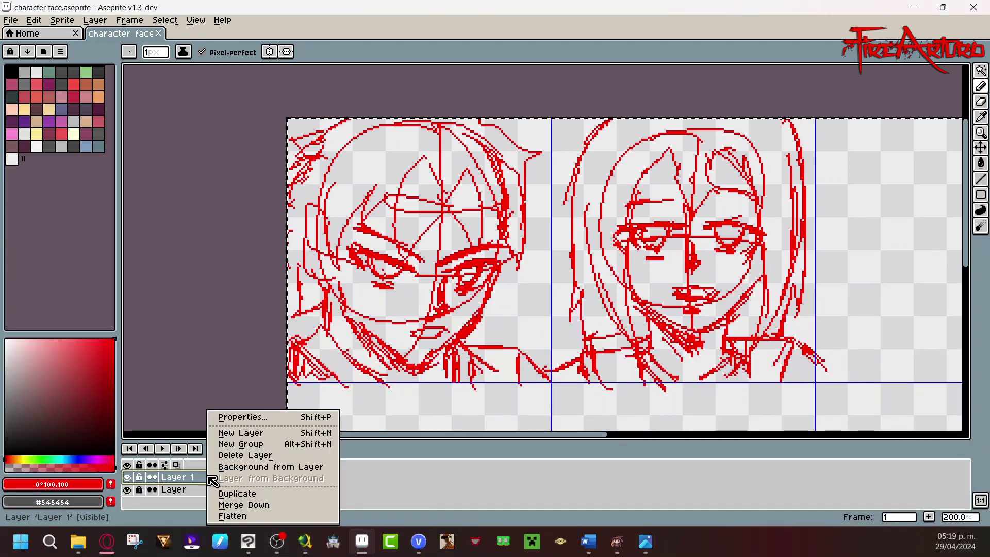
click(304, 434)
Step: Lower the opacity of the red sketch layer, Layer 1, to about 39
click(215, 491)
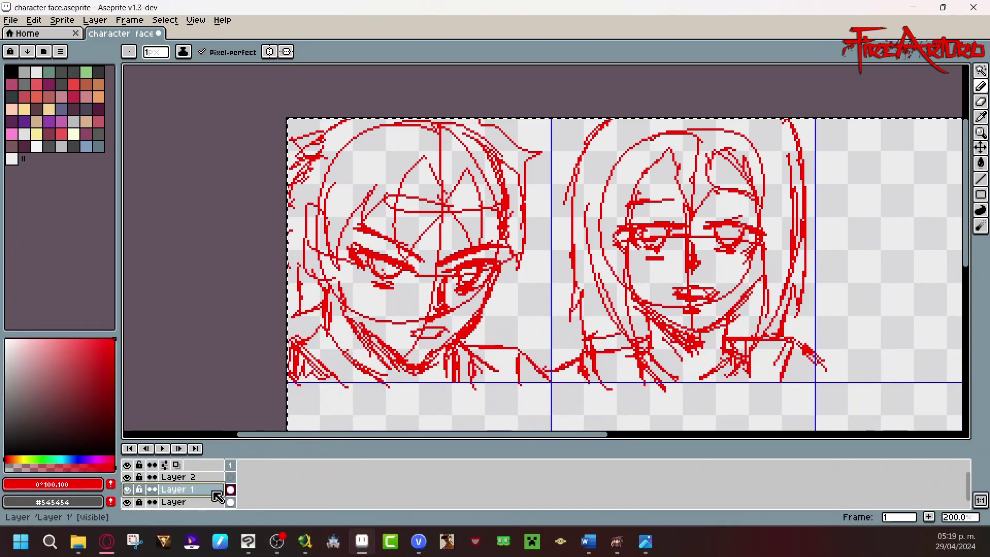
right_click(217, 496)
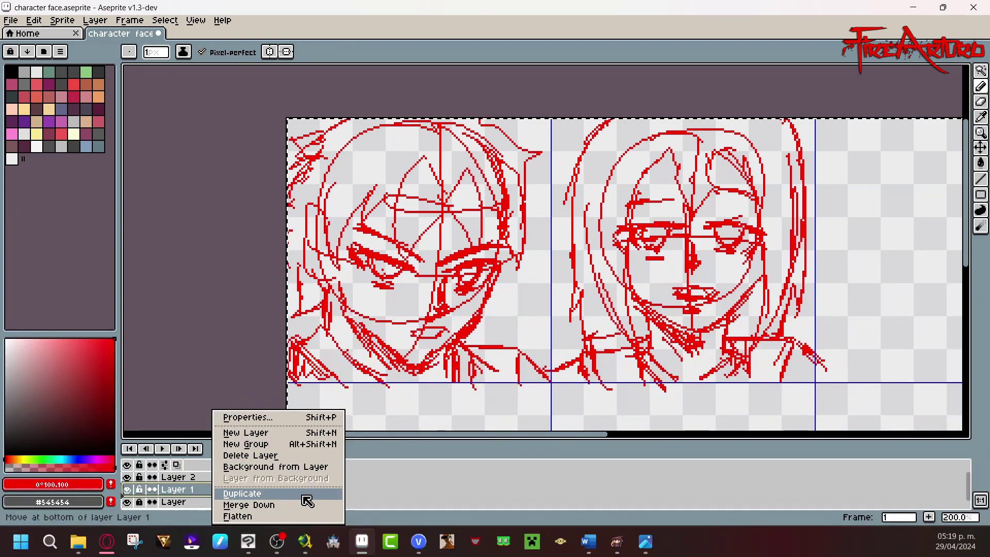
click(268, 418)
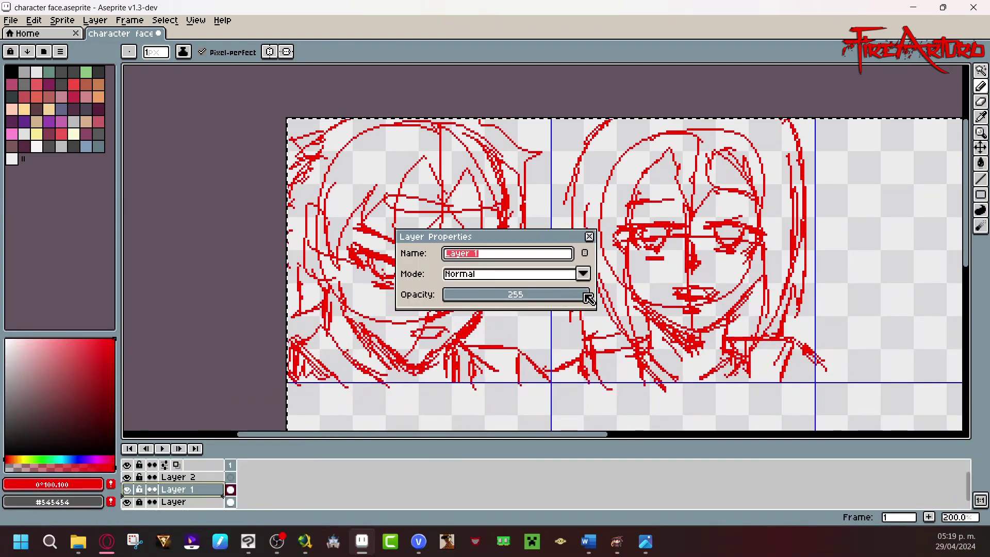
mouse_move(557, 292)
mouse_down()
mouse_move(491, 305)
mouse_move(471, 295)
mouse_up()
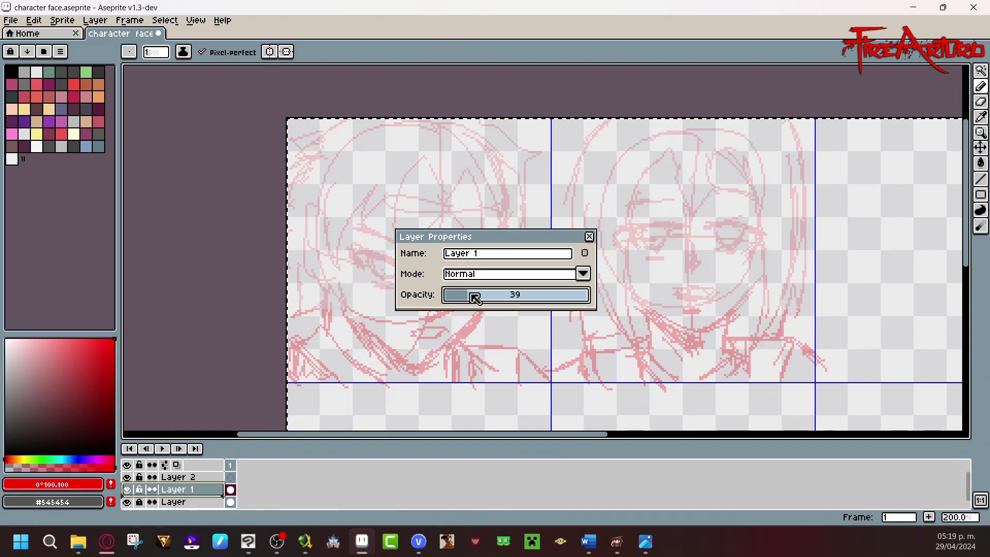
click(590, 237)
Step: Raise the white base layer's opacity to 255 and save the file
right_click(211, 504)
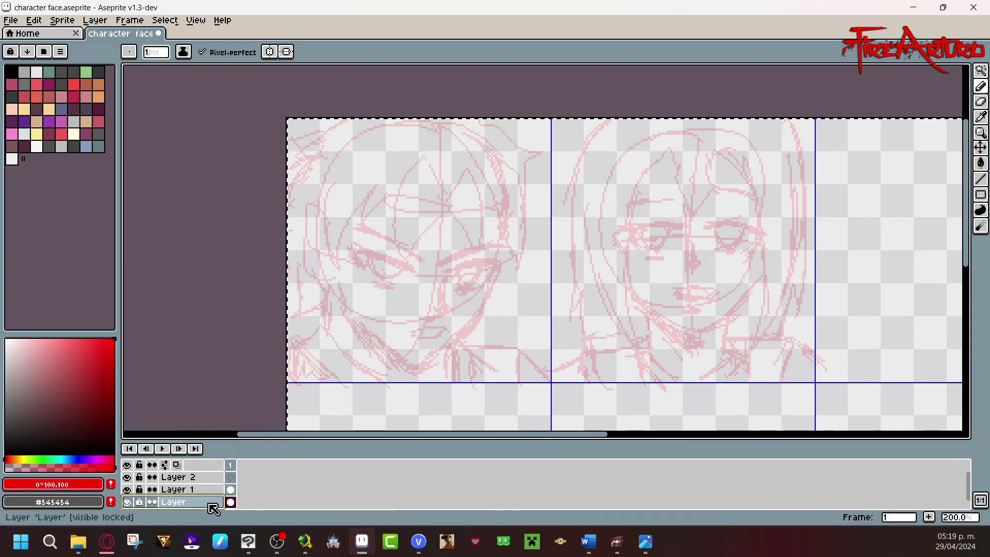
click(287, 419)
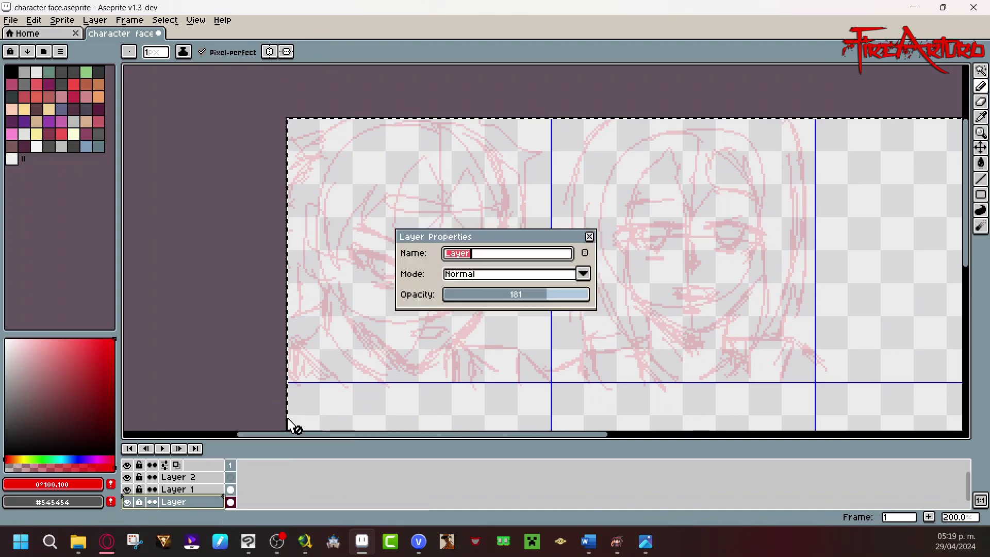
drag(577, 298, 588, 298)
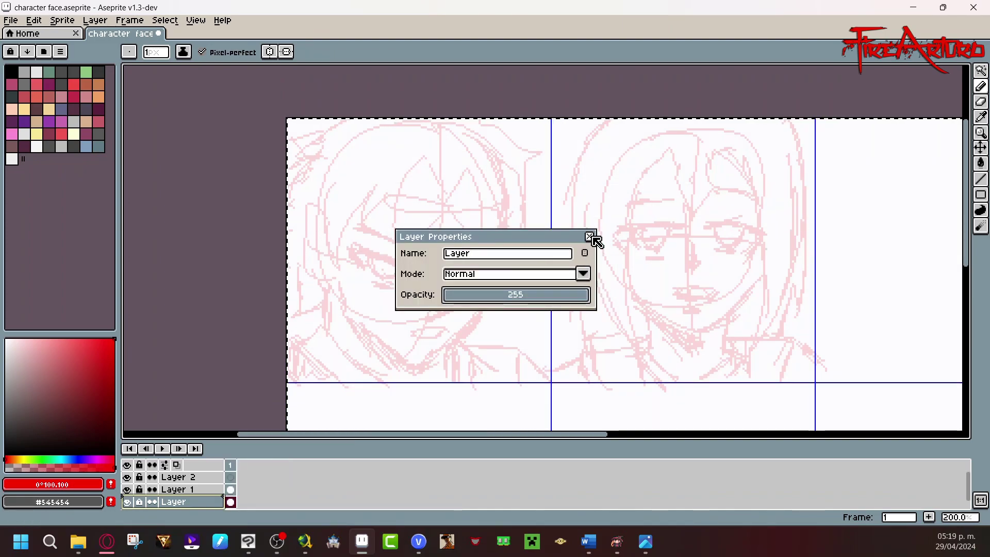
click(590, 236)
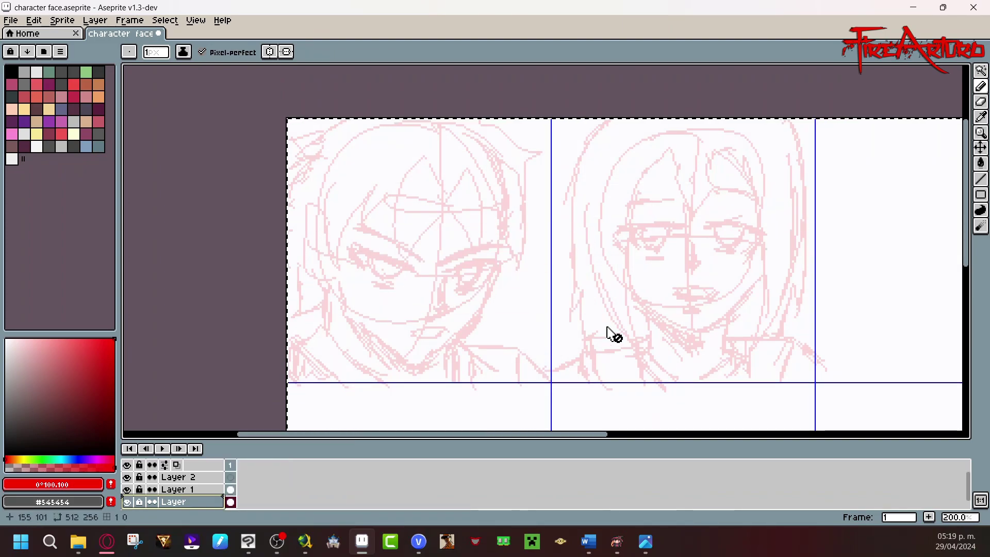
key(v)
key(ctrl+s)
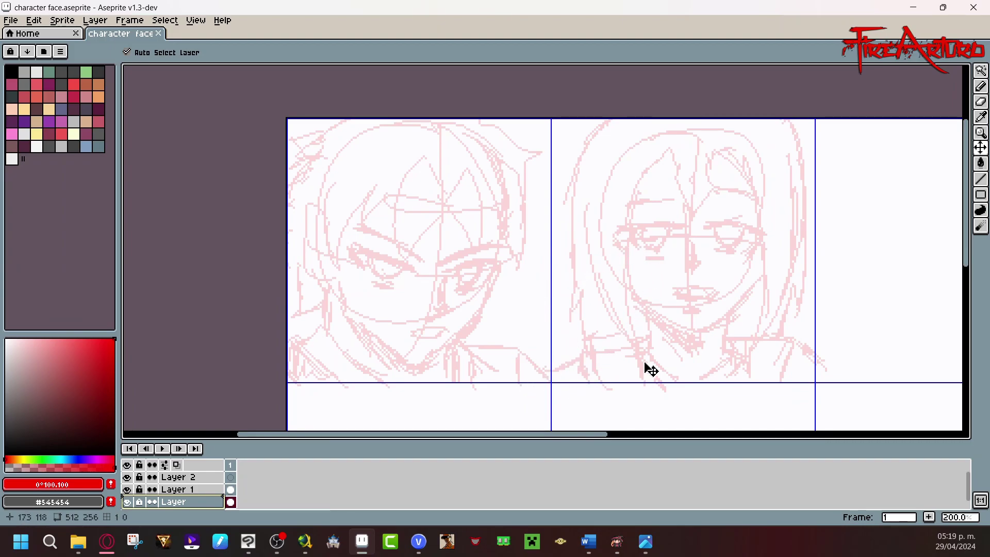
Step: Using the Pencil in black on Layer 2, ink the first face's far jawline from the temple down to the chin
click(981, 86)
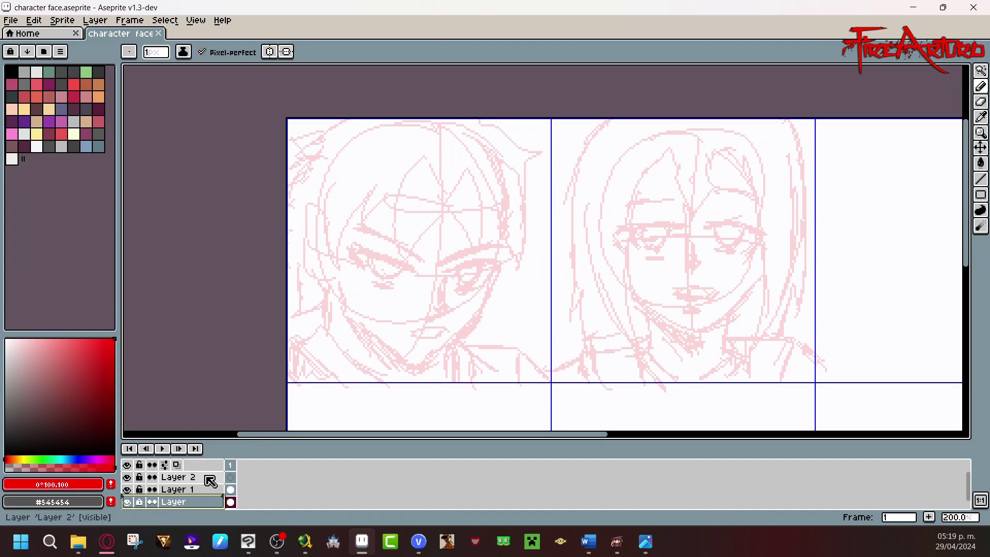
click(210, 478)
click(12, 74)
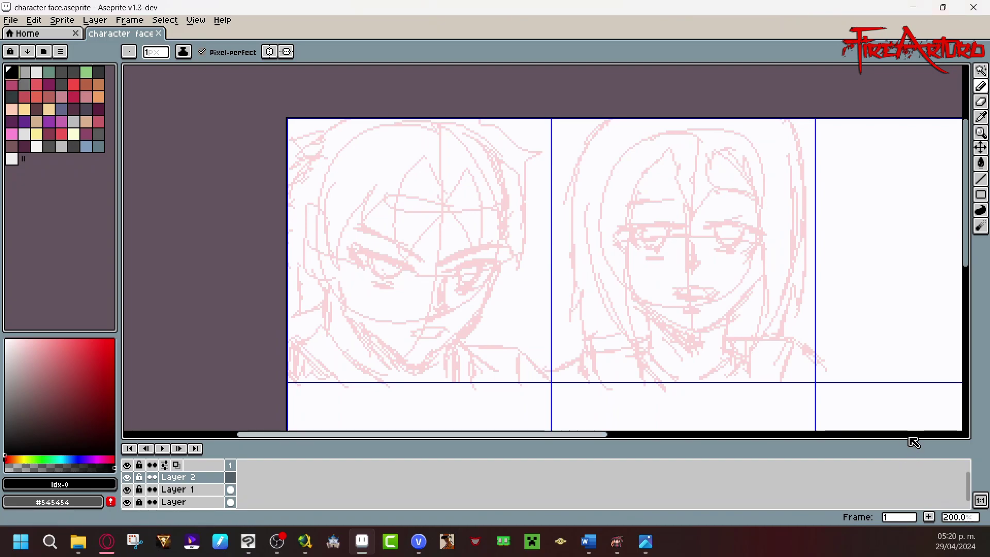
click(961, 518)
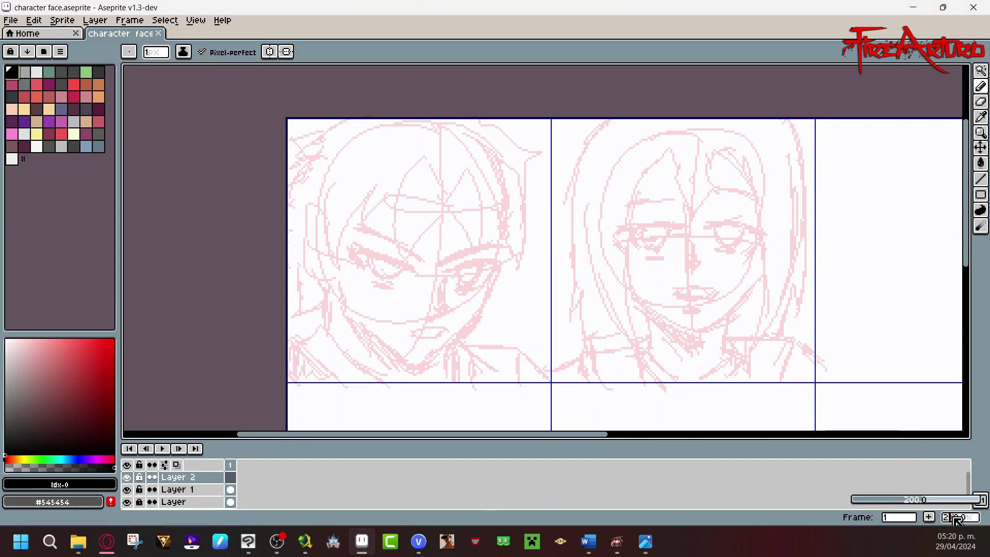
drag(935, 503, 940, 506)
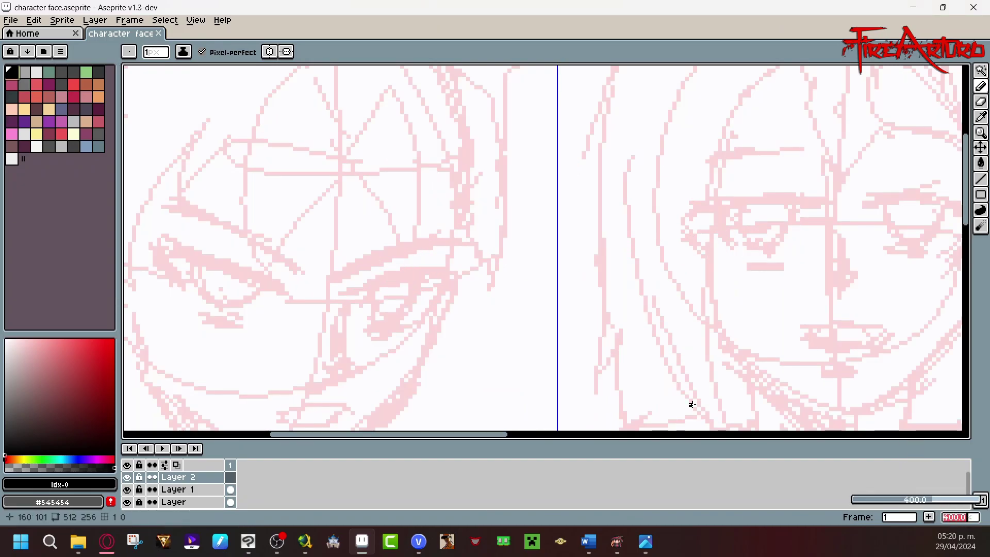
drag(488, 435, 450, 437)
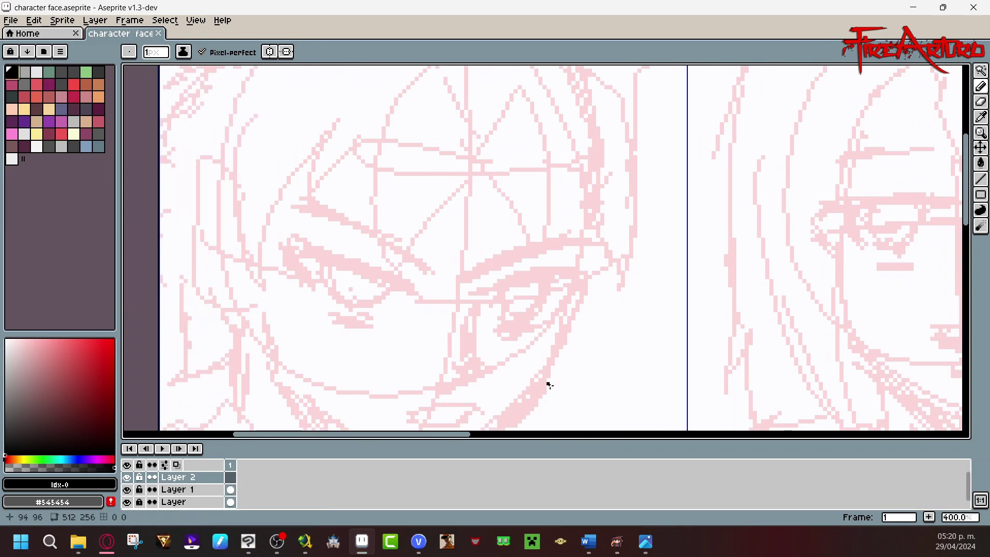
drag(968, 202, 969, 218)
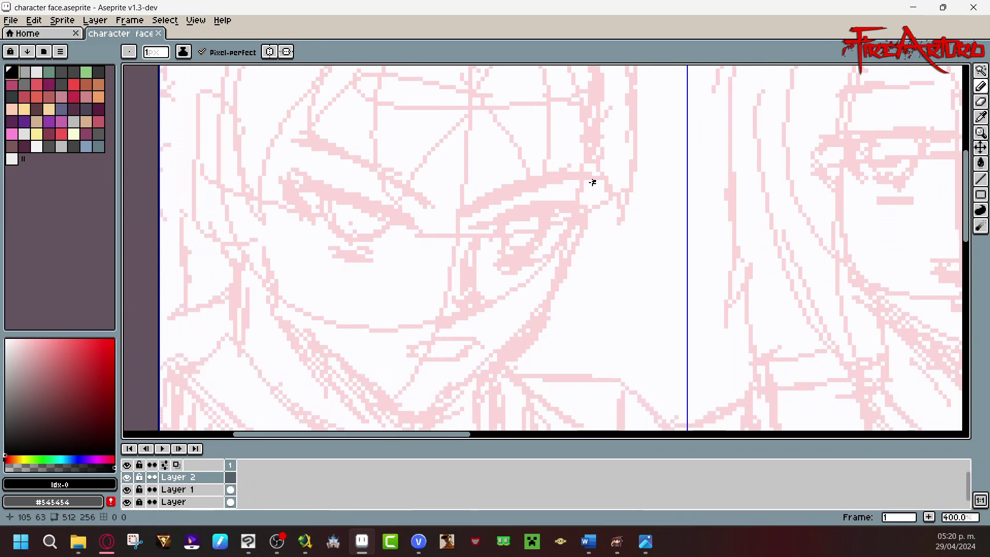
drag(597, 178, 595, 192)
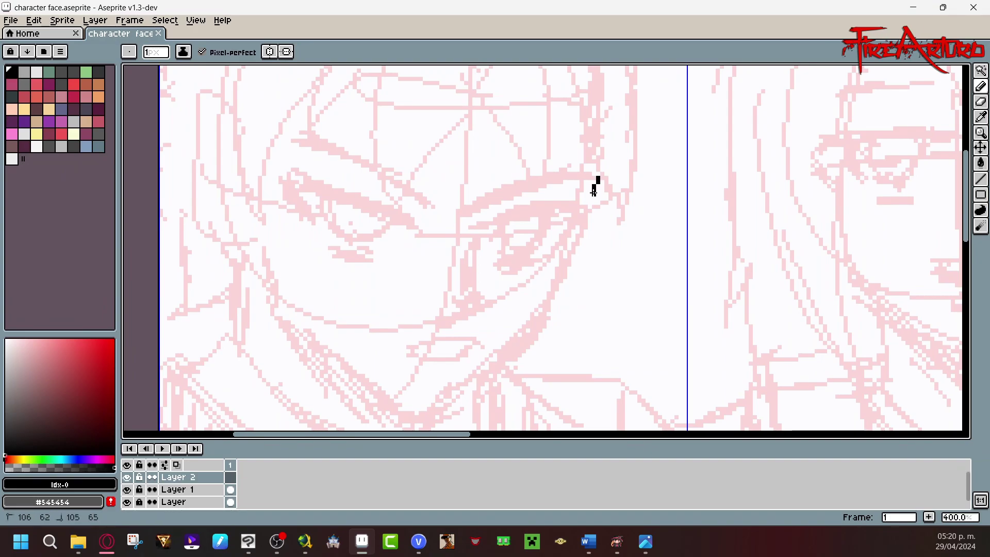
drag(445, 409, 417, 421)
Step: Ink the first character's ear with its inner contour and the near jawline from the ear to the chin
mouse_move(231, 116)
mouse_down()
mouse_move(243, 236)
mouse_move(211, 199)
mouse_up()
drag(207, 132, 235, 200)
mouse_move(251, 240)
mouse_down()
mouse_move(331, 356)
mouse_move(416, 422)
mouse_up()
Step: Ink the first face's nose and the outline of the mouth over the faded sketch
mouse_move(461, 239)
mouse_down()
mouse_move(442, 324)
mouse_move(470, 305)
mouse_move(437, 326)
mouse_up()
key(ctrl+z)
drag(403, 364, 479, 354)
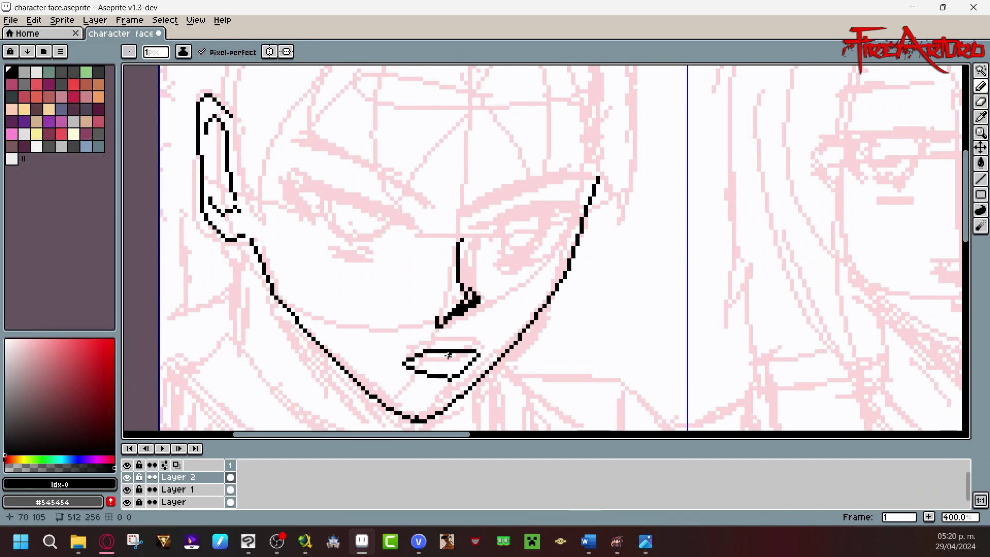
Step: Undo the first face's mouth strokes and redraw the lips as a narrower outline over the sketch
key(ctrl+z)
key(ctrl+z)
key(ctrl+z)
key(ctrl+z)
drag(396, 355, 443, 364)
Step: Ink both eyes of the first face with lids, irises and lower creases, and outline both eyebrows
mouse_move(477, 232)
mouse_down()
mouse_move(572, 211)
mouse_move(562, 238)
mouse_up()
mouse_move(579, 178)
mouse_down()
mouse_move(470, 217)
mouse_move(470, 206)
mouse_up()
mouse_move(334, 182)
mouse_down()
mouse_move(347, 205)
mouse_move(305, 170)
mouse_move(381, 215)
mouse_up()
key(ctrl+z)
drag(331, 236, 370, 243)
drag(297, 128, 430, 204)
mouse_move(429, 205)
mouse_down()
mouse_move(302, 131)
mouse_move(428, 205)
mouse_up()
key(ctrl+z)
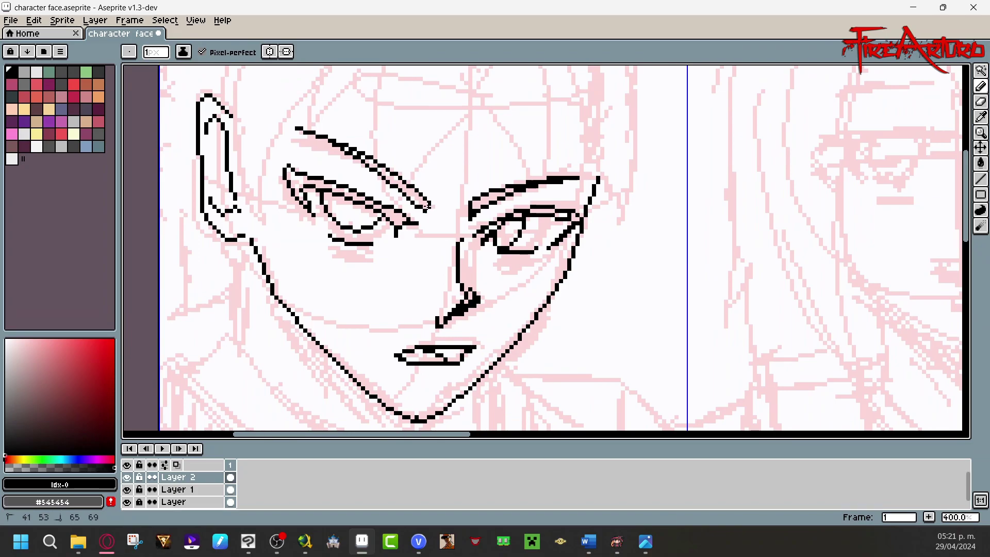
Step: Ink the first character's neck, far shoulder line and clothing folds down to the tile's lower edge
drag(966, 196, 966, 212)
mouse_move(491, 308)
mouse_down()
mouse_move(481, 388)
mouse_move(462, 406)
mouse_move(482, 317)
mouse_move(480, 383)
mouse_up()
key(ctrl+z)
key(ctrl+z)
drag(523, 316, 599, 354)
mouse_move(599, 325)
mouse_down()
mouse_move(643, 336)
mouse_move(685, 383)
mouse_up()
key(ctrl+z)
drag(593, 324, 657, 337)
drag(618, 370, 628, 384)
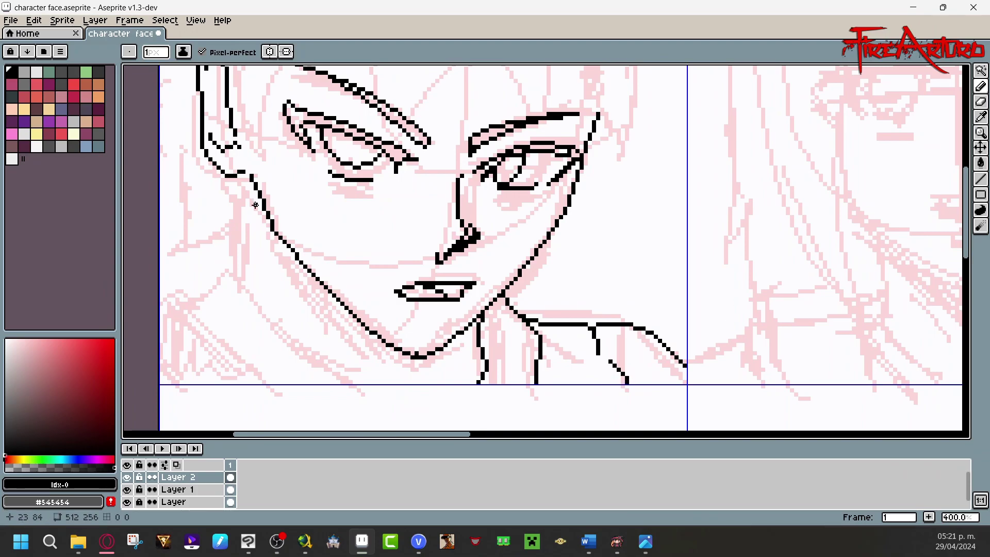
Step: Ink the hair lock behind the first character's ear, the near side of the neck and the collar lines
drag(257, 202, 201, 129)
drag(193, 299, 313, 361)
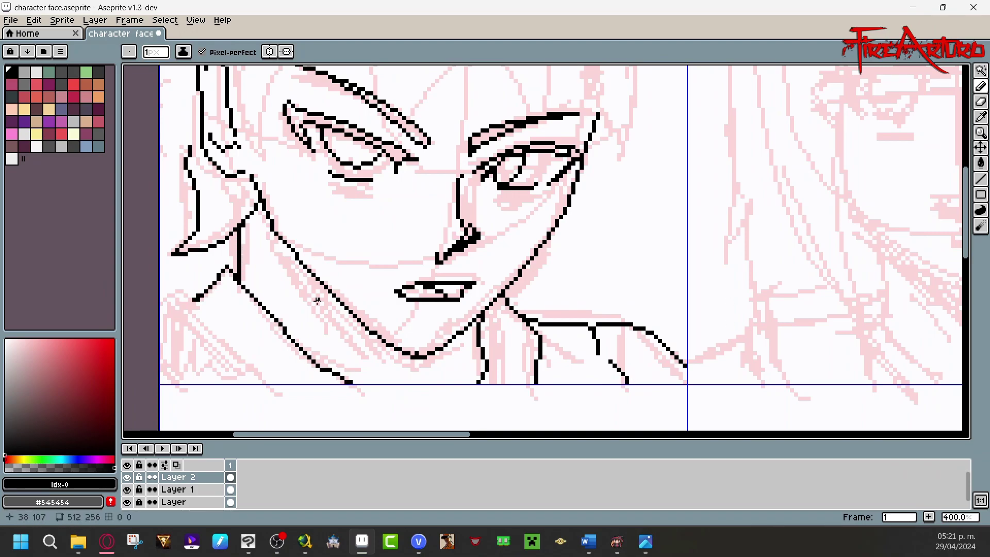
drag(304, 272, 379, 375)
drag(190, 298, 241, 362)
Step: Ink the first character's pointed bangs over the forehead and the side locks framing the face
drag(966, 213, 965, 176)
drag(338, 142, 309, 229)
drag(311, 209, 376, 159)
mouse_move(315, 171)
mouse_down()
mouse_move(264, 311)
mouse_move(276, 110)
mouse_up()
mouse_move(462, 140)
mouse_down()
mouse_move(437, 85)
mouse_move(395, 312)
mouse_move(472, 178)
mouse_move(533, 286)
mouse_move(487, 153)
mouse_up()
mouse_move(557, 176)
mouse_down()
mouse_move(597, 268)
mouse_move(634, 129)
mouse_move(609, 101)
mouse_up()
Step: Ink the hair tips behind the first character's ear and the outward spike on the far side of the head
drag(969, 183, 969, 182)
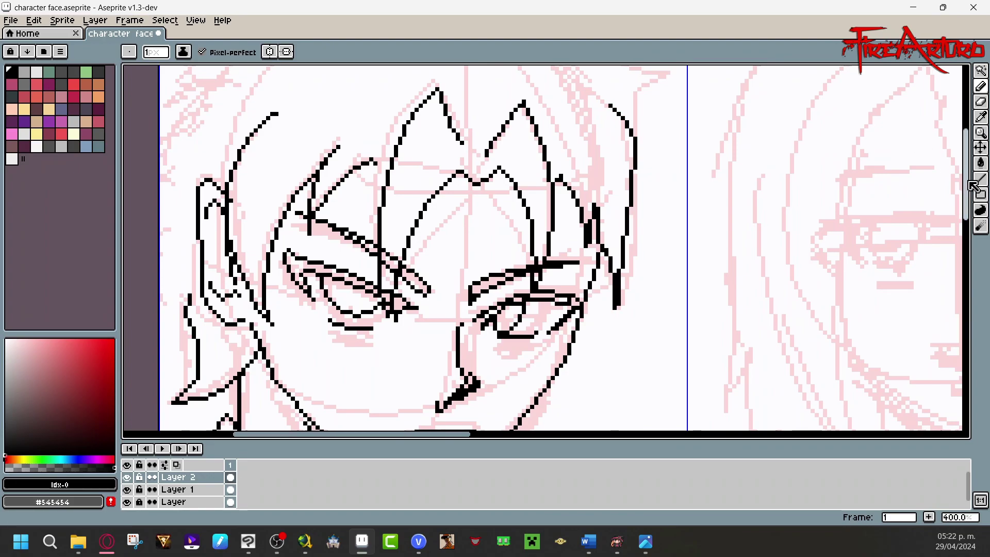
scroll(310, 257, up, 2)
drag(162, 354, 175, 397)
drag(628, 160, 670, 121)
drag(670, 121, 584, 70)
Step: Ink the spiky outer hair outline at the back and top of the first character's head with the Pencil
click(980, 133)
drag(966, 160, 966, 144)
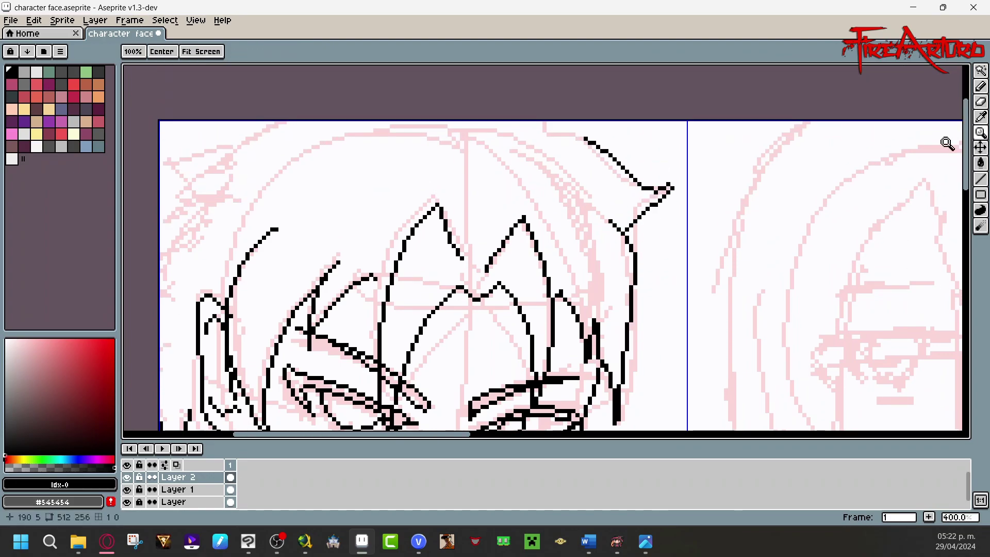
click(156, 273)
click(980, 86)
drag(159, 266, 329, 73)
drag(966, 148, 966, 128)
drag(321, 164, 306, 141)
drag(801, 168, 790, 140)
Step: Check the first portrait's line art with the Layer 1 sketch hidden and restore the sketch's visibility
drag(967, 144, 968, 248)
click(127, 490)
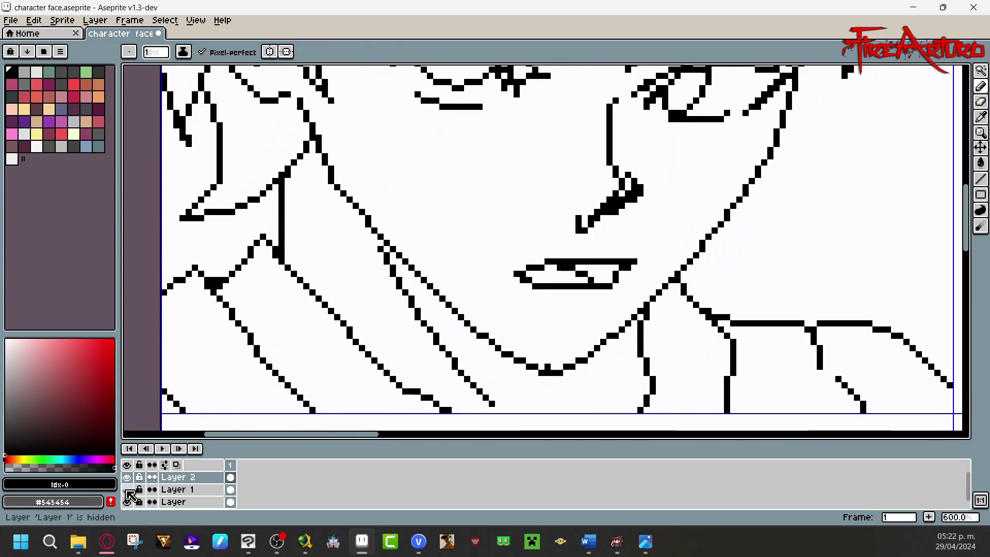
click(127, 490)
scroll(814, 192, up, 10)
click(160, 53)
click(144, 72)
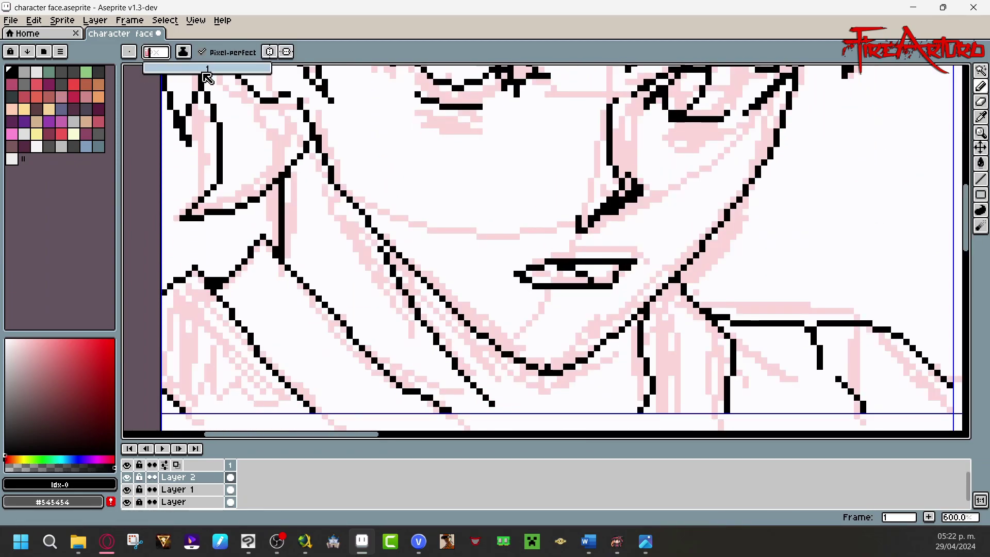
Step: At 300% zoom, ink the second character's parted bangs and the long hair locks on both sides of the face
click(955, 517)
click(929, 499)
drag(967, 241, 967, 215)
mouse_move(477, 435)
mouse_down()
mouse_move(580, 436)
mouse_move(567, 435)
mouse_up()
drag(968, 227, 968, 222)
mouse_move(681, 75)
mouse_down()
mouse_move(665, 86)
mouse_move(635, 391)
mouse_up()
drag(549, 149, 636, 391)
mouse_move(681, 78)
mouse_down()
mouse_move(797, 157)
mouse_move(811, 316)
mouse_move(860, 214)
mouse_move(869, 111)
mouse_up()
key(ctrl+z)
drag(807, 319, 851, 211)
mouse_move(548, 81)
mouse_down()
mouse_move(538, 309)
mouse_move(554, 360)
mouse_up()
mouse_move(855, 99)
mouse_down()
mouse_move(863, 175)
mouse_move(836, 363)
mouse_up()
key(ctrl+z)
Step: Ink the second face's jawline, both sides of the neck and the collarbones
mouse_move(615, 298)
mouse_down()
mouse_move(723, 348)
mouse_move(809, 263)
mouse_up()
drag(761, 318, 754, 384)
drag(641, 321, 647, 381)
drag(654, 396, 696, 415)
key(ctrl+z)
Step: Ink the second face's nose, the open lips and the short crease below the mouth
drag(711, 246, 697, 255)
key(ctrl+z)
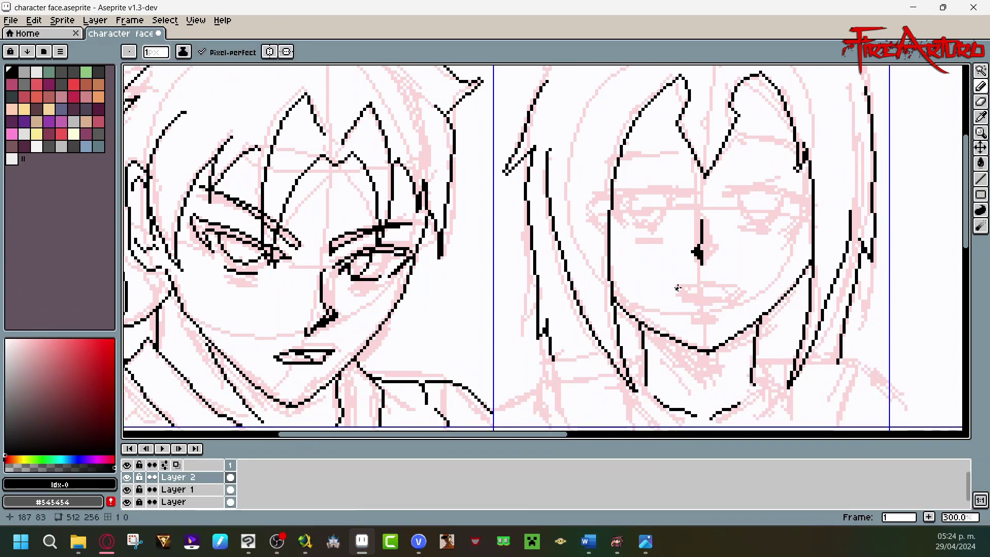
key(ctrl+z)
mouse_move(722, 284)
mouse_down()
mouse_move(686, 282)
mouse_move(723, 285)
mouse_up()
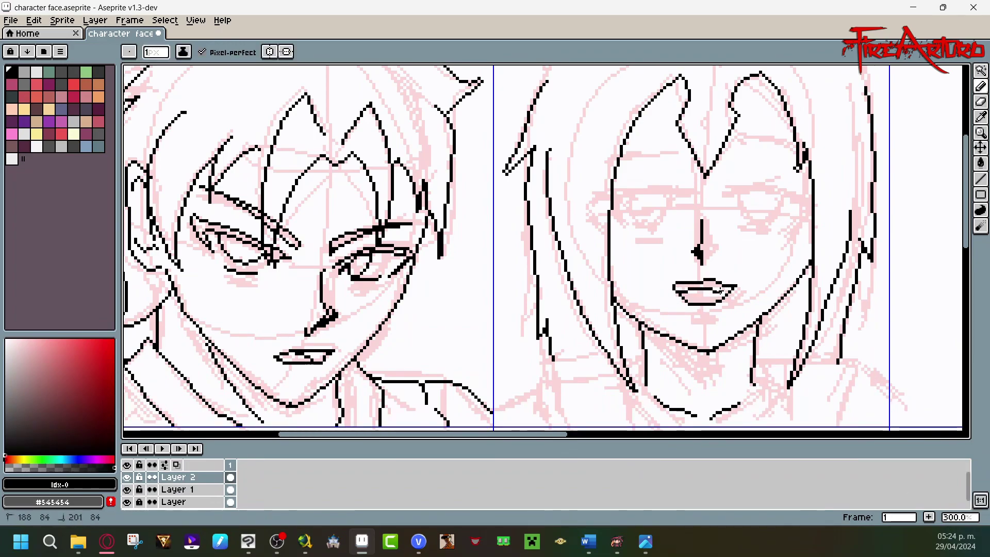
drag(689, 318, 718, 317)
Step: Ink both eyes of the second face with lashes and lower creases, and draw both eyebrows
mouse_move(722, 204)
mouse_down()
mouse_move(811, 196)
mouse_move(736, 214)
mouse_up()
mouse_move(743, 194)
mouse_down()
mouse_move(804, 202)
mouse_move(783, 198)
mouse_up()
drag(735, 155, 797, 152)
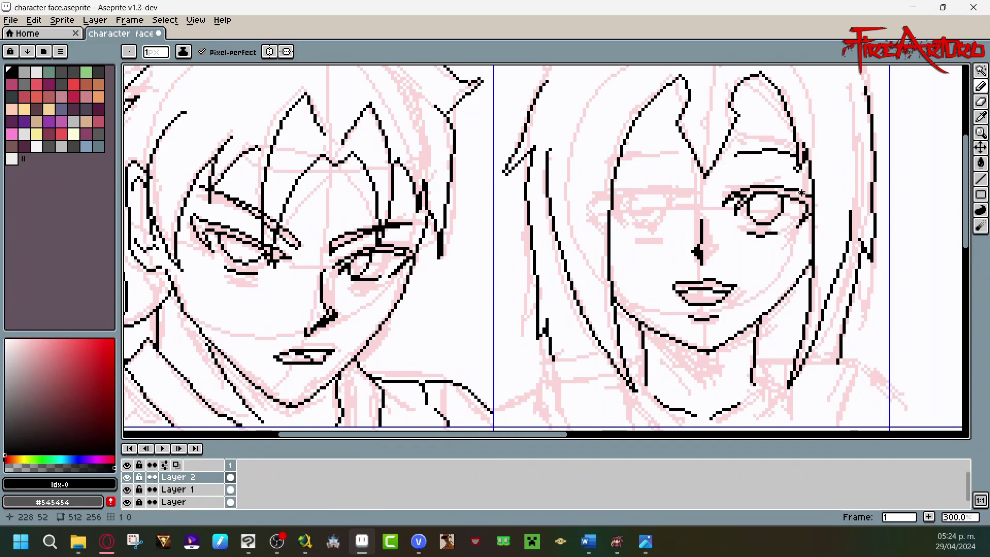
mouse_move(614, 183)
mouse_down()
mouse_move(686, 201)
mouse_move(612, 192)
mouse_up()
drag(621, 233, 613, 229)
drag(640, 237, 662, 234)
drag(628, 194, 672, 200)
key(ctrl+z)
drag(621, 157, 680, 153)
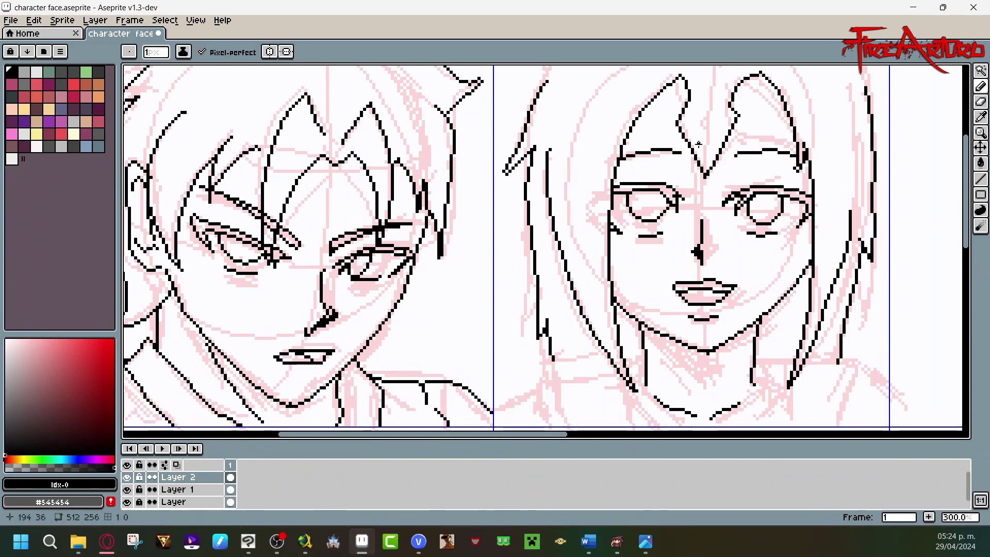
Step: Ink the second character's outer hair outline up both sides to the tile's top edge
drag(966, 196, 966, 166)
drag(549, 171, 612, 123)
key(ctrl+z)
drag(817, 123, 866, 178)
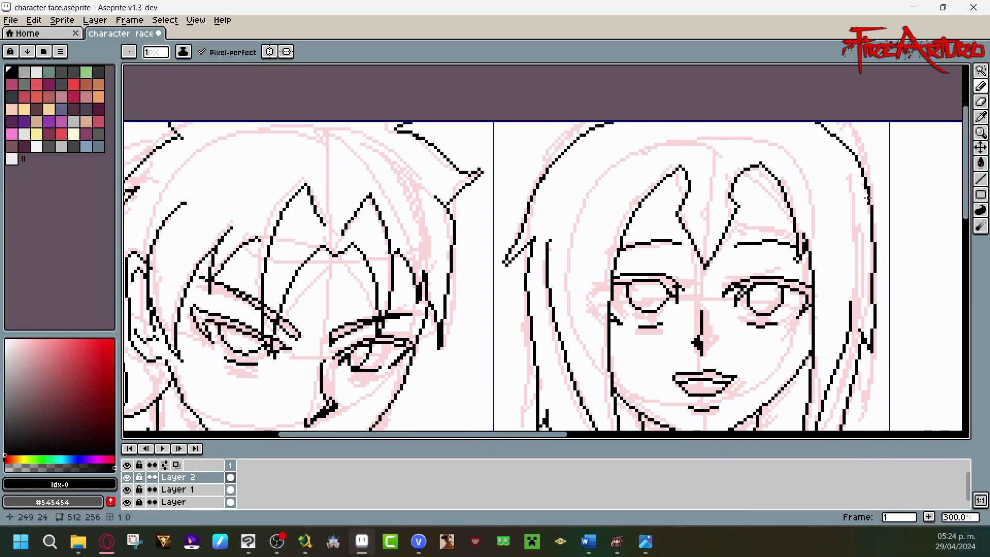
Step: Ink the second character's shoulders and clothing lines from the neck out to both tile edges
drag(966, 165, 966, 228)
mouse_move(618, 230)
mouse_down()
mouse_move(644, 226)
mouse_move(548, 328)
mouse_up()
key(ctrl+z)
mouse_move(646, 273)
mouse_down()
mouse_move(647, 345)
mouse_move(647, 312)
mouse_up()
drag(758, 212, 840, 247)
drag(804, 319, 888, 267)
drag(544, 257, 495, 264)
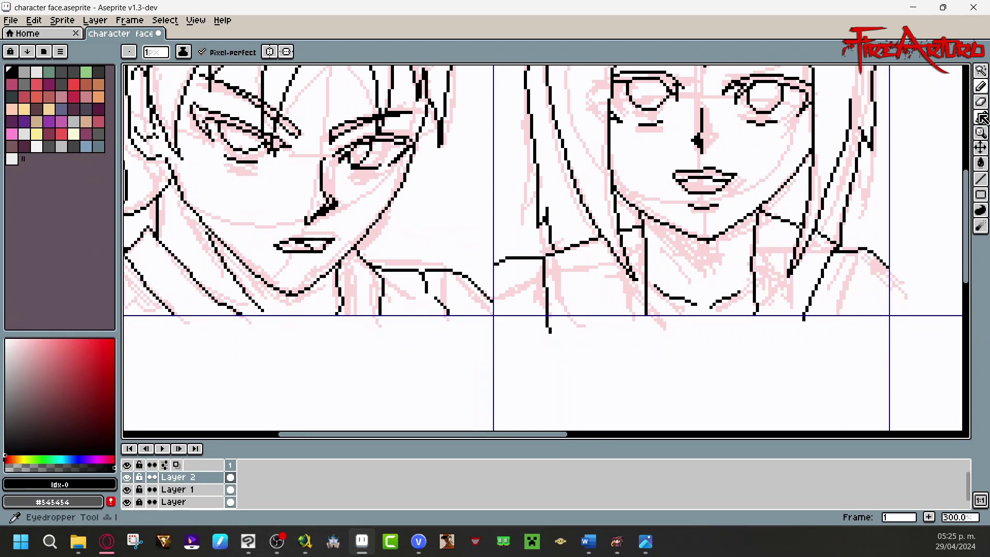
Step: Hide the Layer 1 sketch and erase the second character's line ends that extend below the tile's lower edge
click(982, 100)
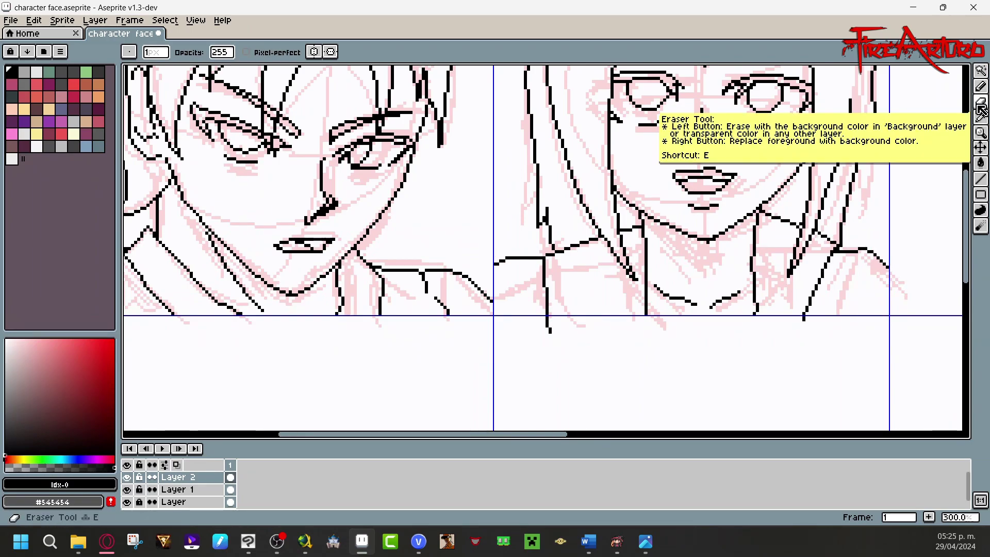
click(128, 489)
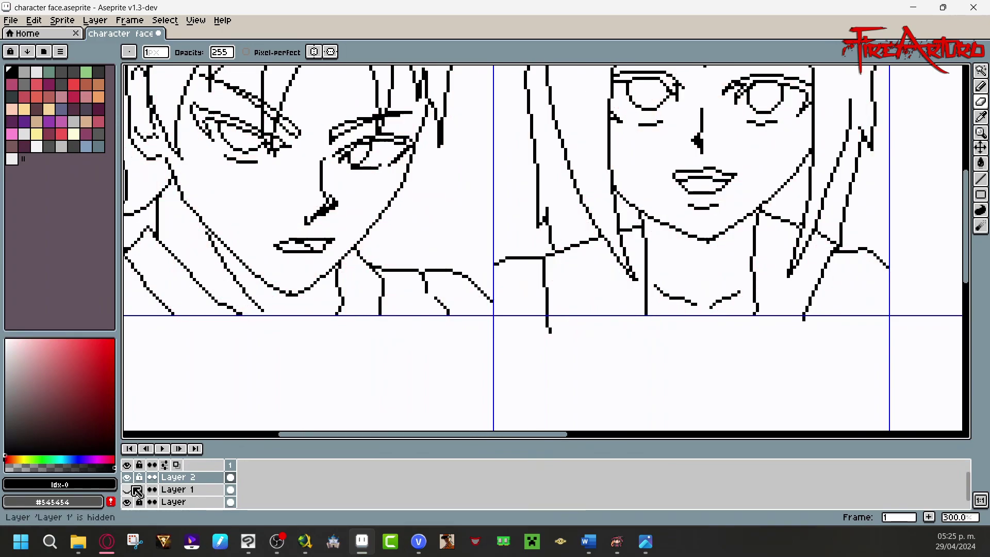
click(547, 318)
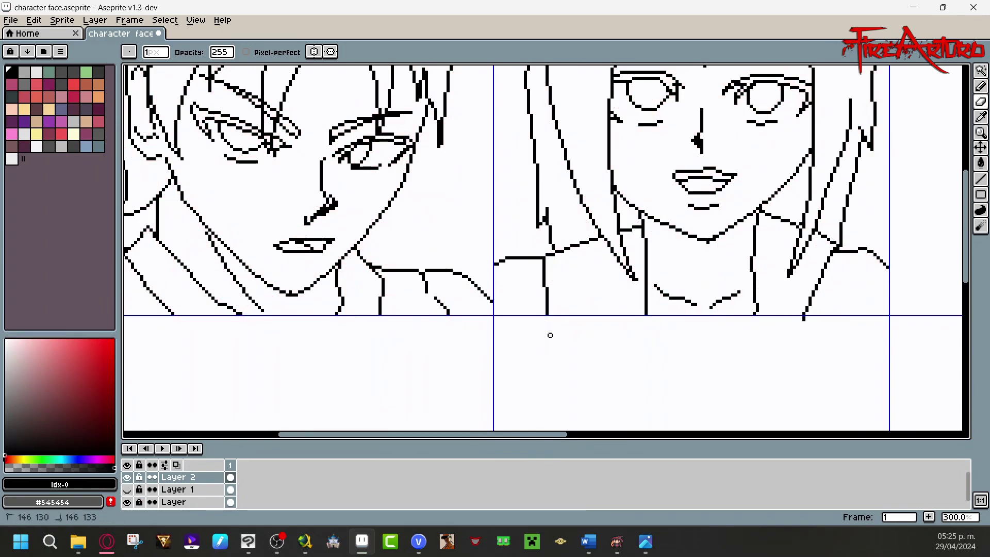
click(804, 322)
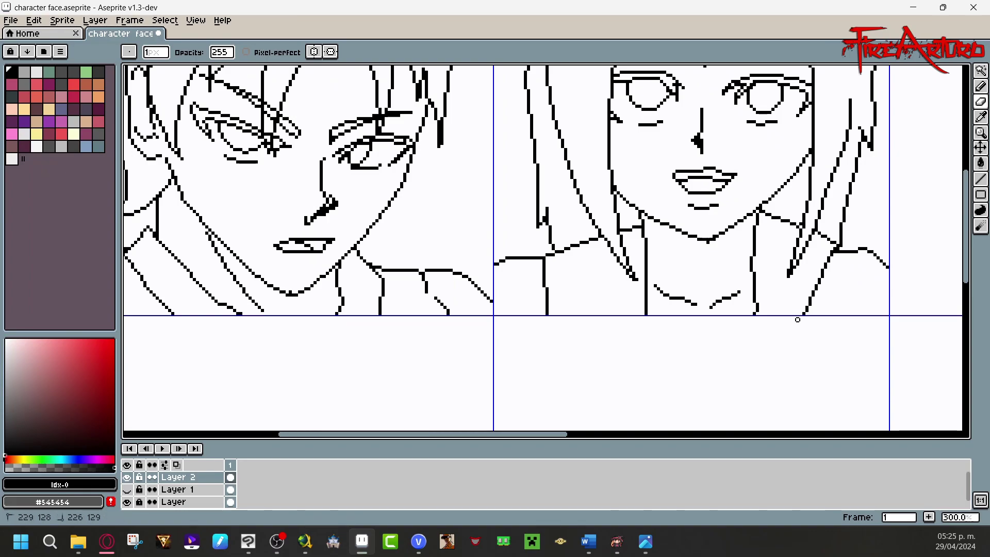
Step: Erase the first face's eyebrow line where a hair lock crosses it, and save the file
drag(967, 218, 968, 193)
drag(270, 213, 265, 212)
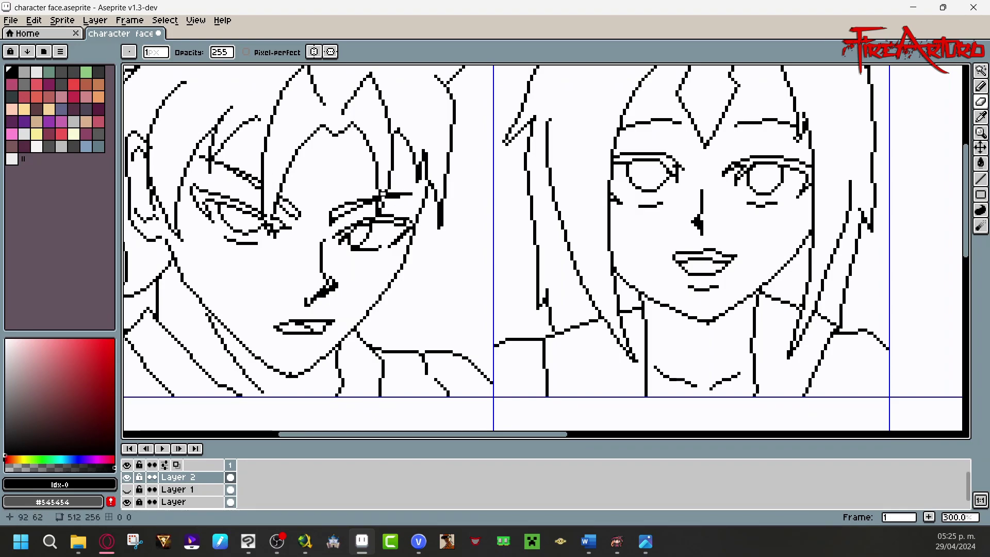
key(ctrl+z)
click(381, 196)
click(384, 200)
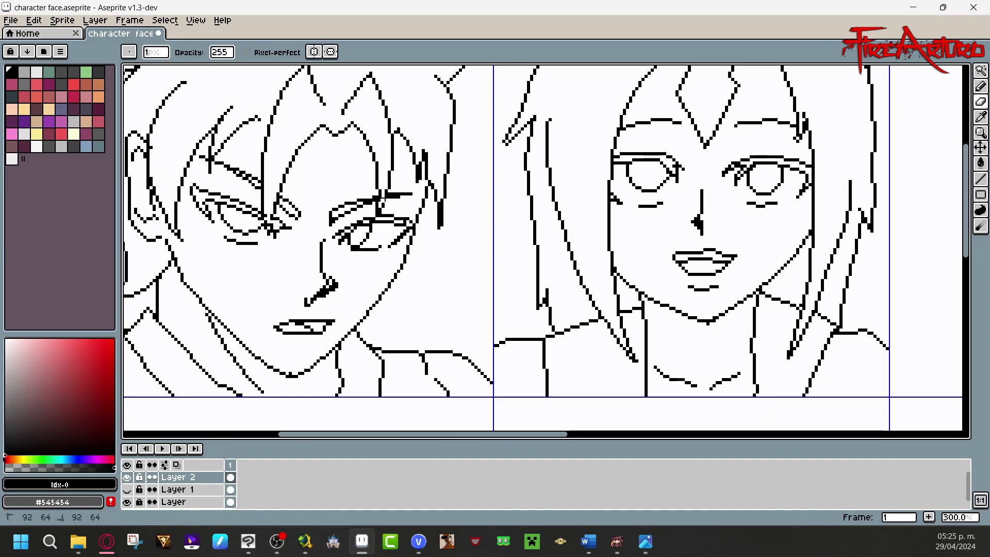
key(ctrl+z)
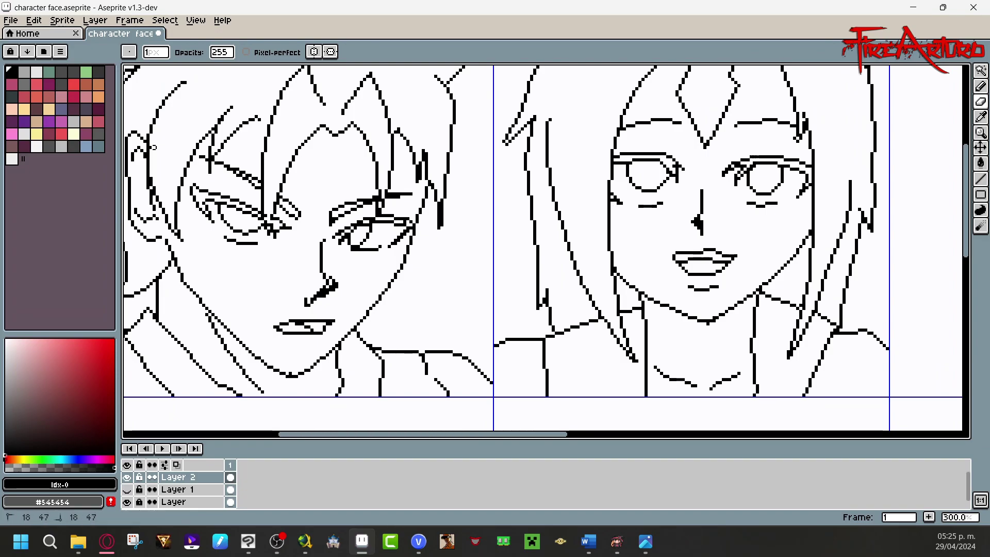
key(ctrl+s)
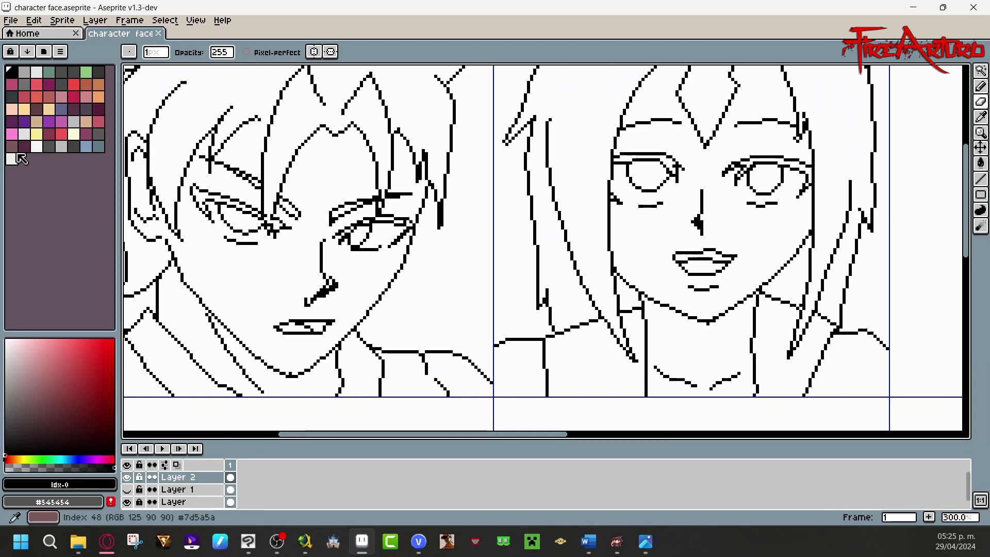
Step: Open the she character image and base paper - copia.png from their folder as additional sprites
key(super+d)
key(super+d)
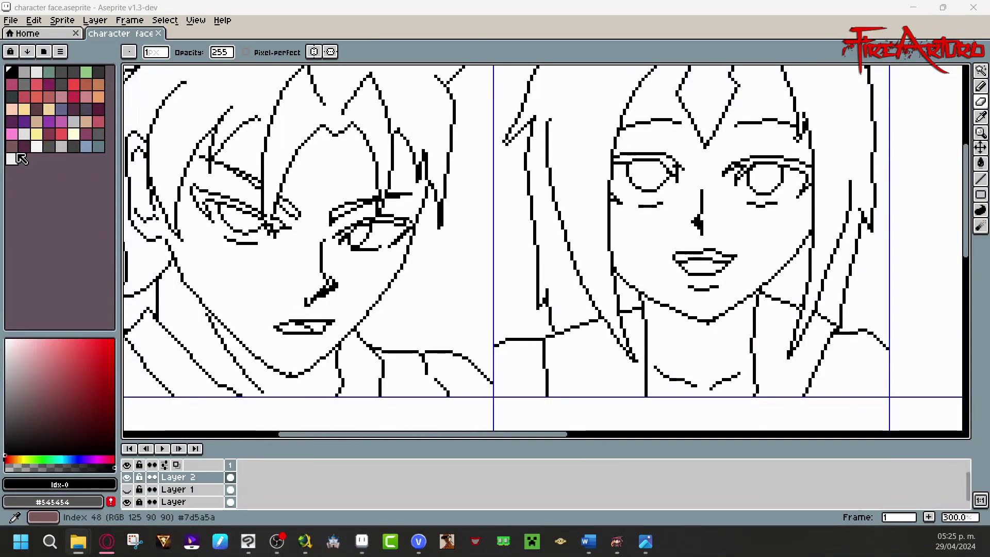
drag(267, 135, 325, 164)
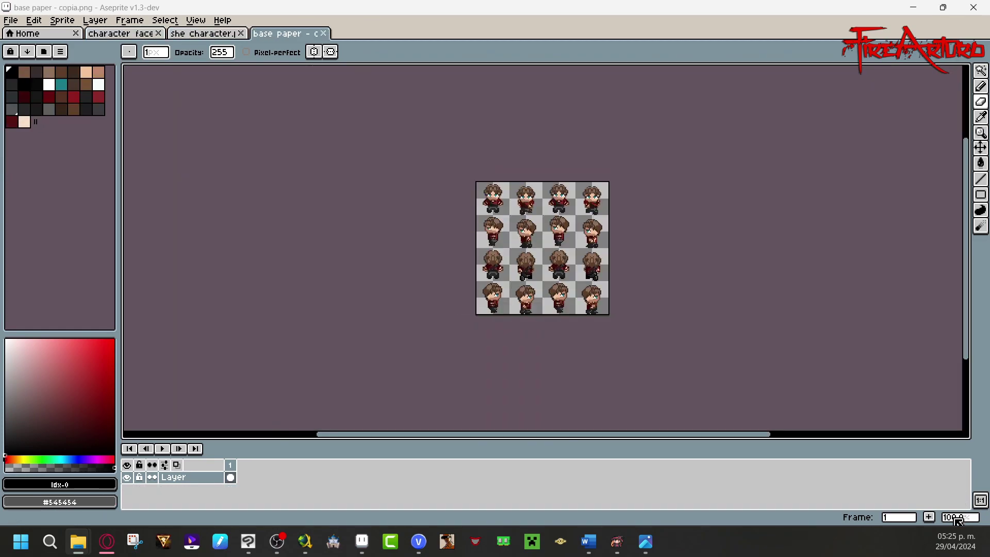
Step: Zoom base paper - copia.png to 600%, sample the face skin colour #f3c29e and return to the character face sprite
click(959, 519)
drag(931, 506, 945, 506)
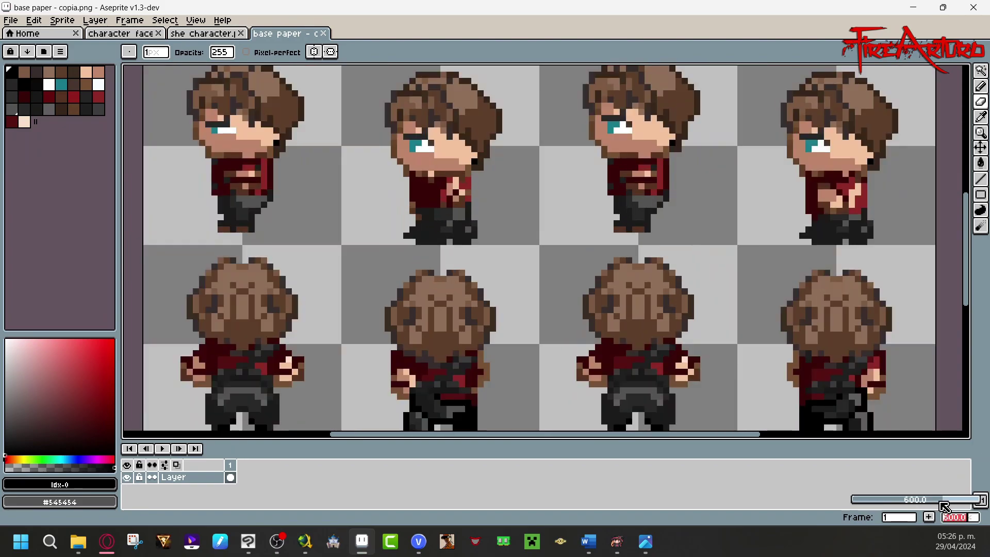
drag(965, 250, 964, 154)
click(444, 228)
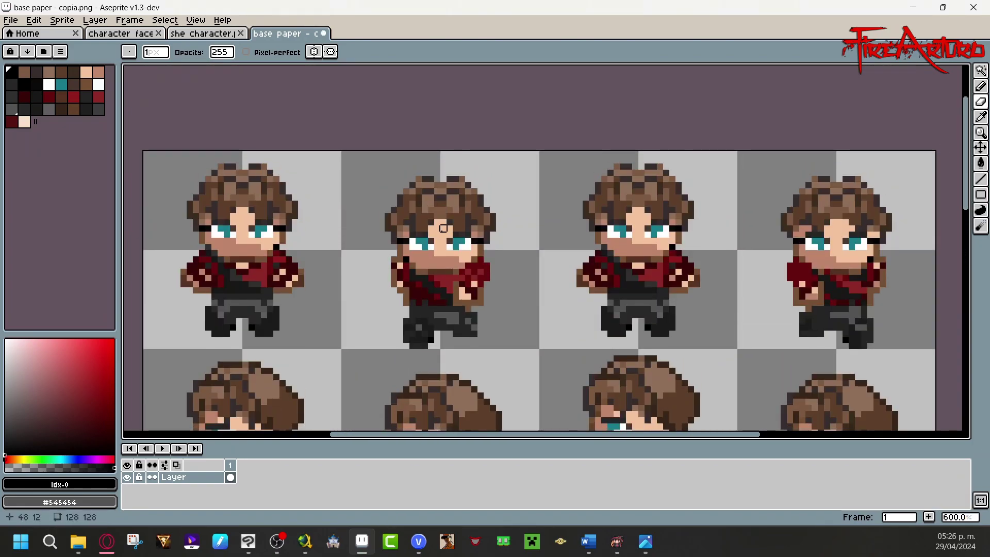
alt+click(437, 235)
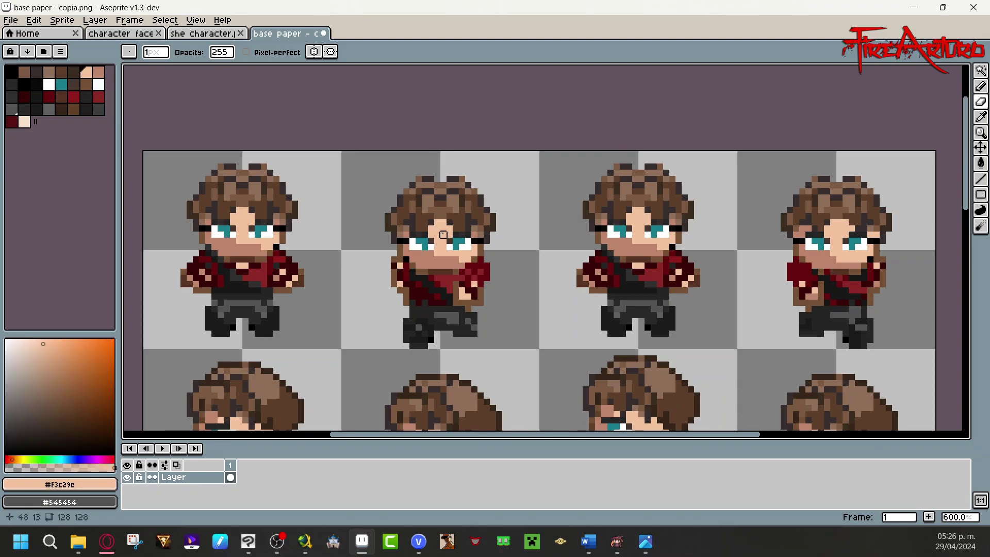
click(144, 33)
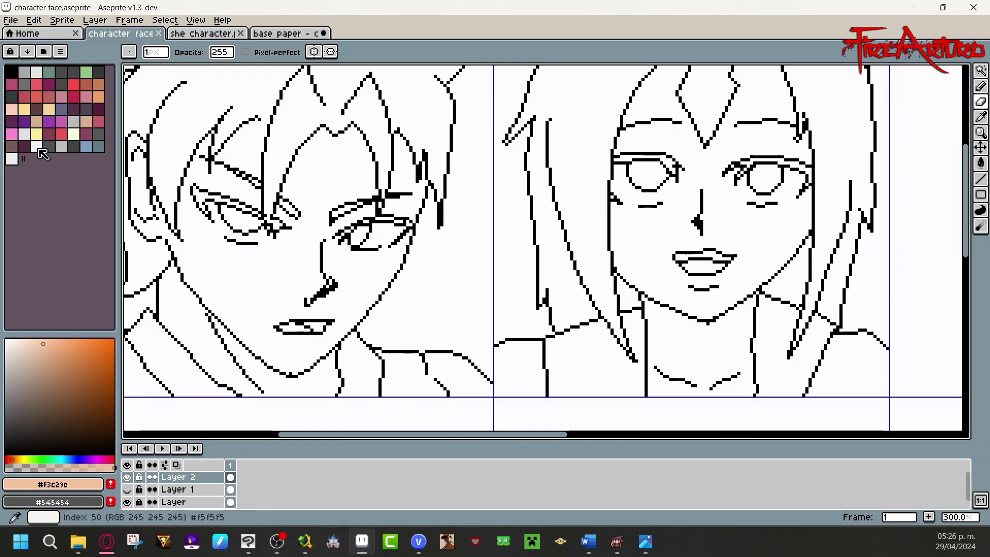
Step: Close the outline gap beside the first face's forehead lock with #f3c29e and try filling the face
click(981, 86)
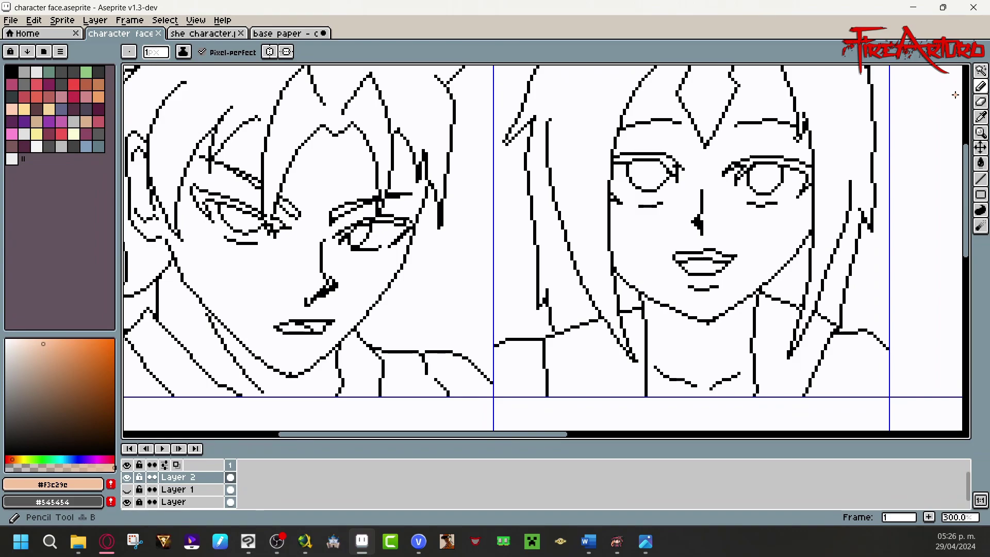
drag(262, 122, 265, 128)
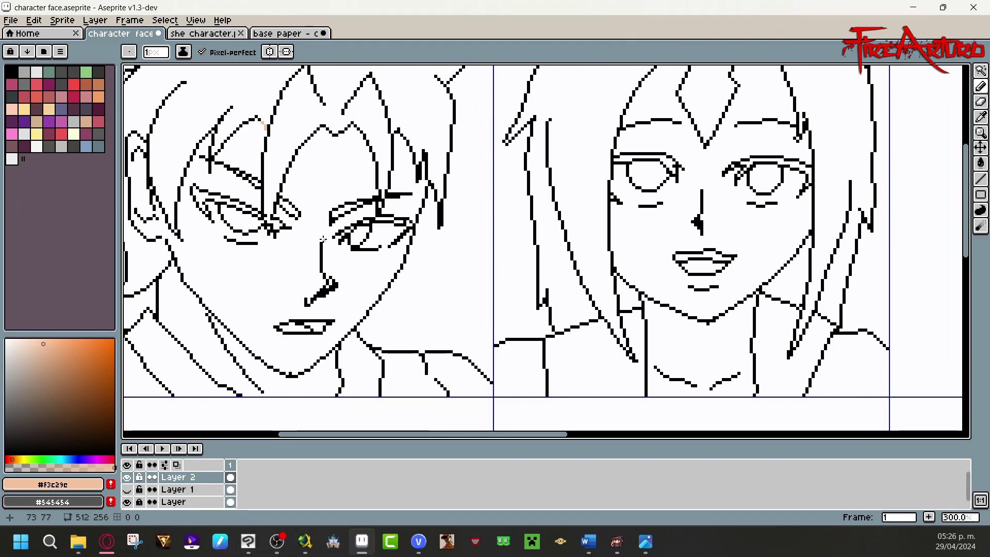
click(981, 163)
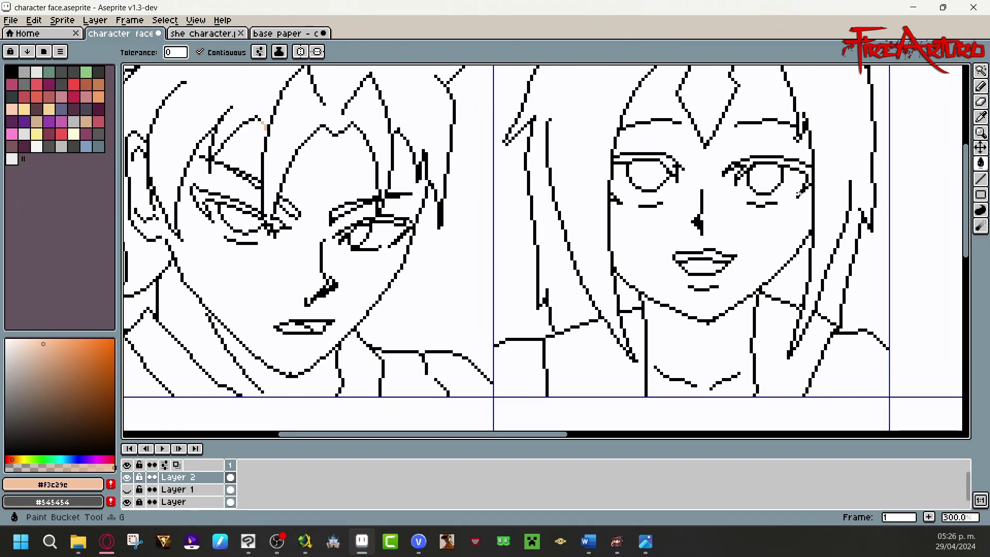
click(364, 295)
key(ctrl+z)
click(365, 296)
key(ctrl+z)
Step: Close the remaining gap near the ear and fill the first character's face, forehead, temple and ear with #f3c29e
click(413, 201)
click(436, 202)
key(ctrl+z)
click(981, 116)
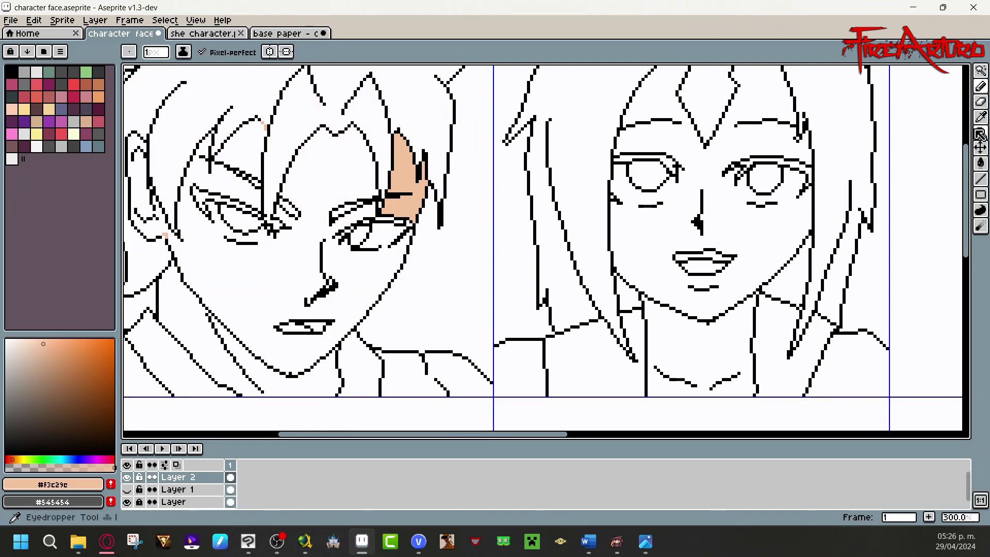
click(981, 163)
click(376, 271)
click(250, 139)
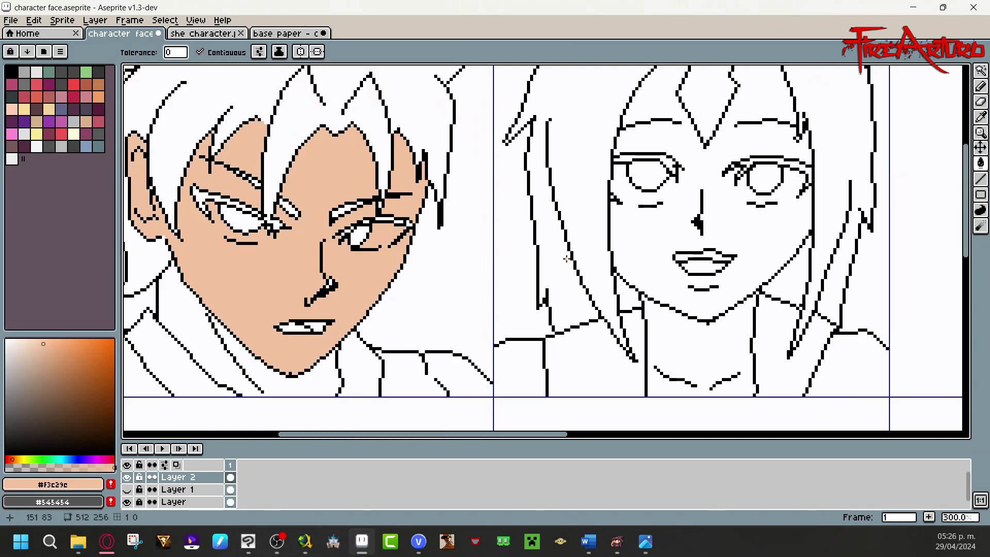
Step: Pick a lighter skin tone (hue 25, saturation 23, value 100) and fill the second character's face and neck
click(31, 339)
click(752, 268)
click(981, 117)
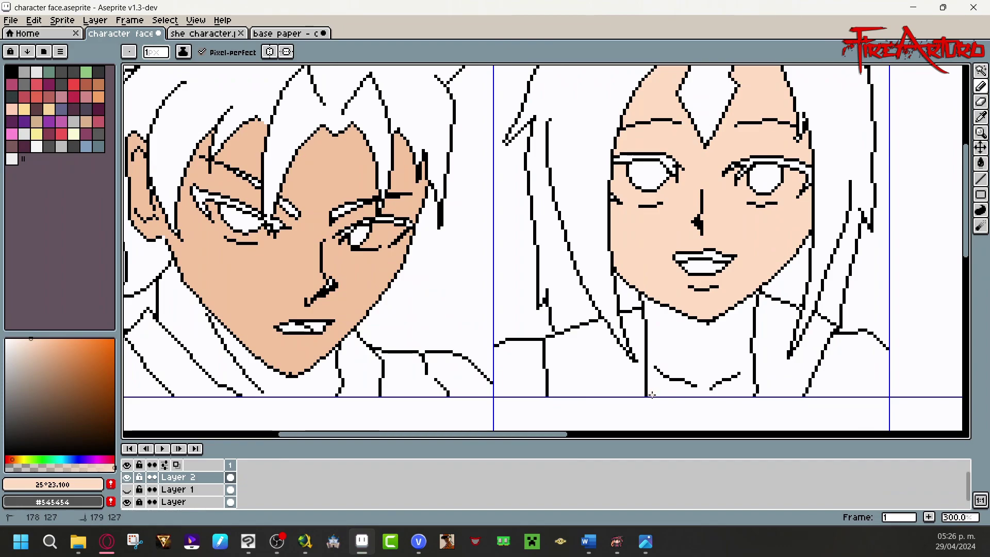
key(g)
click(702, 351)
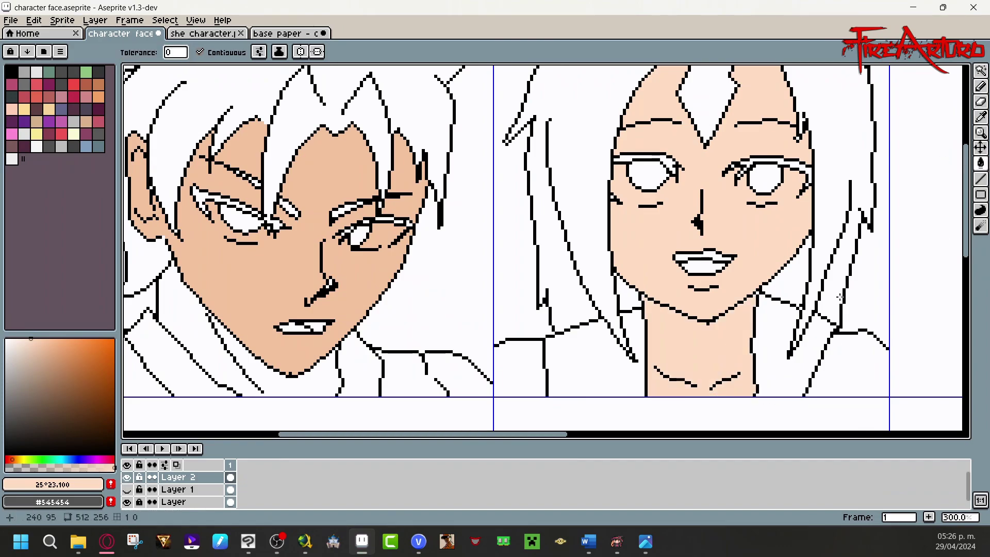
Step: Close the bottom edge of the first character's neck with a line, fill the neck with the face's skin colour and save
key(b)
drag(244, 394, 333, 392)
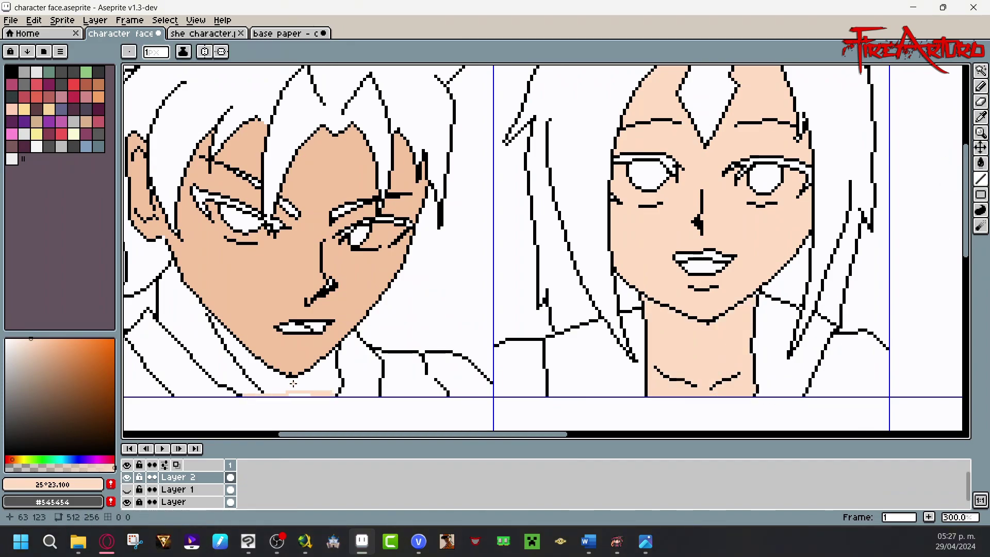
click(981, 163)
click(316, 375)
click(216, 350)
alt+click(273, 340)
click(261, 384)
key(ctrl+s)
Step: Sample the darker skin shade from base paper - copia.png and outline shadow areas on the first character's face, ear and neck
click(216, 34)
click(314, 33)
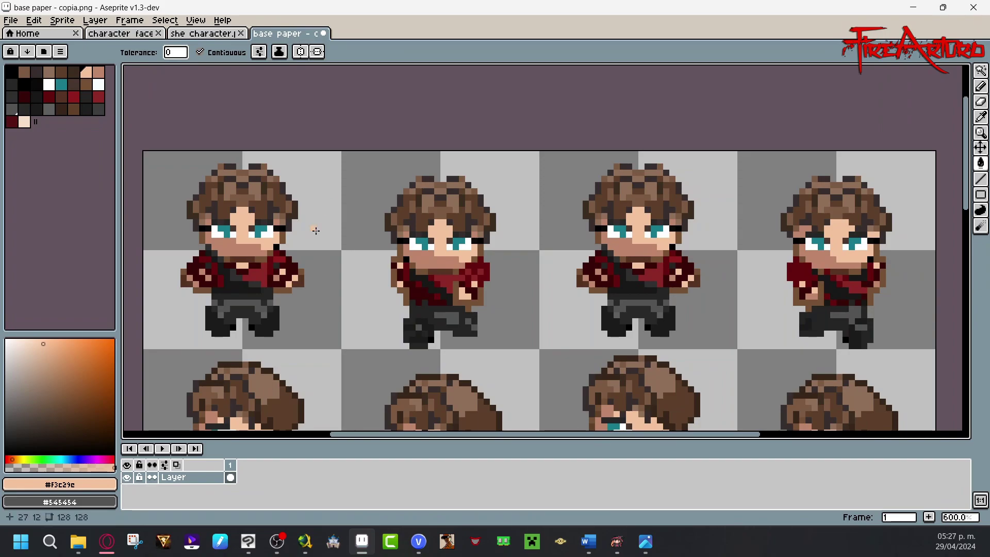
alt+click(247, 241)
click(115, 36)
click(270, 302)
key(ctrl+z)
click(980, 87)
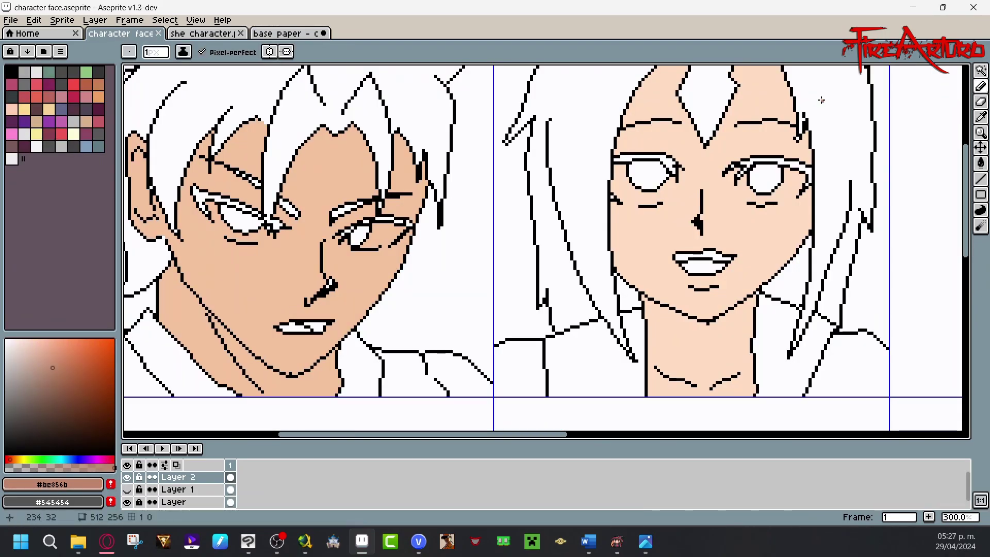
drag(398, 214, 405, 194)
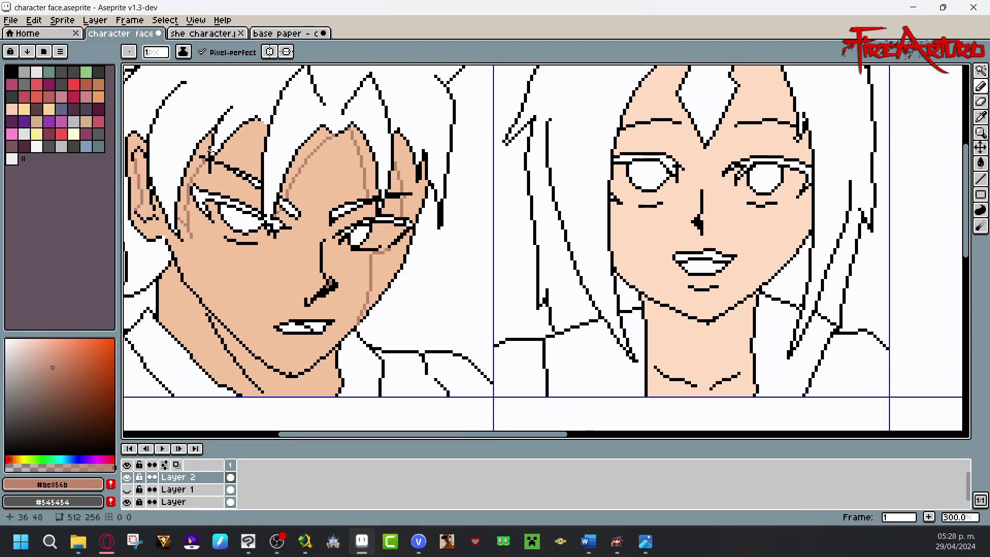
drag(260, 370, 300, 392)
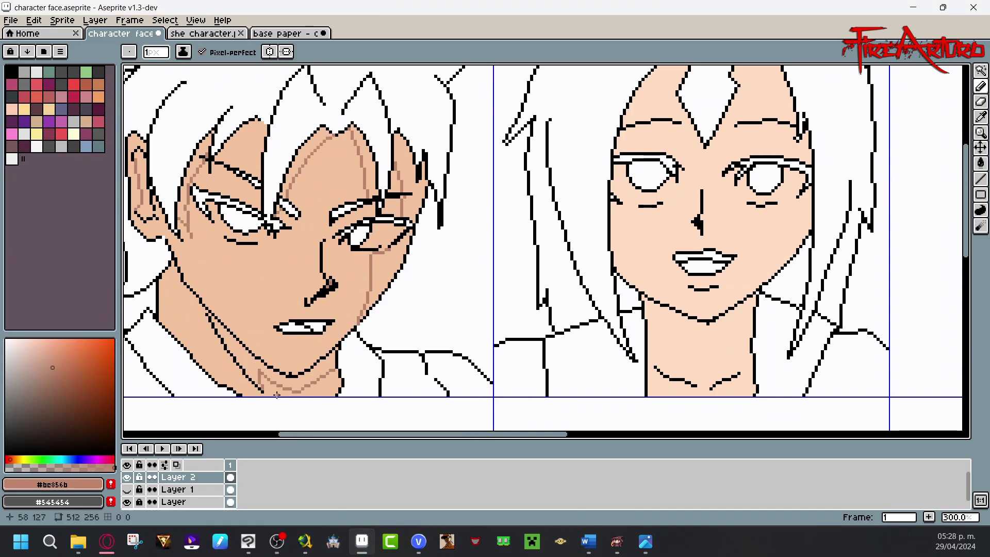
Step: Fill the outlined shadows on the first character's cheek, temple and forehead with the darker skin shade
key(g)
click(386, 263)
click(410, 170)
click(364, 159)
click(305, 165)
click(374, 206)
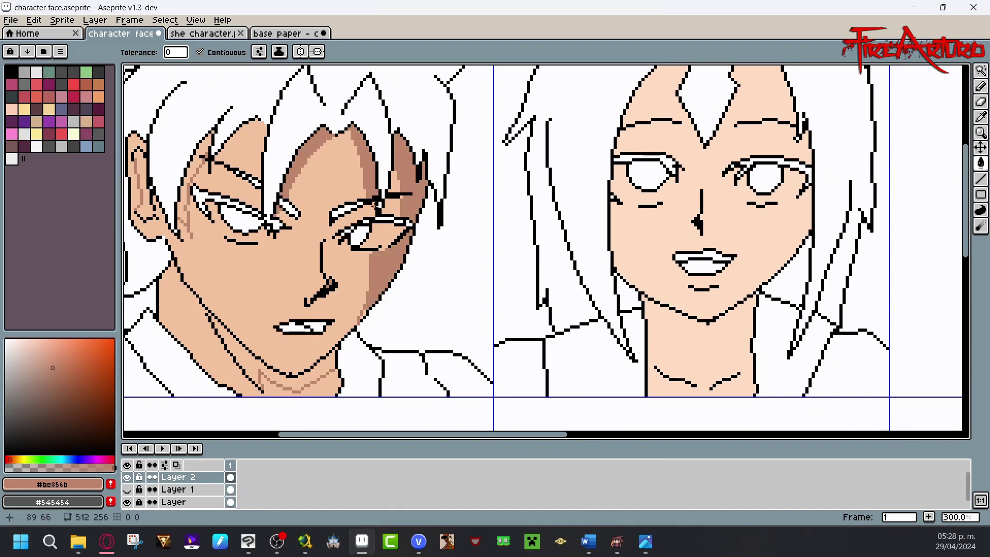
Step: Fill the remaining shadows beside the side lock, inside the ear and under the chin of the first character
click(207, 148)
click(149, 206)
key(ctrl+z)
click(980, 86)
key(g)
click(147, 209)
click(316, 379)
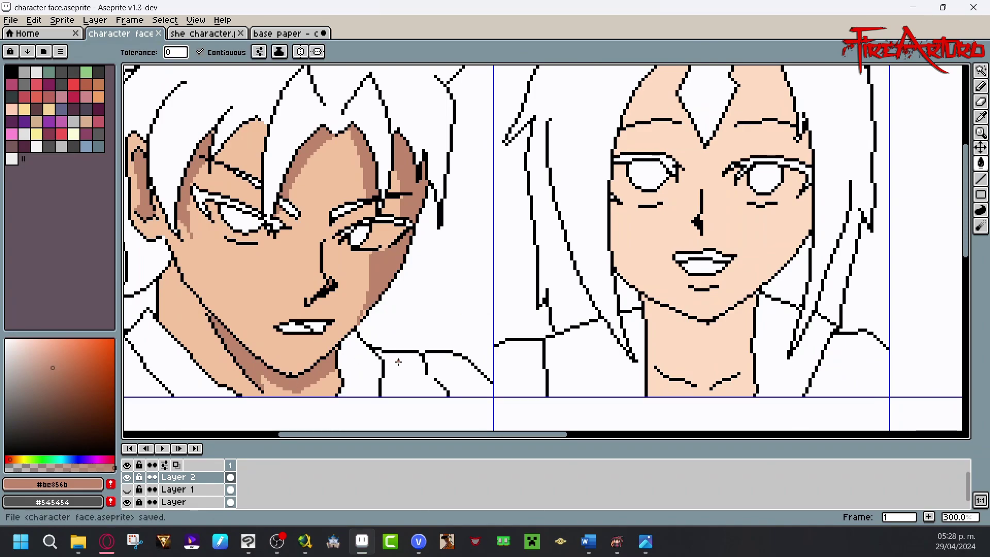
Step: Pick a near-black (hue 18, saturation 0, value 6) and fill the first character's eyebrows and upper eyelids
click(4, 447)
click(221, 195)
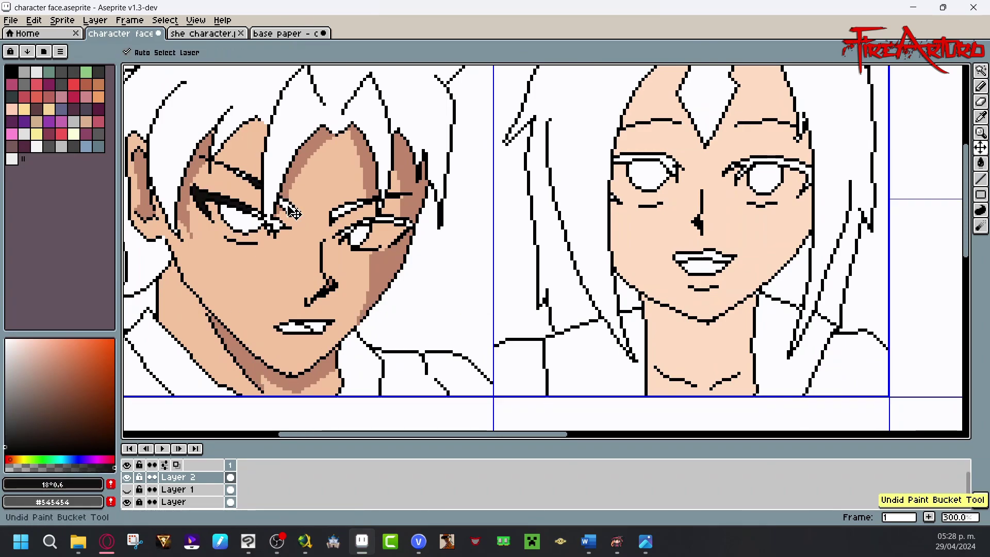
click(288, 209)
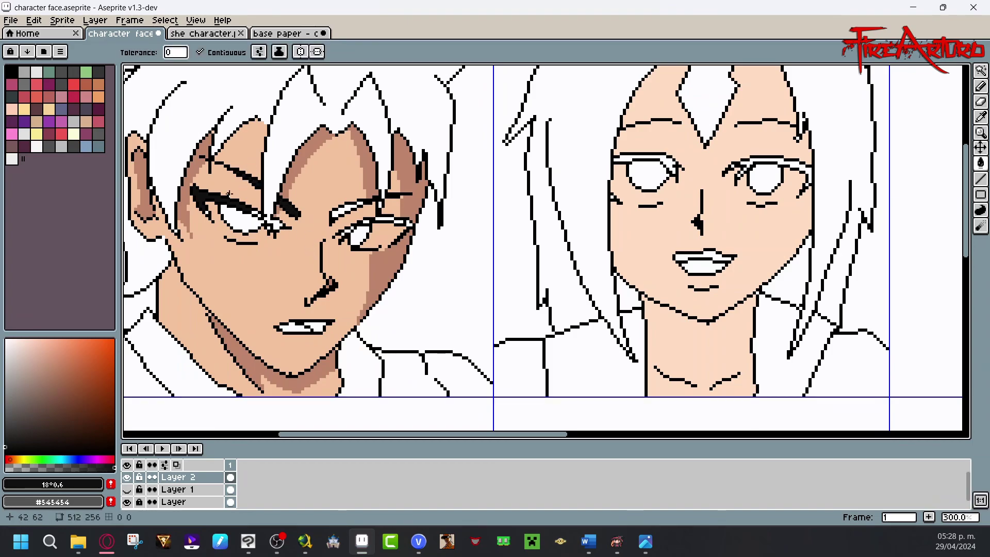
click(395, 193)
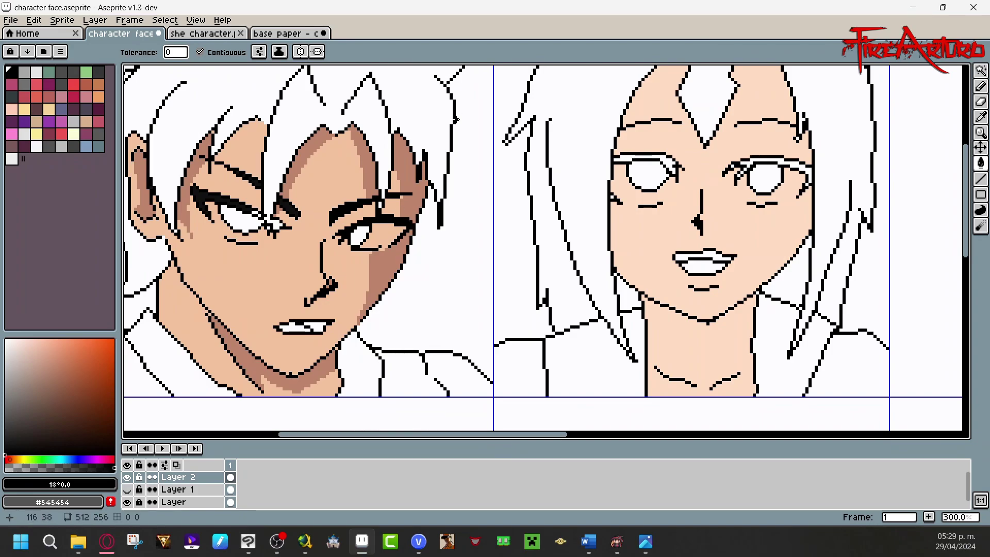
Step: Darken the first character's inner eye corner with pure black, fill the second character's upper eyelids and save
key(b)
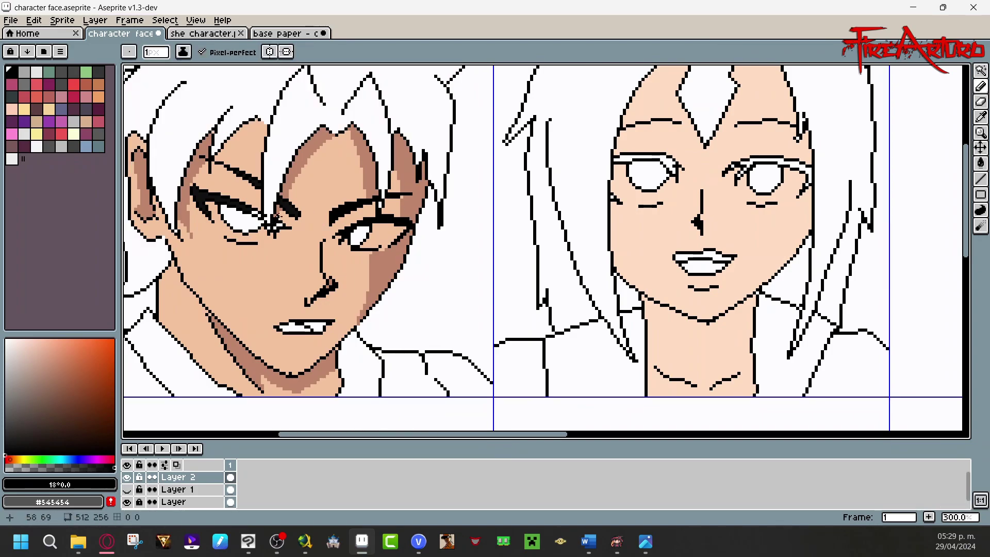
click(981, 163)
click(777, 163)
key(ctrl+s)
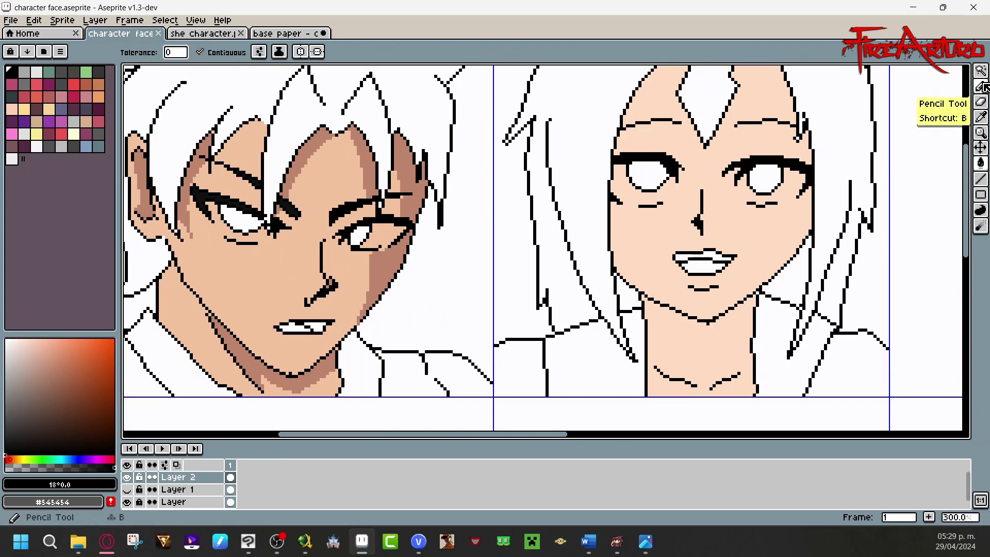
Step: Pick a skin shadow tone (hue 18, saturation 37, value 86) and outline the second character's neck shadow and cheek blush
click(981, 117)
alt+click(741, 307)
mouse_move(645, 297)
mouse_down()
mouse_move(732, 332)
mouse_move(739, 372)
mouse_up()
scroll(942, 183, up, 3)
drag(644, 263, 616, 264)
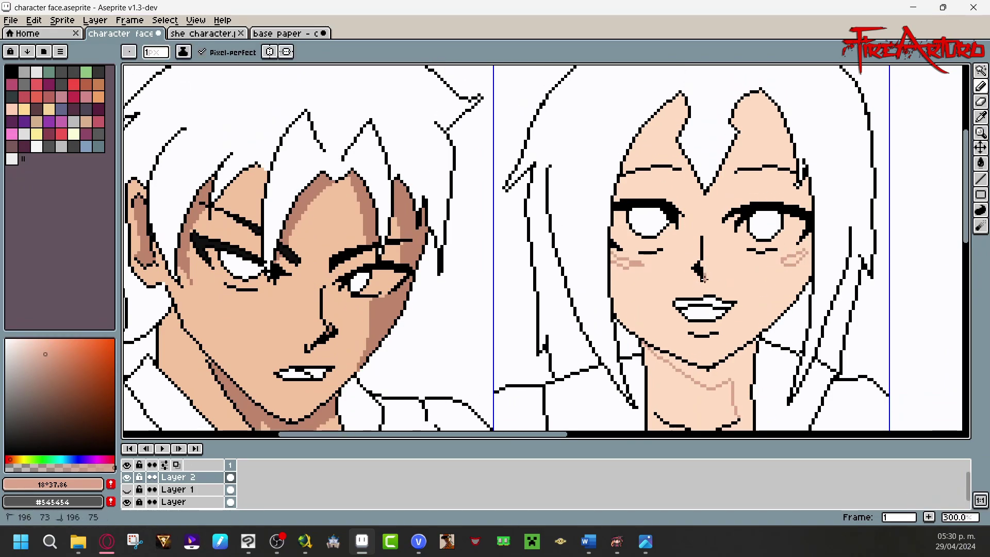
Step: Outline and fill the second character's hairline shadows, fill the neck shadow and cheek blush, and save
key(g)
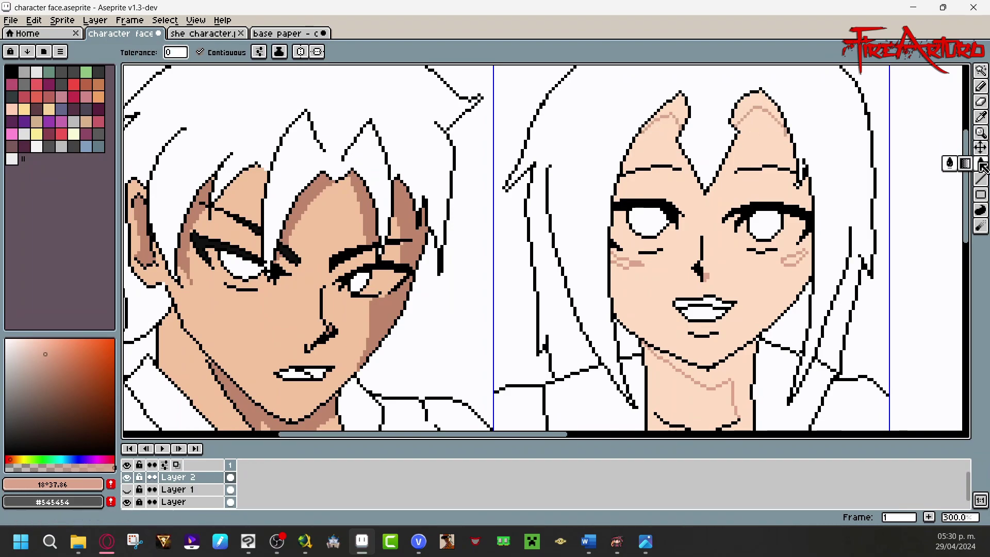
click(758, 110)
click(670, 111)
key(b)
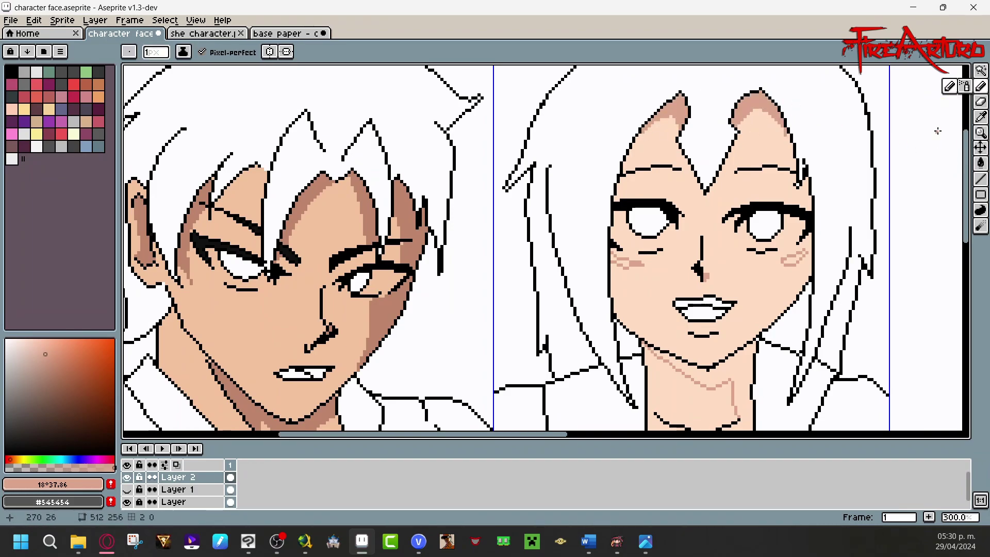
key(g)
click(707, 384)
click(793, 256)
key(ctrl+s)
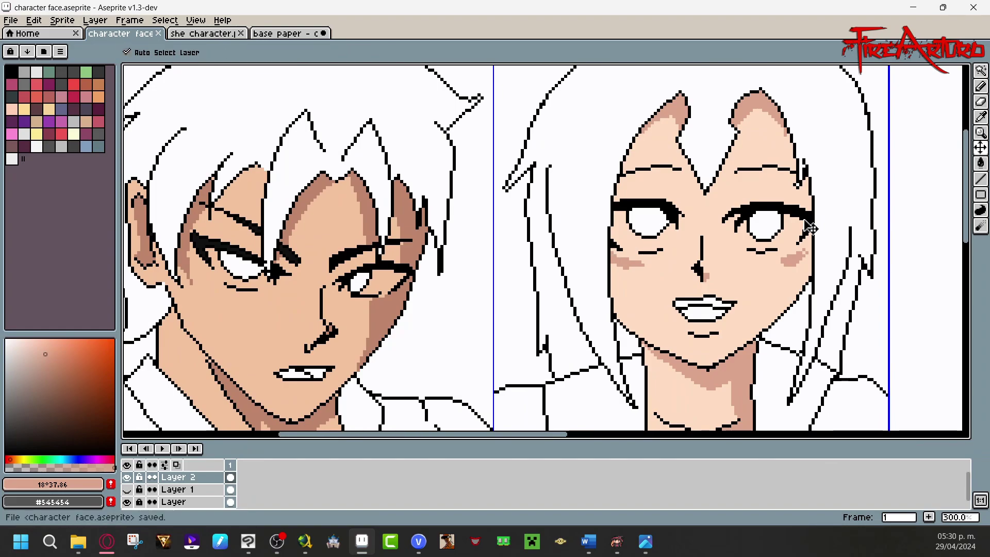
Step: Sample the hair brown #906c57 from base paper - copia.png, fill the first character's hair with it and save
scroll(670, 310, down, 3)
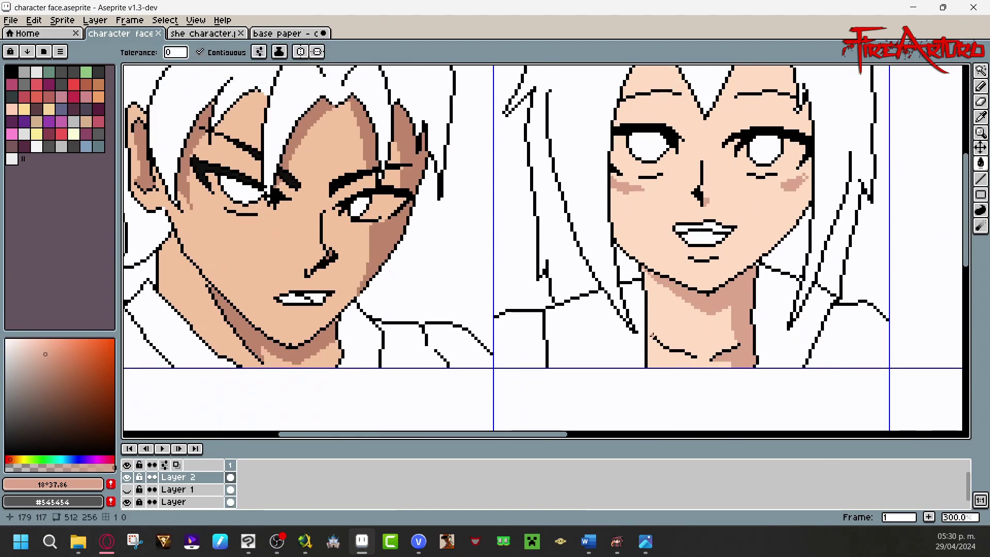
scroll(542, 412, left, 3)
click(217, 34)
click(277, 34)
alt+click(393, 208)
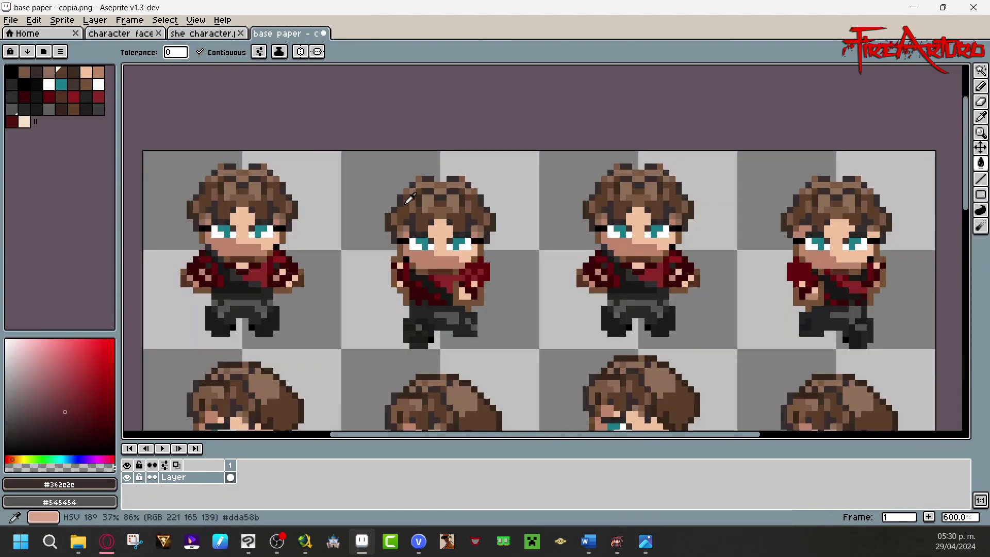
alt+click(398, 205)
click(144, 34)
scroll(968, 158, up, 4)
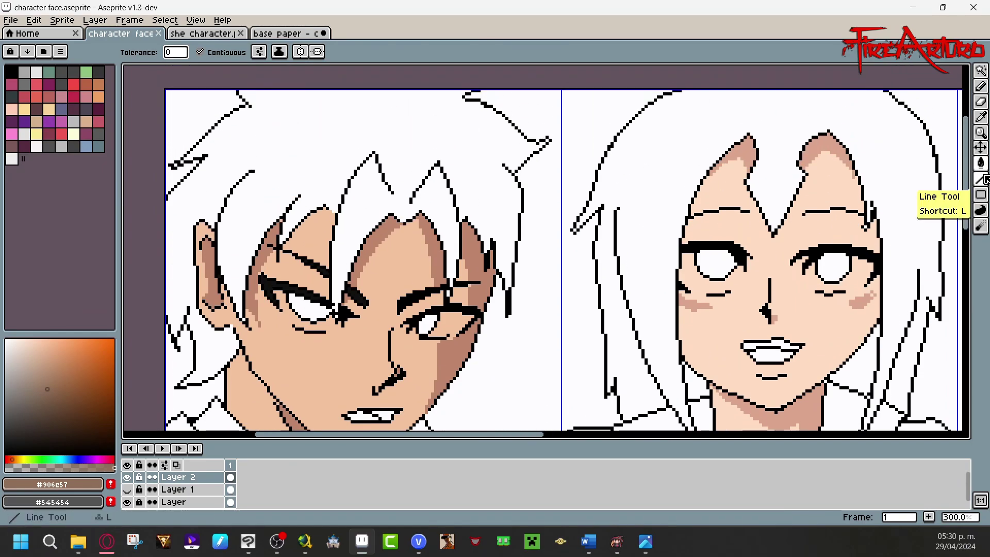
click(316, 193)
key(b)
key(ctrl+s)
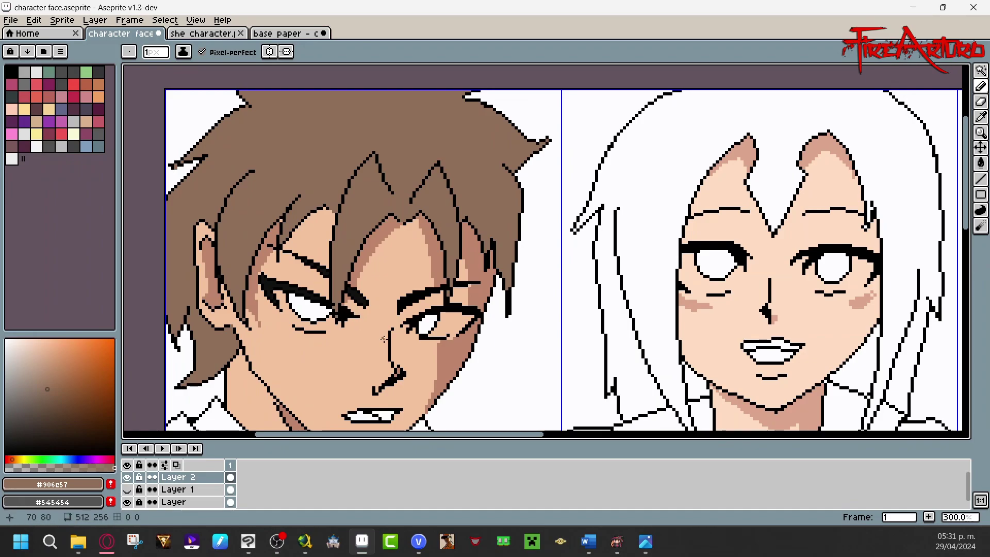
Step: Sample the dark hair brown #5e3f2a from base paper - copia.png and return to the character face sprite
key(v)
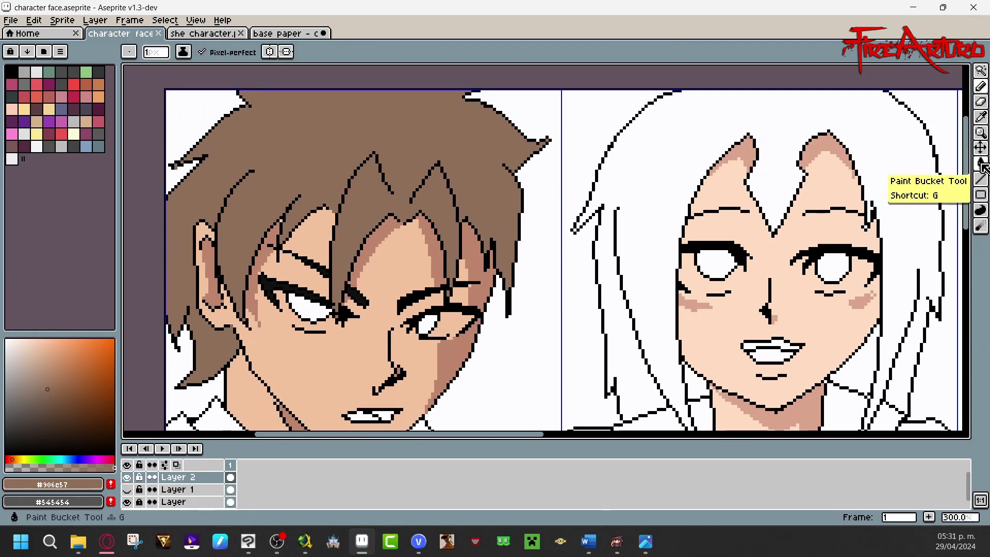
click(212, 35)
click(281, 34)
alt+click(195, 335)
alt+click(199, 208)
click(120, 37)
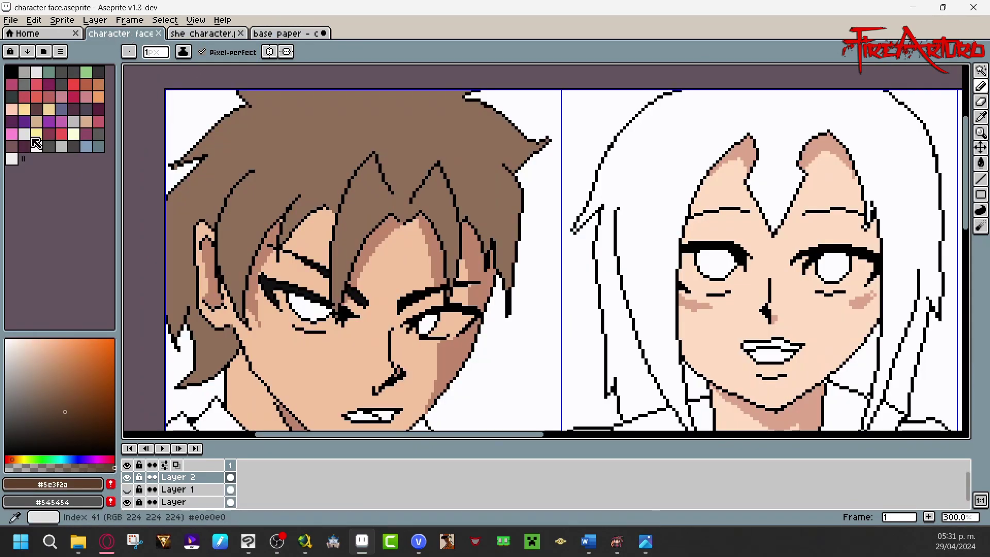
Step: Outline the shadow areas across the first character's fringe, crown, side lock and nape hair in #5e3f2a
mouse_move(340, 295)
mouse_down()
mouse_move(352, 231)
mouse_move(393, 192)
mouse_up()
drag(423, 209, 445, 216)
drag(420, 157, 460, 151)
drag(238, 317, 300, 192)
drag(214, 355, 225, 325)
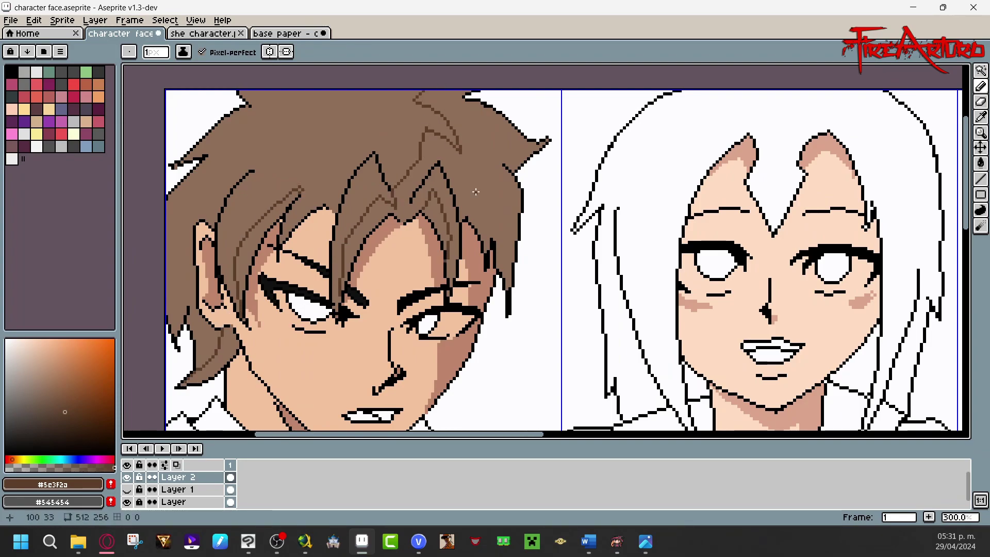
Step: Fill the outlined hair shadows of the first character with #5e3f2a
click(981, 163)
click(489, 209)
click(257, 242)
click(225, 354)
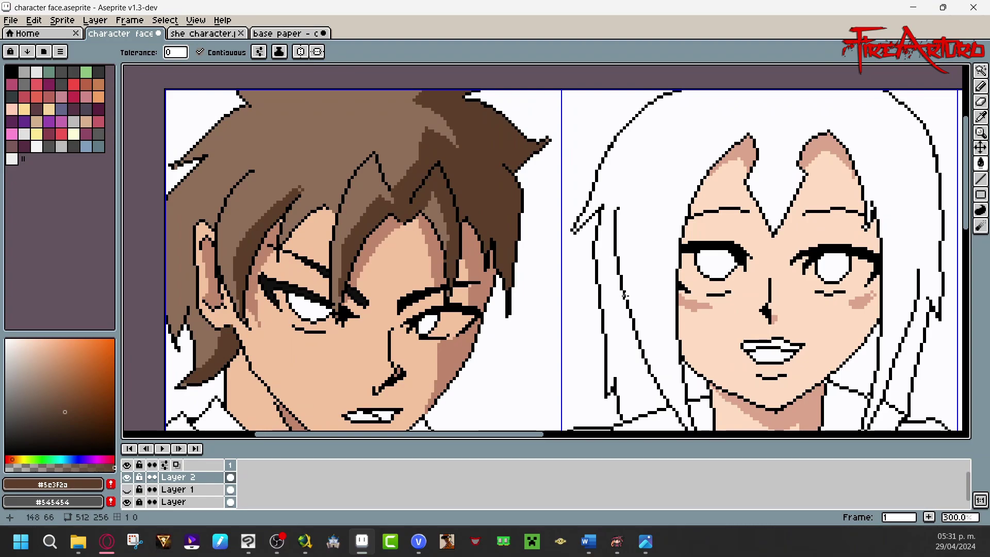
Step: Pick a light hair tone (hue 24, saturation 31, value 80) and outline highlights on the first character's crown and side lock
click(206, 34)
click(284, 33)
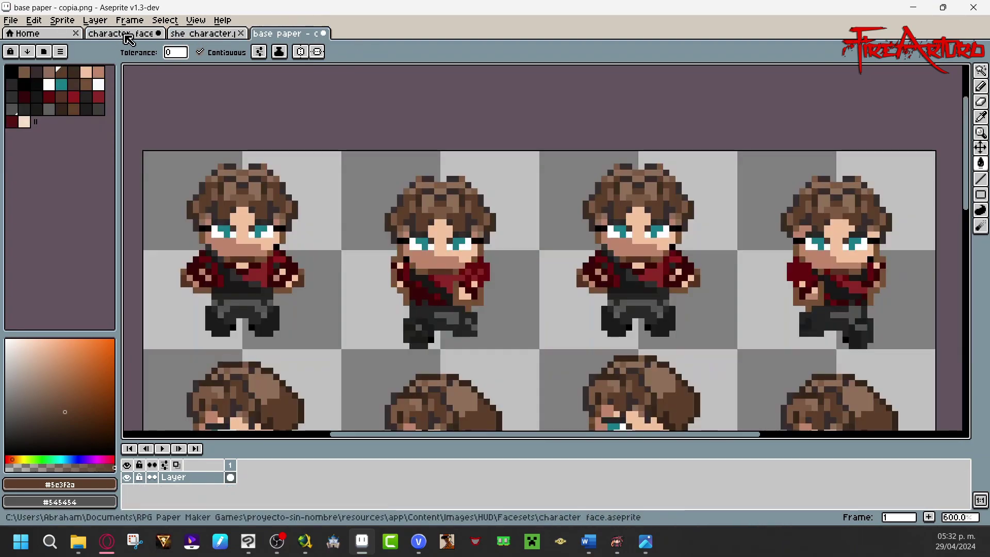
click(121, 34)
click(44, 357)
key(b)
mouse_move(169, 228)
mouse_down()
mouse_move(243, 141)
mouse_move(295, 109)
mouse_up()
drag(257, 187, 236, 200)
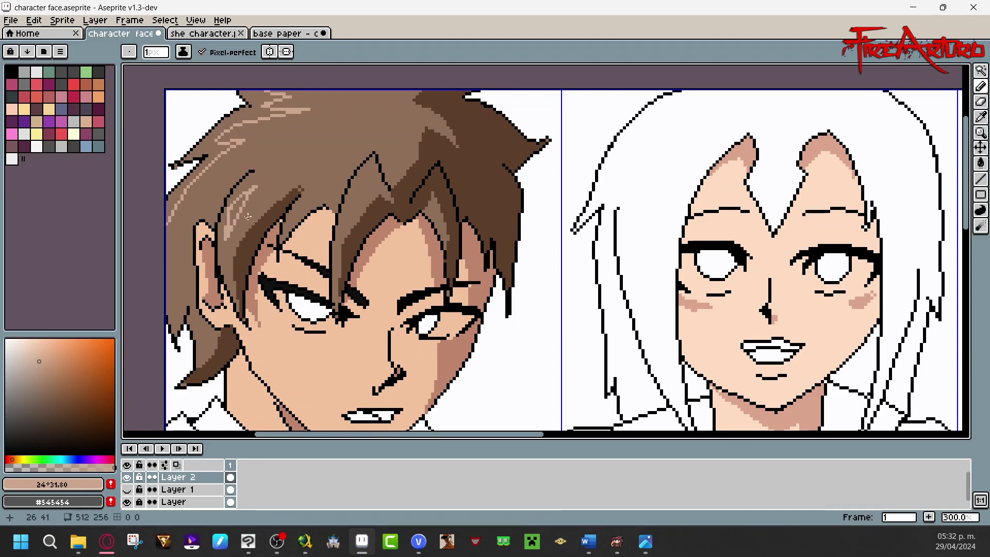
Step: Fill the hair highlights, add a thin highlight streak to the central fringe lock and save
key(g)
click(234, 140)
key(b)
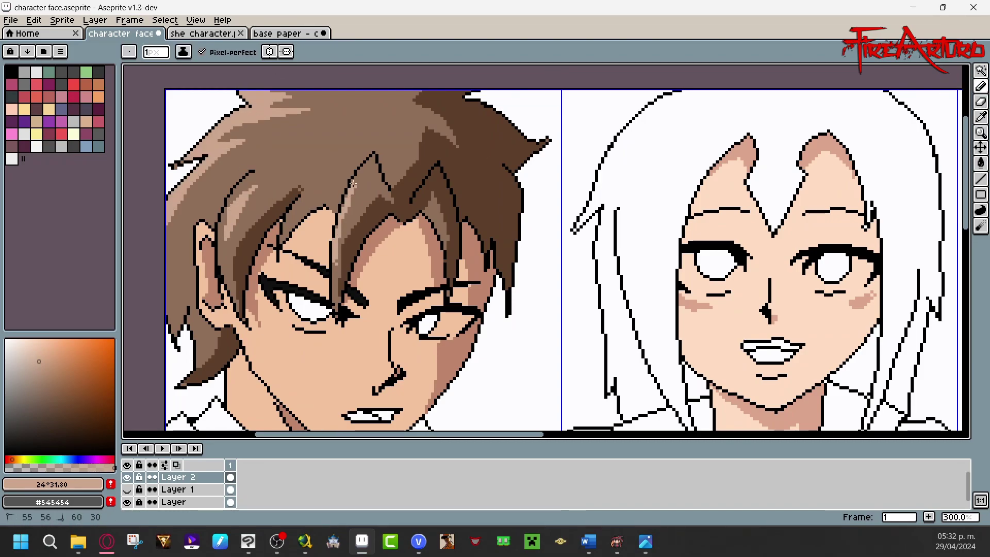
key(v)
key(ctrl+s)
Step: Sample the shirt red #8d2727 from base paper - copia.png and return to the character face sprite
scroll(382, 158, down, 2)
click(223, 34)
click(279, 33)
key(b)
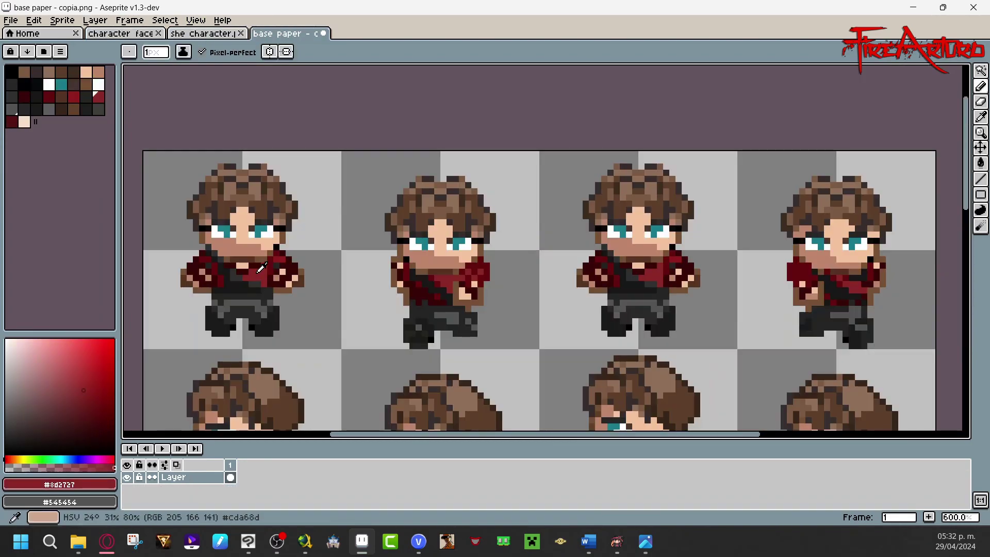
click(125, 34)
Step: Close the bottom edges of the first character's shirt with lines, fill the collar and shoulder in #8d2727 and save
click(980, 179)
drag(452, 376, 561, 376)
drag(242, 375, 310, 376)
click(980, 163)
click(524, 354)
click(429, 344)
click(248, 351)
key(ctrl+s)
Step: Sample dark grey #303030 from base paper - copia.png, close the dark shoulder garment's bottom edge, fill it and save
click(287, 33)
alt+click(235, 315)
click(125, 33)
click(201, 346)
key(ctrl+z)
click(980, 179)
drag(238, 376, 166, 376)
click(980, 163)
click(201, 348)
click(169, 371)
key(ctrl+s)
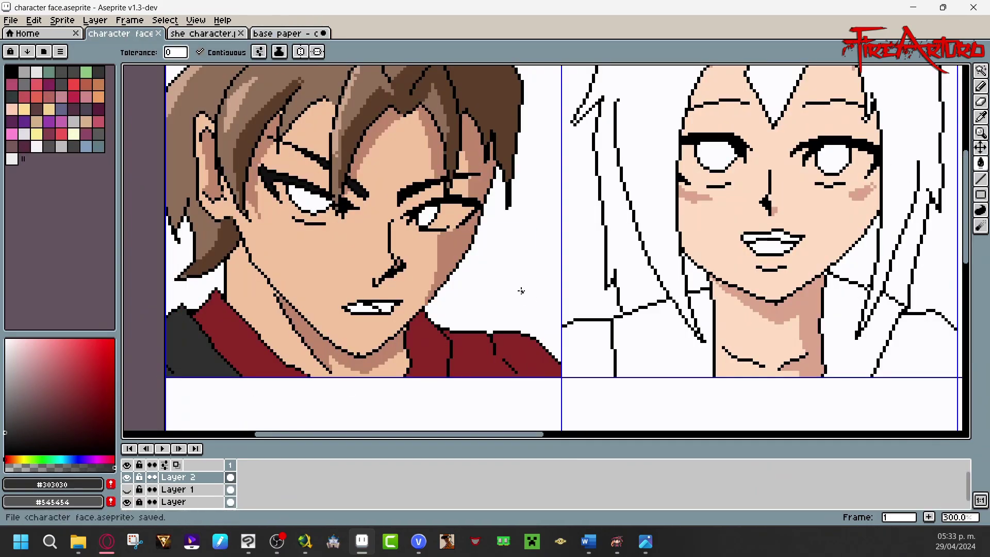
Step: Pick a dark red (hue 0, saturation 79, value 42) and outline the shadow folds on the first character's shirt
click(91, 405)
key(b)
drag(461, 368, 482, 365)
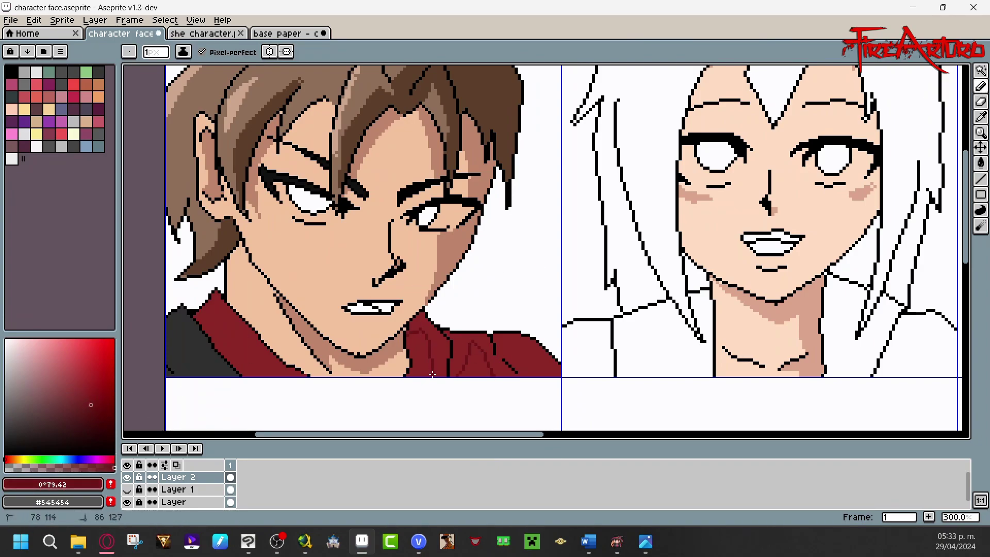
Step: Fill the outlined shirt shadows on the collar and shoulder in dark red, deepening the shoulder shadow with a darker red
click(980, 163)
click(508, 354)
click(434, 340)
click(94, 413)
click(503, 351)
alt+click(178, 335)
click(5, 442)
click(980, 86)
click(980, 163)
click(192, 347)
key(ctrl+z)
Step: Pick white (hue 0, saturation 0, value 100) and paint and fill the first character's eye whites
mouse_move(964, 171)
mouse_down()
mouse_move(964, 130)
mouse_move(965, 156)
mouse_up()
click(980, 86)
drag(7, 344, 3, 319)
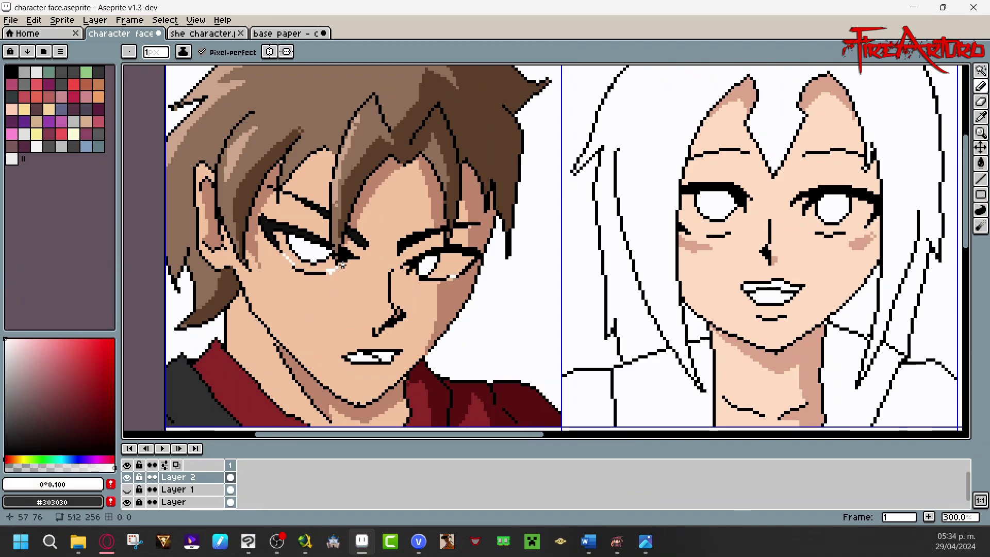
key(g)
click(314, 268)
Step: Fill both characters' open mouths in dark brown (hue 0, saturation 42, value 27) and the first character's tongue in pink
click(52, 423)
click(382, 356)
click(772, 295)
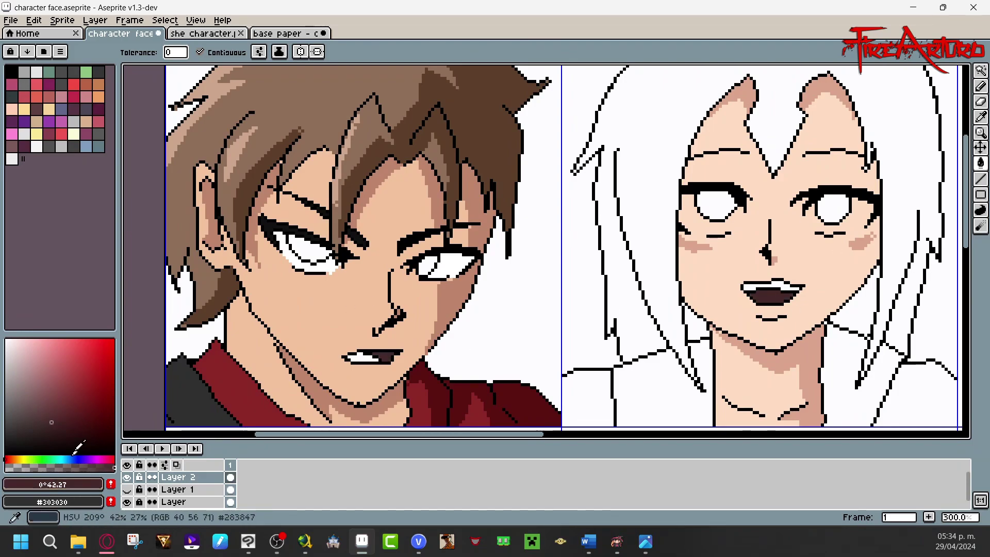
click(46, 364)
Step: Pick white again, outline and fill the second character's eye whites below both irises and save
click(6, 339)
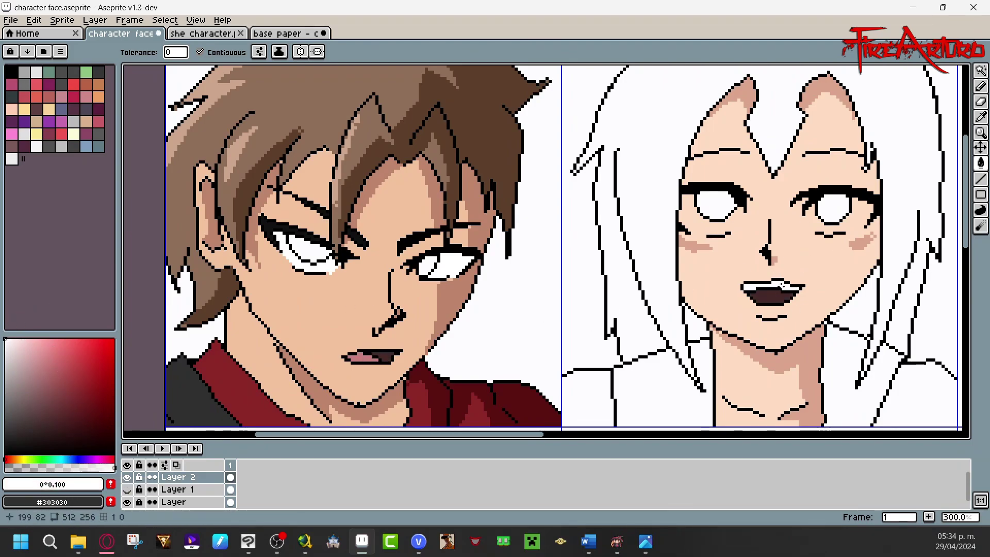
click(981, 86)
drag(848, 233, 868, 229)
mouse_move(731, 229)
mouse_down()
mouse_move(747, 219)
mouse_move(814, 231)
mouse_up()
click(695, 232)
click(981, 164)
click(981, 86)
click(981, 163)
click(847, 211)
key(ctrl+s)
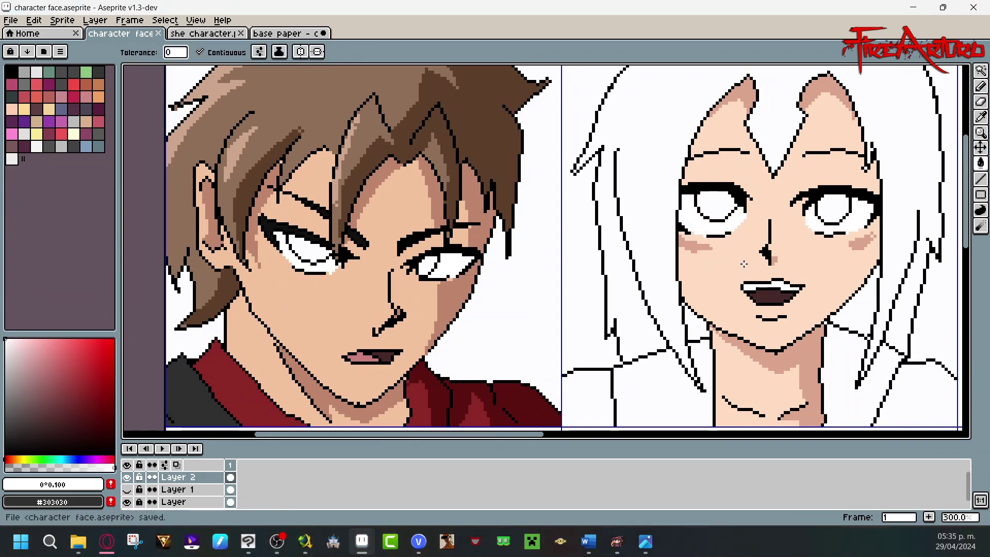
Step: Sample teal #197e8b from the eyes in the base paper - copia sprite and fill both of the first character's irises
click(279, 35)
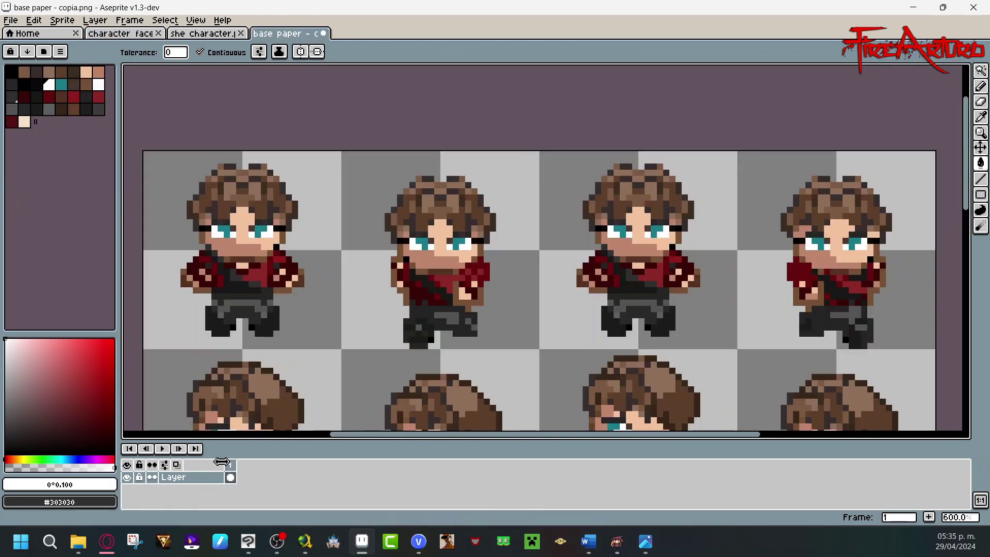
click(135, 33)
click(310, 249)
click(427, 265)
Step: Paint small white highlights with the Pencil on the edges of the first character's teal irises
click(980, 87)
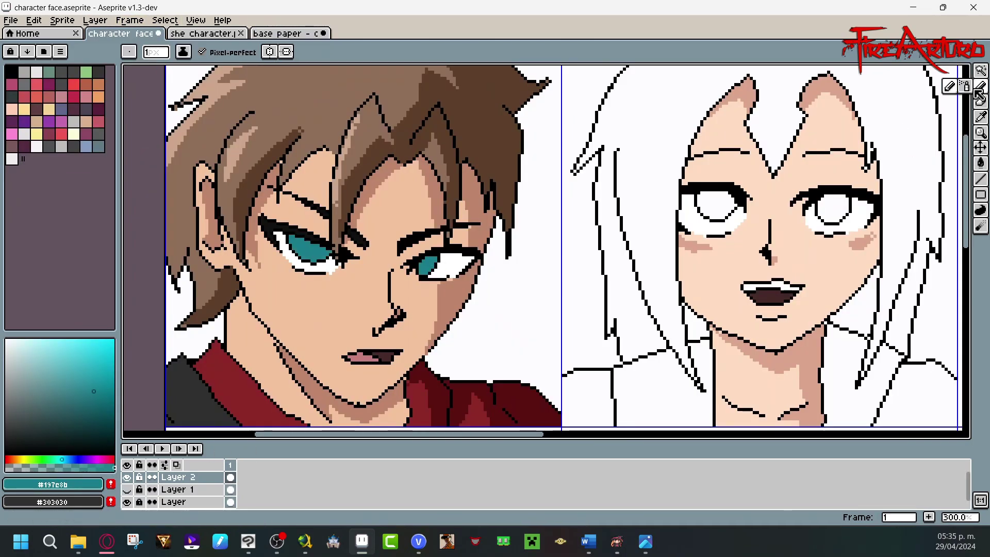
click(5, 339)
mouse_move(5, 336)
mouse_down()
mouse_move(114, 339)
mouse_move(6, 317)
mouse_up()
drag(329, 260, 322, 252)
drag(438, 261, 432, 265)
Step: Shade the first character's upper irises in dark teal (hue 186, saturation 82) and paint the pupils black
click(95, 408)
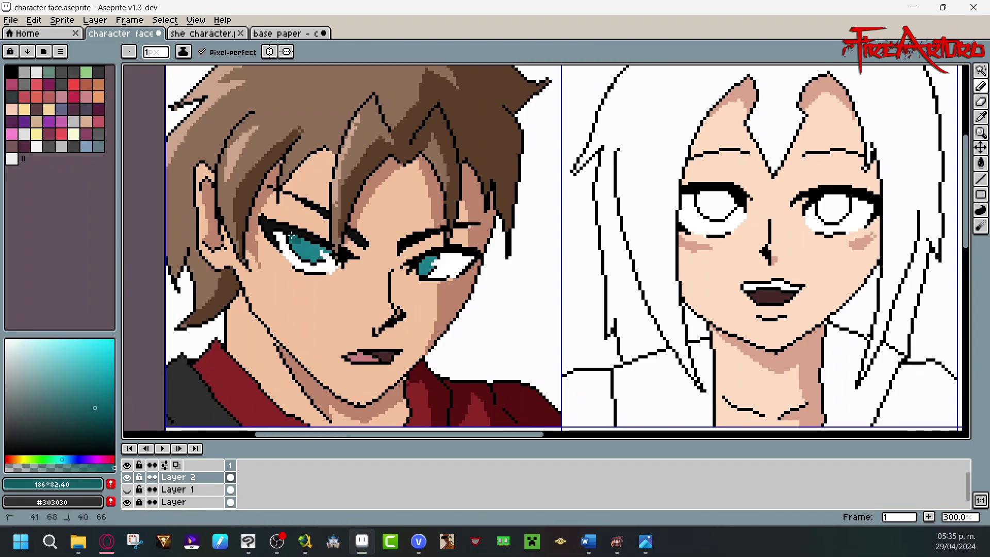
click(95, 416)
click(5, 455)
click(307, 245)
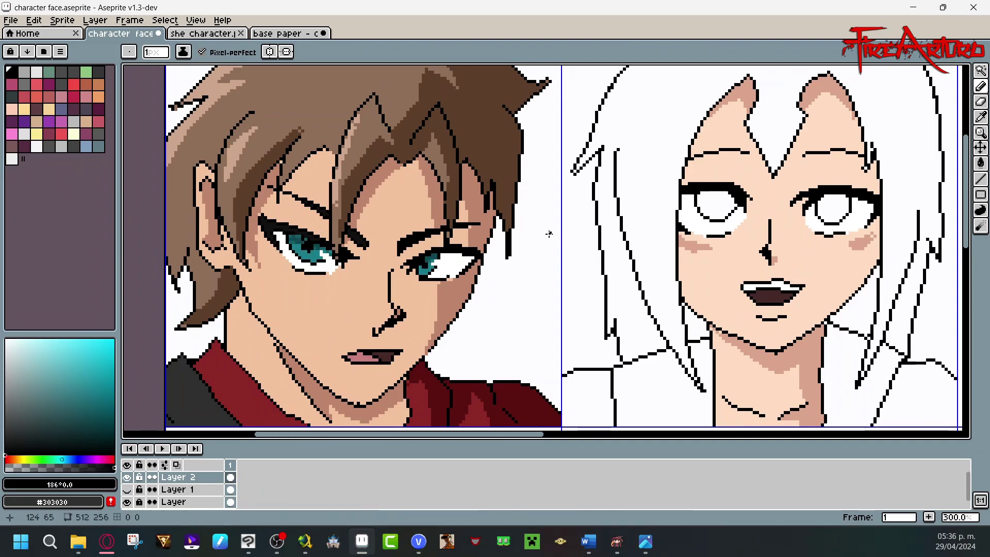
Step: Sample pale yellow #fffca3 from the eye in she character.png and fill both of the second character's irises
click(203, 33)
drag(959, 517, 928, 502)
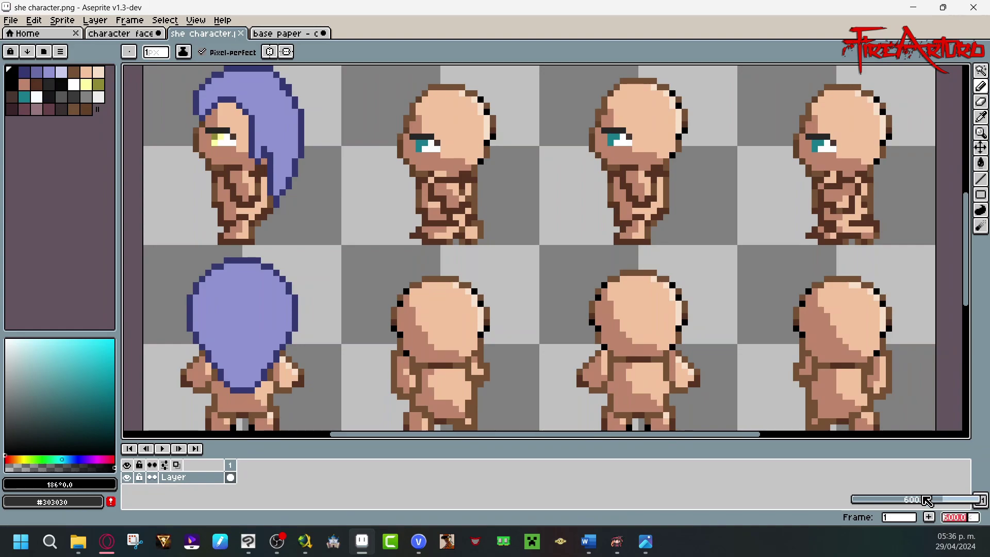
alt+click(221, 138)
click(126, 34)
click(980, 163)
click(840, 208)
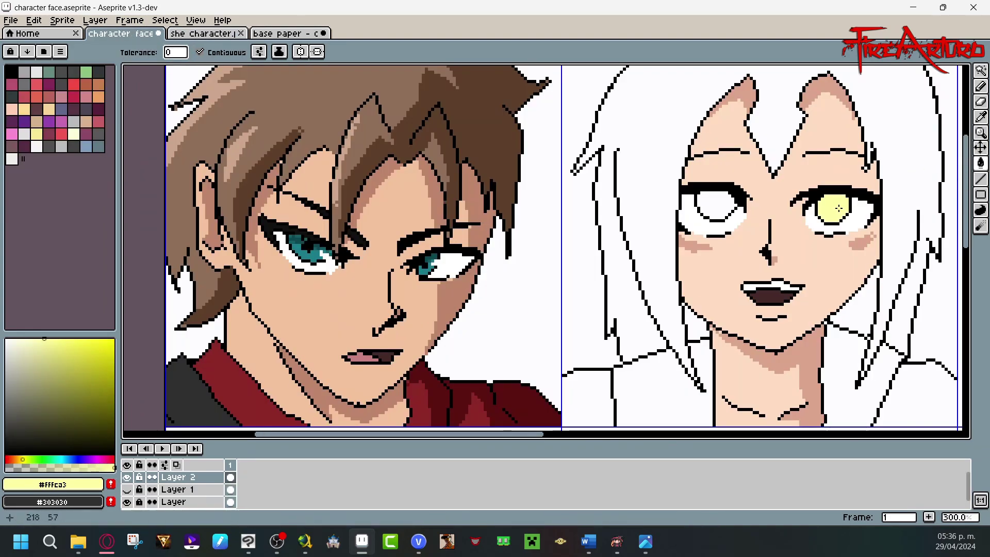
click(717, 206)
Step: Outline and fill the upper half of both yellow irises in olive (hue 58, saturation 50, value 61)
click(980, 86)
drag(56, 361, 60, 383)
drag(729, 201, 734, 205)
drag(819, 205, 847, 205)
click(980, 163)
click(833, 200)
click(717, 196)
Step: Toggle the white background layer's visibility to inspect the coloured portraits
key(b)
double_click(128, 503)
click(128, 502)
click(128, 503)
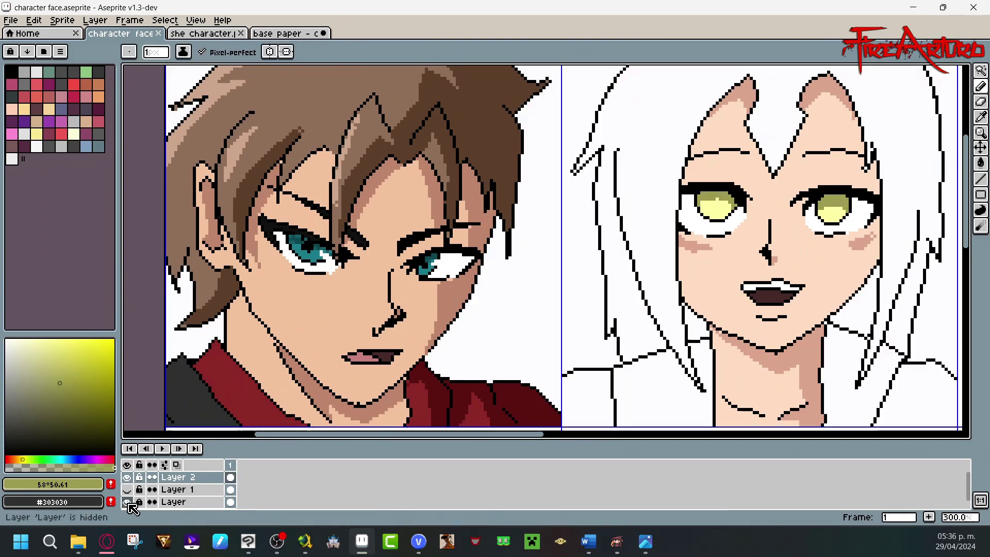
Step: Sample lavender #8e92d1 from the hair in she character.png, fill all sections of the second character's hair and save
click(982, 130)
key(ctrl+Tab)
click(238, 232)
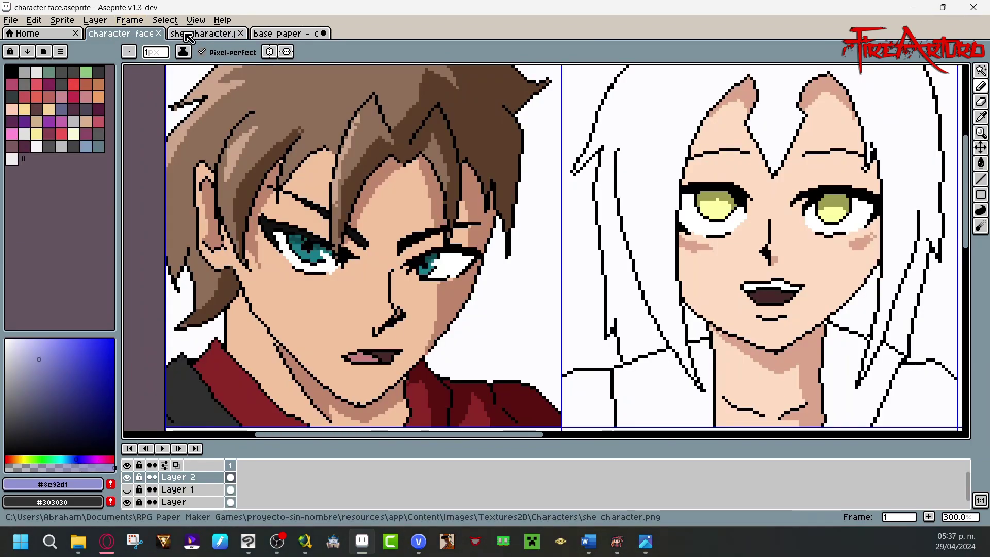
click(980, 163)
click(923, 192)
click(860, 303)
click(863, 373)
click(696, 380)
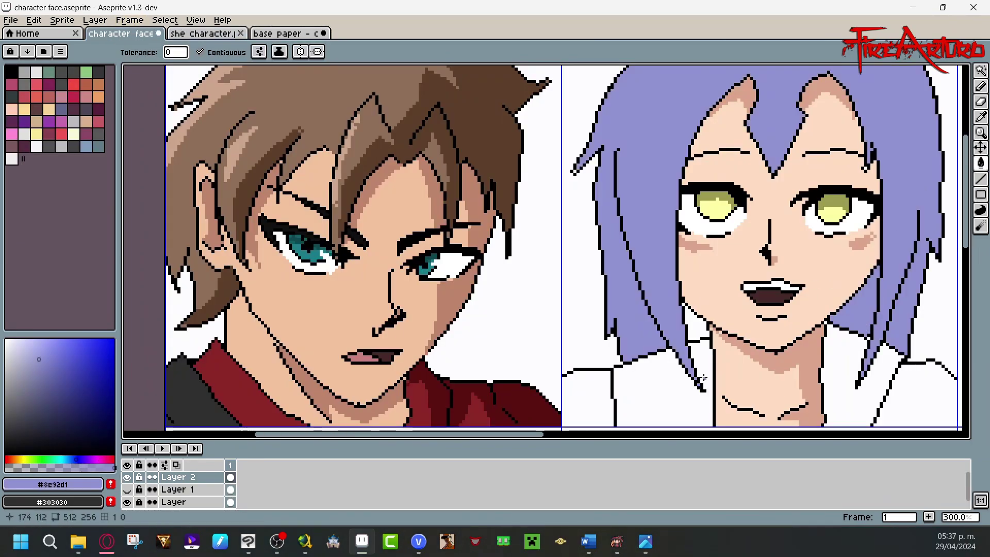
drag(966, 238, 968, 232)
key(ctrl+s)
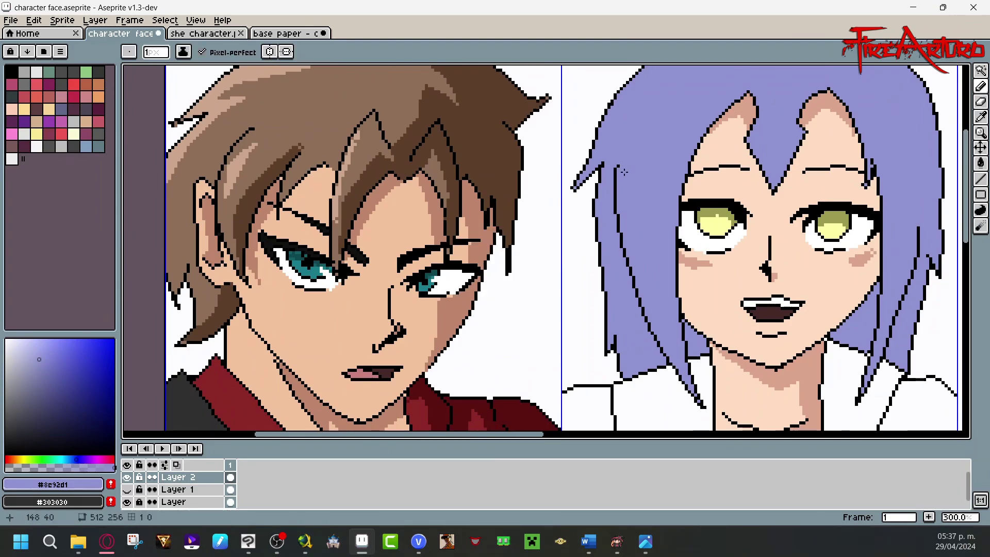
Step: Outline the shadow areas on the fringe and shaded side of the second character's hair in dark blue-violet
click(53, 387)
drag(611, 201, 651, 360)
key(ctrl+z)
drag(872, 113, 894, 289)
drag(967, 206, 968, 180)
key(ctrl+z)
drag(774, 266, 806, 147)
mouse_move(829, 170)
mouse_down()
mouse_move(900, 293)
mouse_move(881, 368)
mouse_up()
drag(967, 130, 967, 158)
Step: Fill the outlined hair shadows and the hair behind the second character's neck in dark blue-violet
click(981, 163)
click(921, 170)
click(696, 332)
click(851, 325)
click(949, 151)
key(ctrl+z)
Step: Recolour the lit areas of the second character's hair in lavender-blue (hue 226, saturation 32, value 81)
click(982, 87)
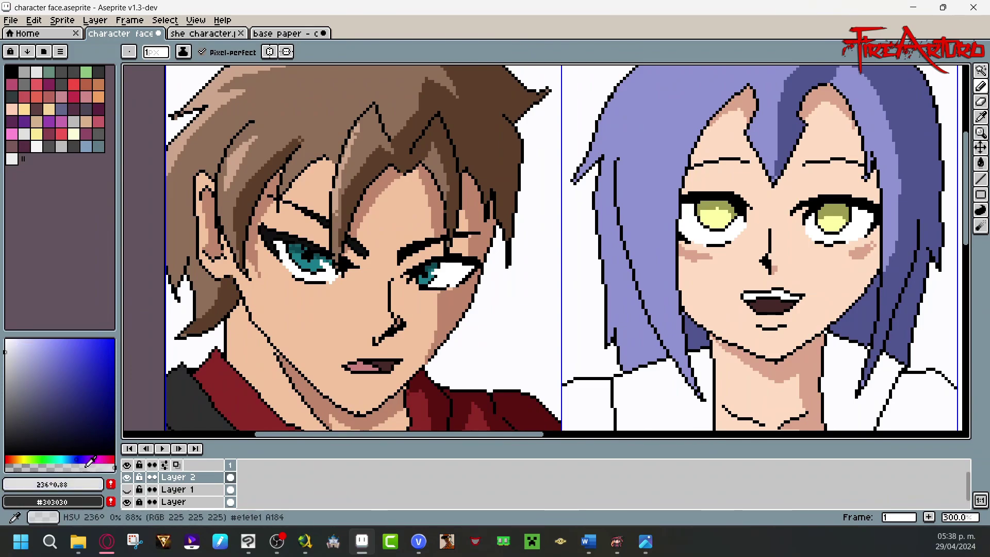
mouse_move(107, 540)
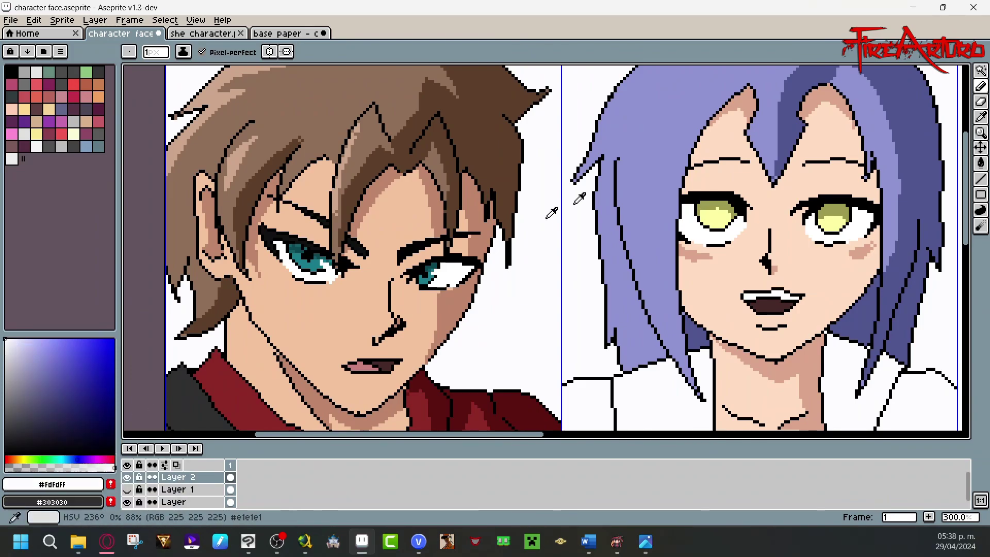
click(981, 164)
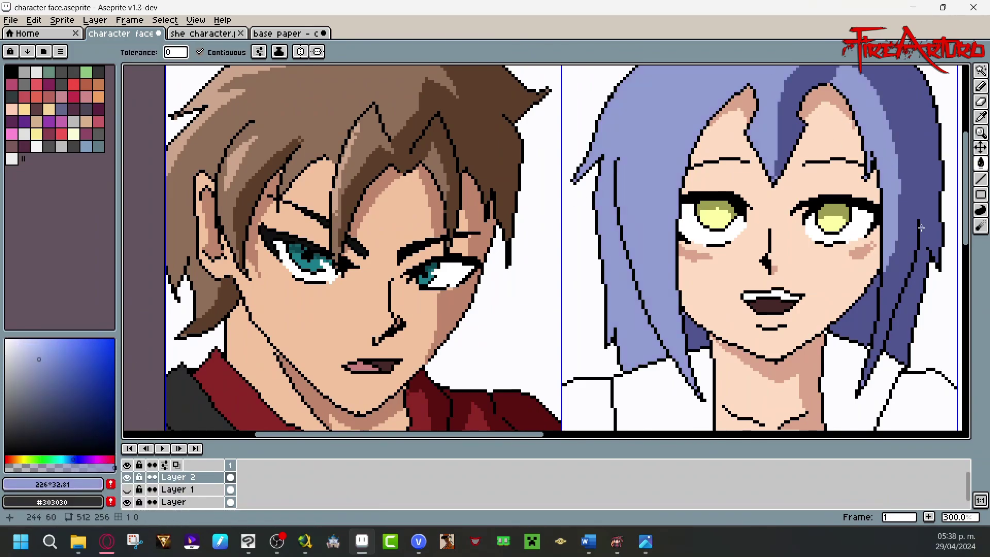
Step: Outline the highlights on the second character's fringe, crown and side lock in pale lavender (hue 226, saturation 10, value 91)
click(981, 86)
click(6, 341)
drag(2, 339, 17, 349)
drag(662, 338, 621, 158)
drag(967, 145, 969, 128)
drag(755, 119, 751, 184)
mouse_move(574, 229)
mouse_down()
mouse_move(708, 123)
mouse_move(709, 92)
mouse_up()
Step: Fill the outlined highlights on the fringe, side lock and crown of the hair with pale lavender
click(980, 163)
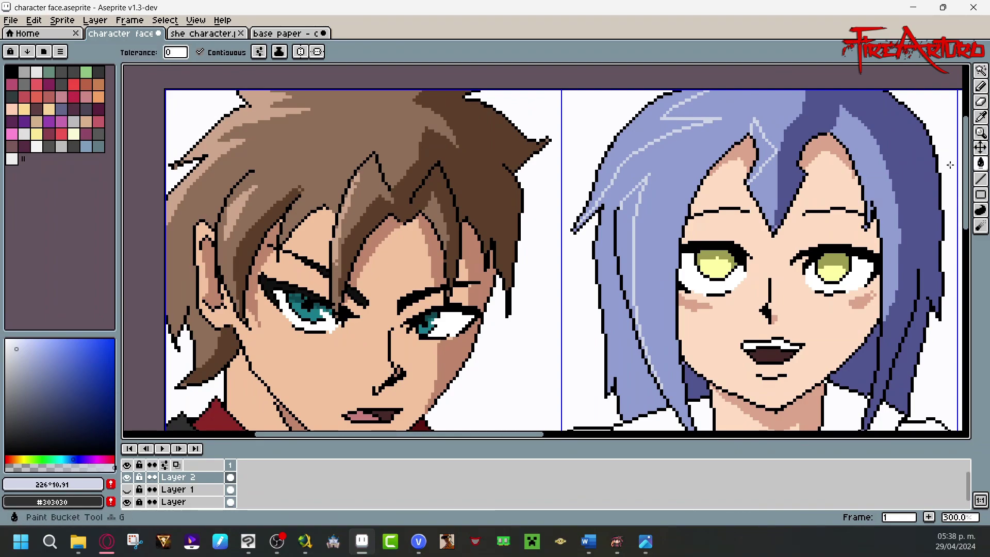
click(764, 152)
click(625, 239)
click(645, 123)
Step: Sample the jacket's grey #575757 from she character.png as the background colour
mouse_move(967, 192)
mouse_down()
mouse_move(959, 245)
mouse_move(965, 236)
mouse_up()
click(285, 33)
click(225, 32)
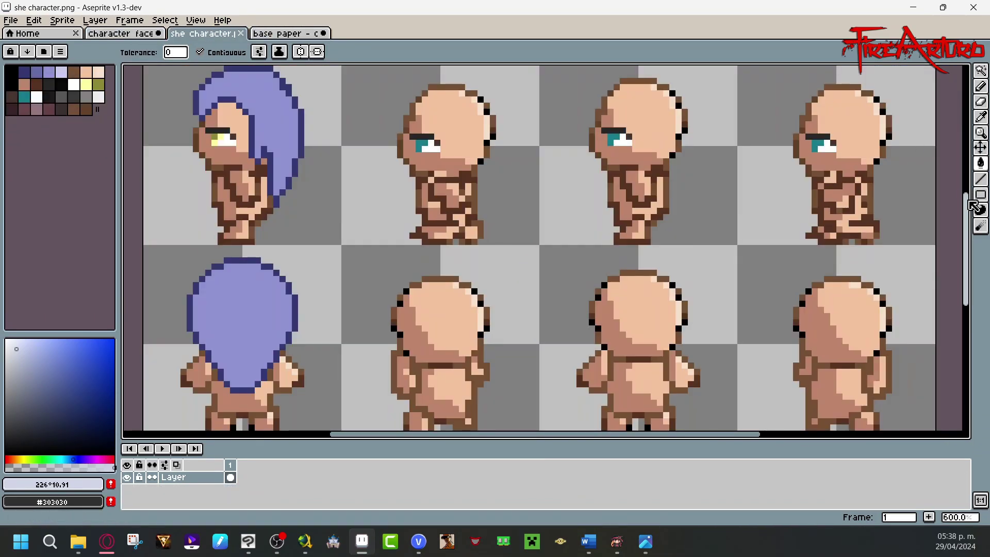
drag(585, 77, 613, 355)
alt+right_click(310, 266)
alt+right_click(333, 272)
click(133, 34)
click(980, 179)
key(ctrl+z)
Step: Close the base paper - copia sprite
click(289, 33)
click(324, 33)
click(495, 294)
Step: Sample jacket grey #575757 as the drawing colour and close the second character's jacket outline with lines along the cell border
alt+click(290, 253)
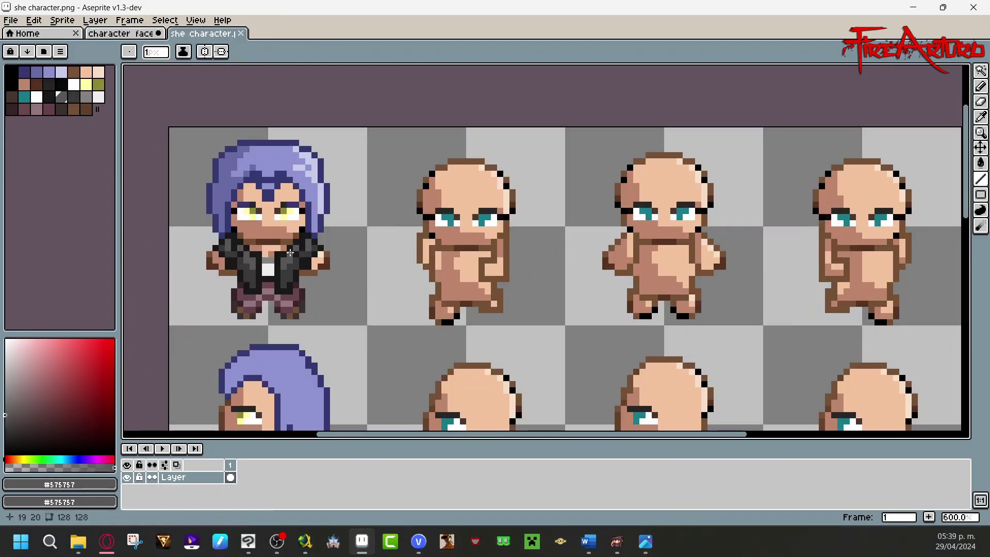
key(ctrl+shift+Tab)
drag(826, 355, 956, 354)
drag(956, 355, 957, 311)
Step: Fill the collar, chest and both shoulders of the second character's jacket in grey #575757 and save
click(981, 163)
click(914, 323)
click(886, 299)
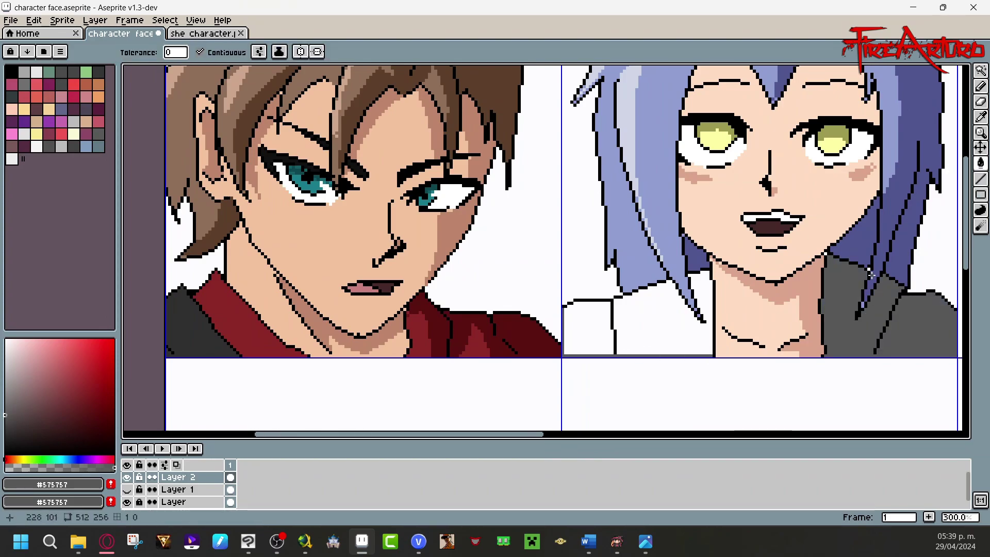
click(666, 320)
click(588, 331)
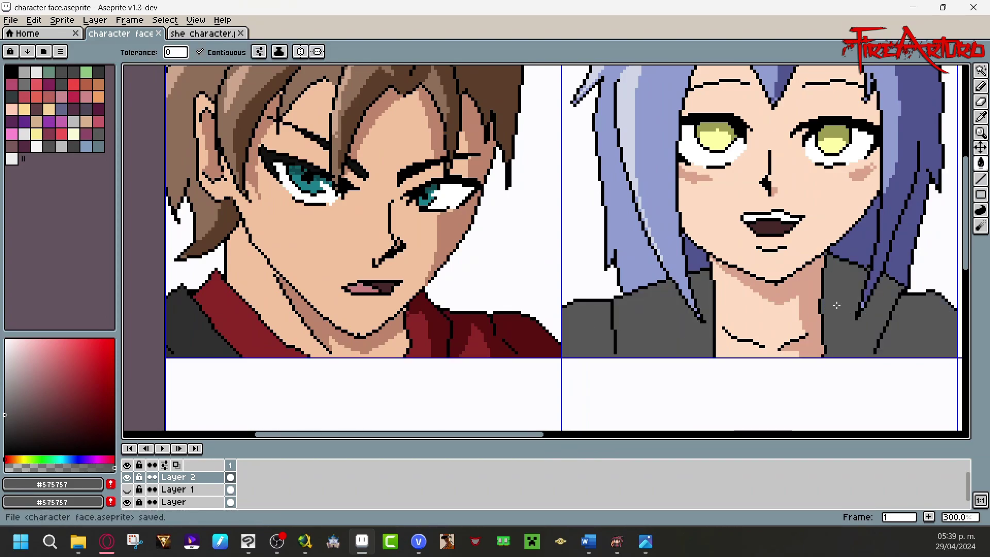
Step: Outline and fill the jacket's collar and shoulder shadows in dark grey (value 18), erasing the stray pixel beneath the collar
drag(897, 205, 798, 265)
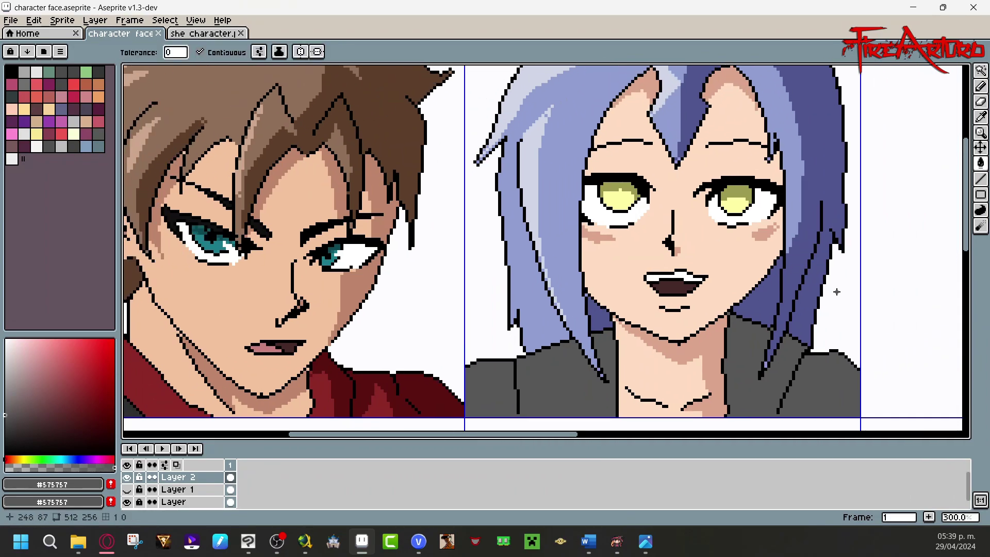
drag(13, 423, 5, 432)
click(981, 86)
mouse_move(732, 315)
mouse_down()
mouse_move(753, 359)
mouse_move(741, 419)
mouse_up()
drag(808, 359, 816, 417)
click(981, 163)
click(837, 387)
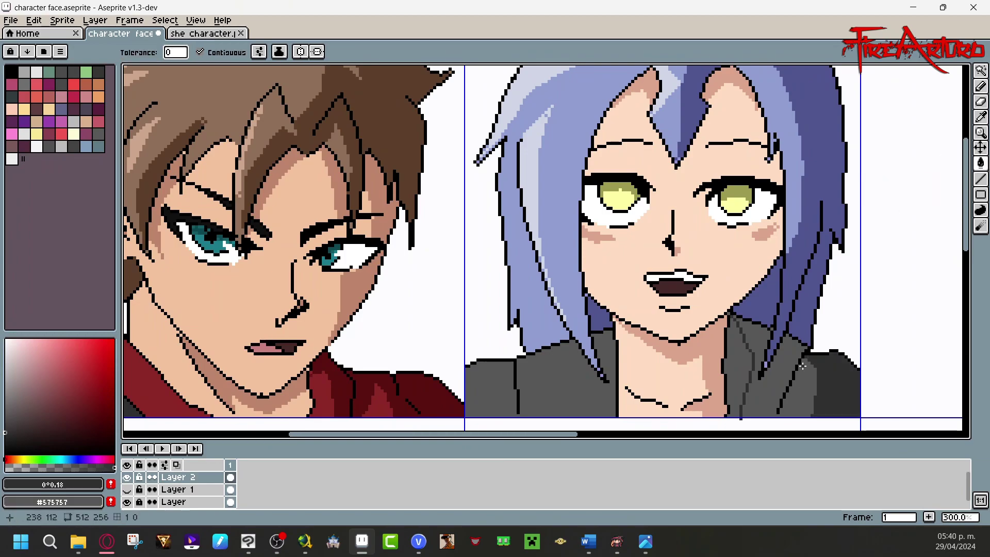
click(790, 384)
click(980, 102)
click(742, 419)
Step: Paint light grey highlights (hue 0, saturation 0, value 75) on the lit shoulder of the jacket and save
drag(15, 367, 5, 339)
click(981, 86)
key(ctrl+s)
drag(16, 378, 5, 367)
mouse_move(527, 362)
mouse_down()
mouse_move(550, 354)
mouse_move(472, 407)
mouse_up()
key(ctrl+z)
key(ctrl+s)
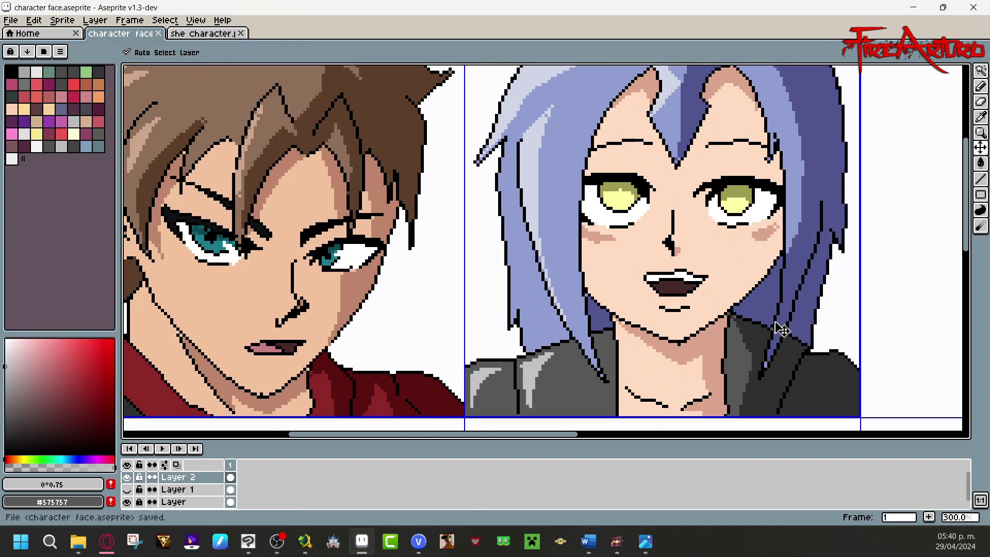
Step: Hide the white background layer, select Layer 1, view both portraits at 200% and save
scroll(948, 232, up, 3)
click(127, 502)
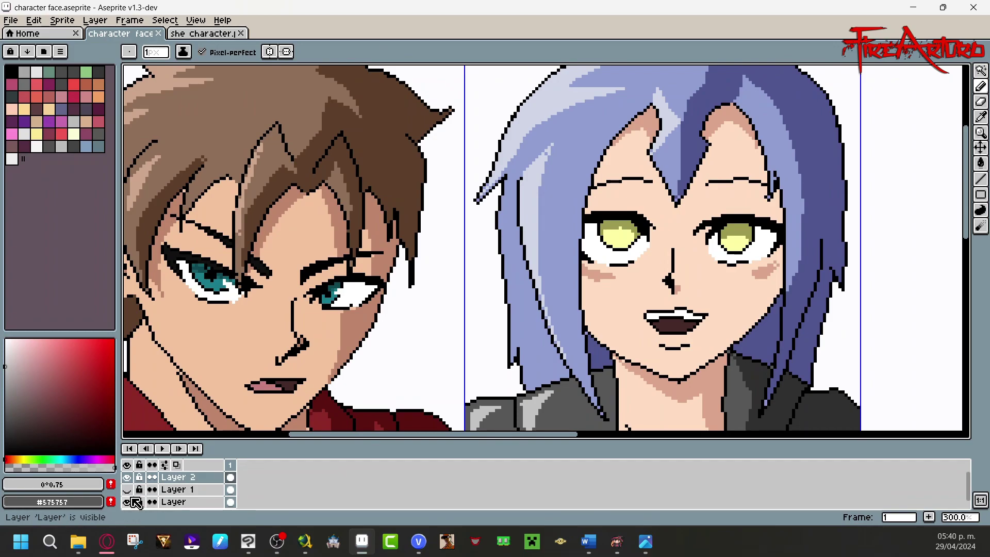
click(196, 490)
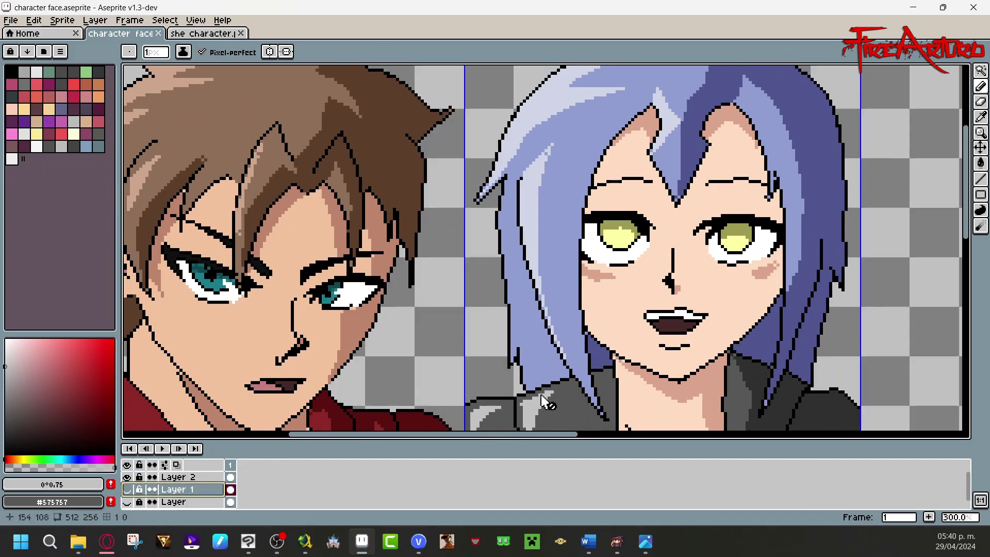
drag(526, 438, 500, 436)
click(958, 517)
drag(929, 504, 926, 506)
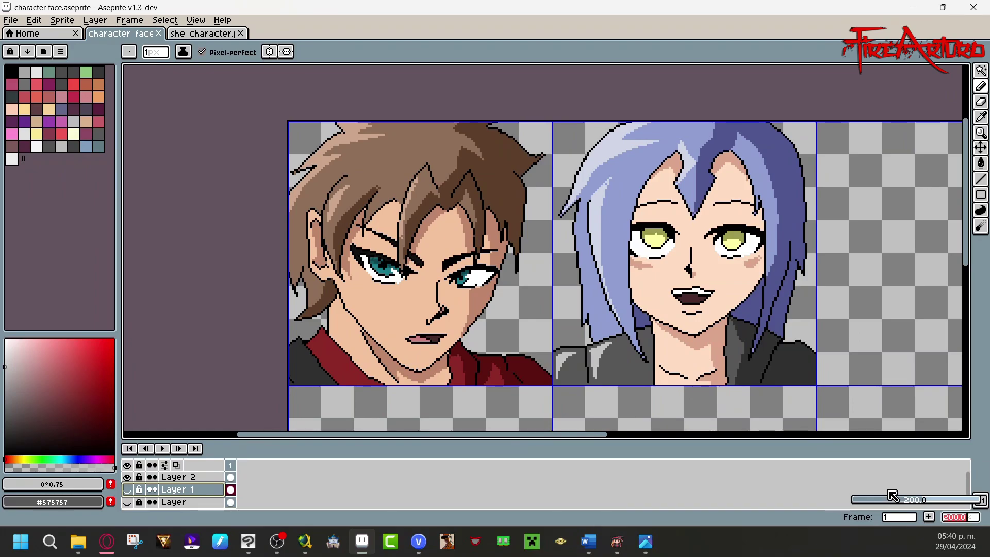
key(ctrl+s)
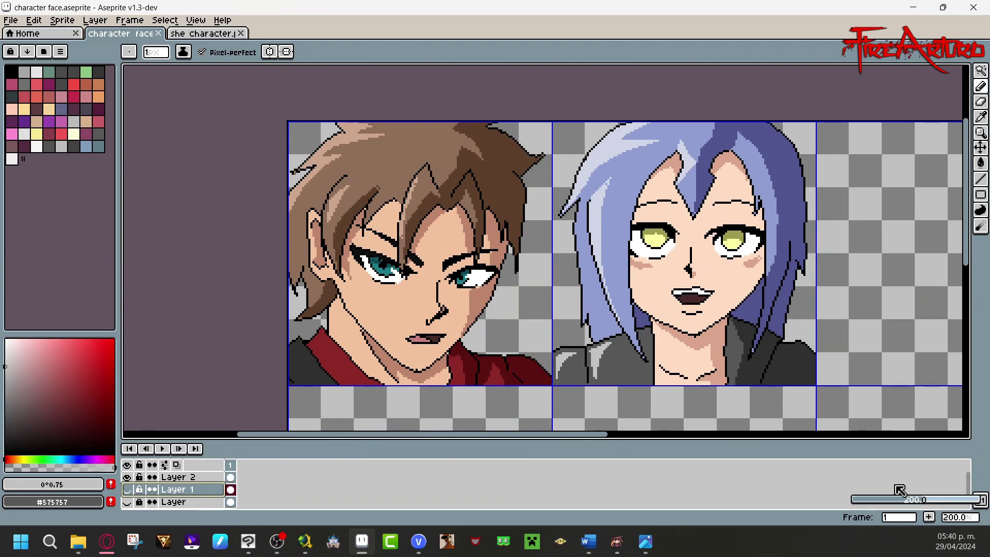
Step: Export the visible layers as character face.png at 100% size
click(12, 21)
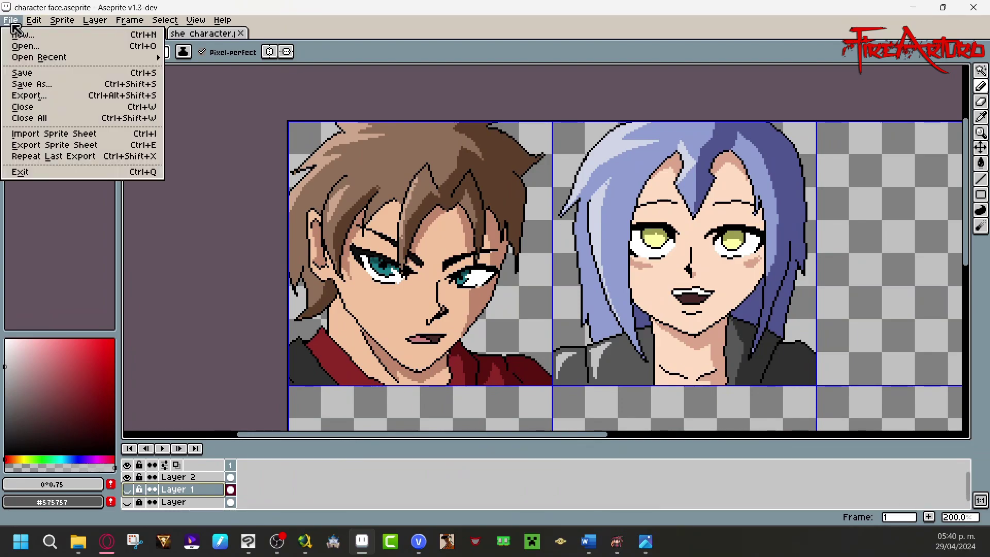
click(96, 98)
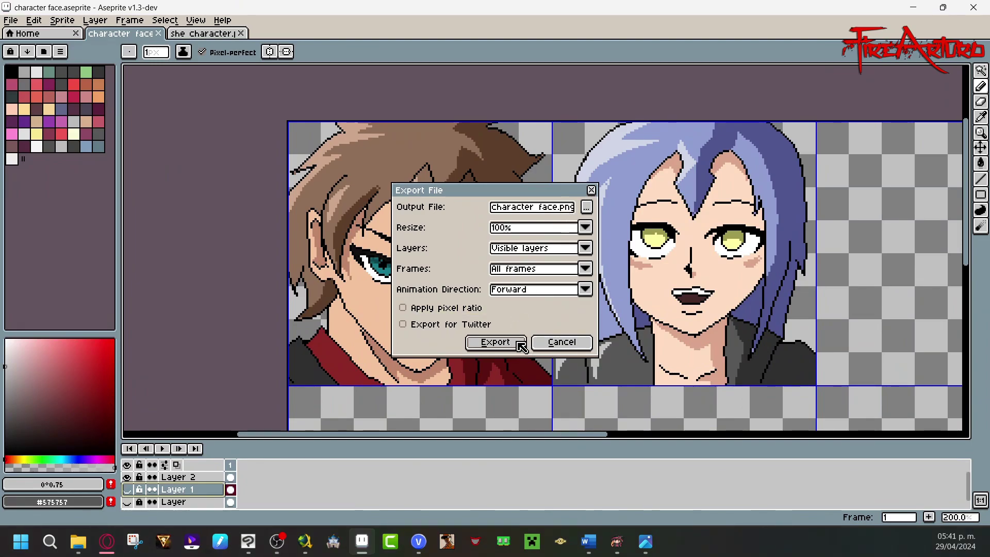
click(496, 342)
click(479, 315)
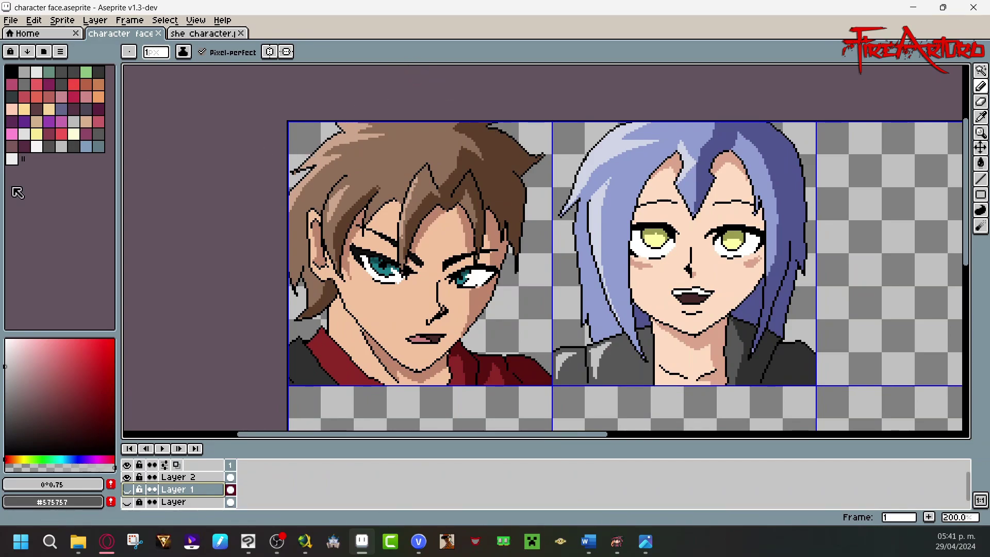
Step: Switch to RPG Paper Maker, refresh the available Facesets, add character face.png to the project's list and accept
key(alt+Tab)
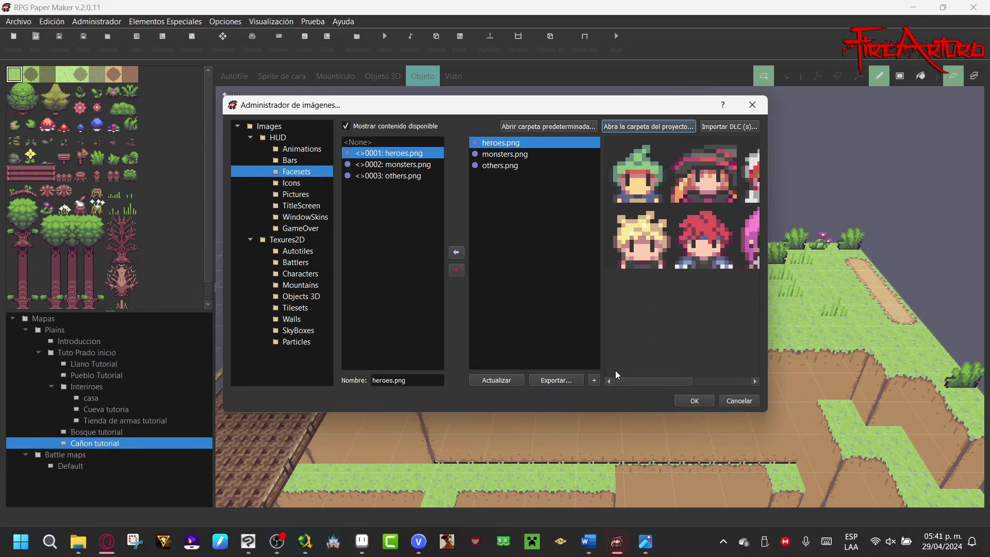
click(512, 380)
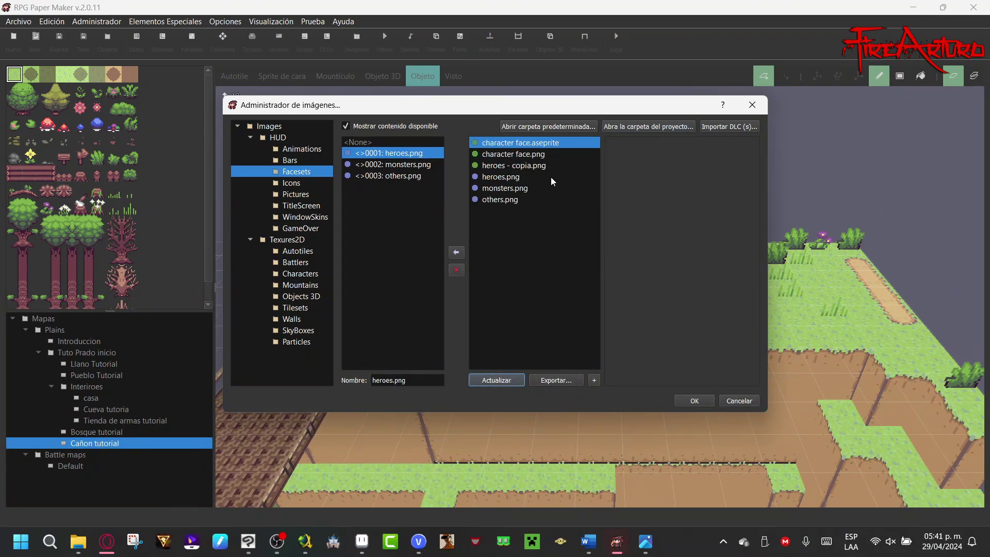
click(548, 154)
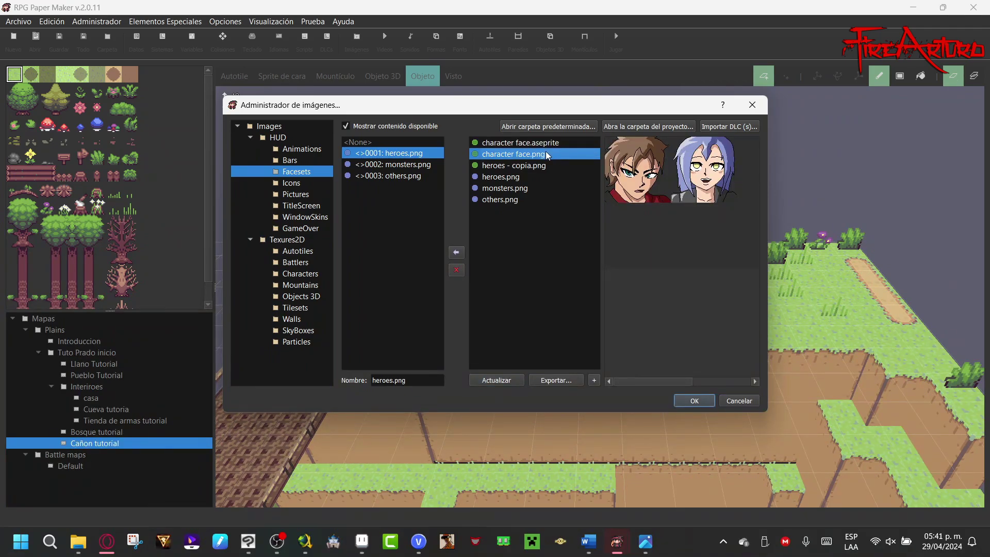
click(456, 254)
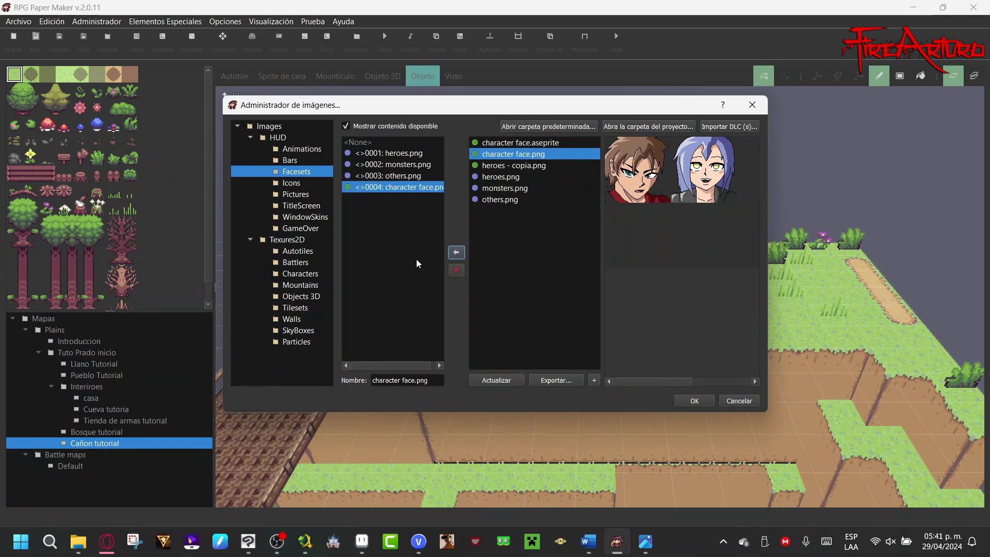
click(695, 401)
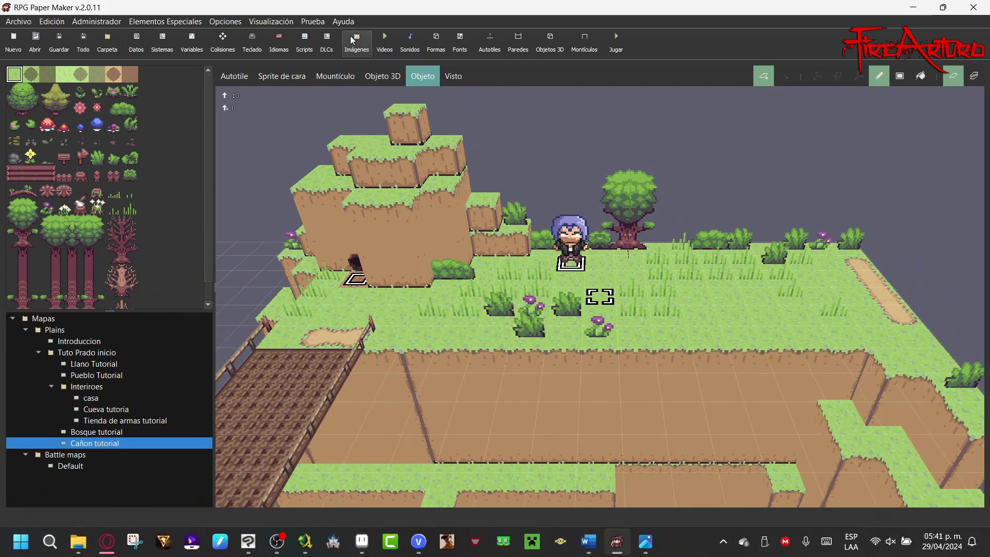
Step: In the purple-haired character's map object, assign the purple-haired portrait from character face.png as the faceset of the "Hola a todos" message
click(223, 39)
click(645, 414)
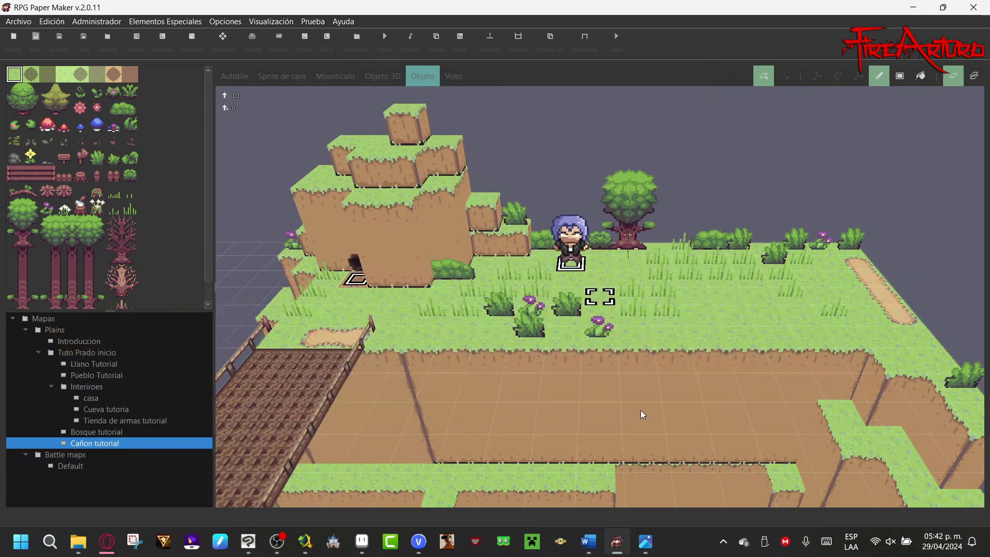
double_click(574, 265)
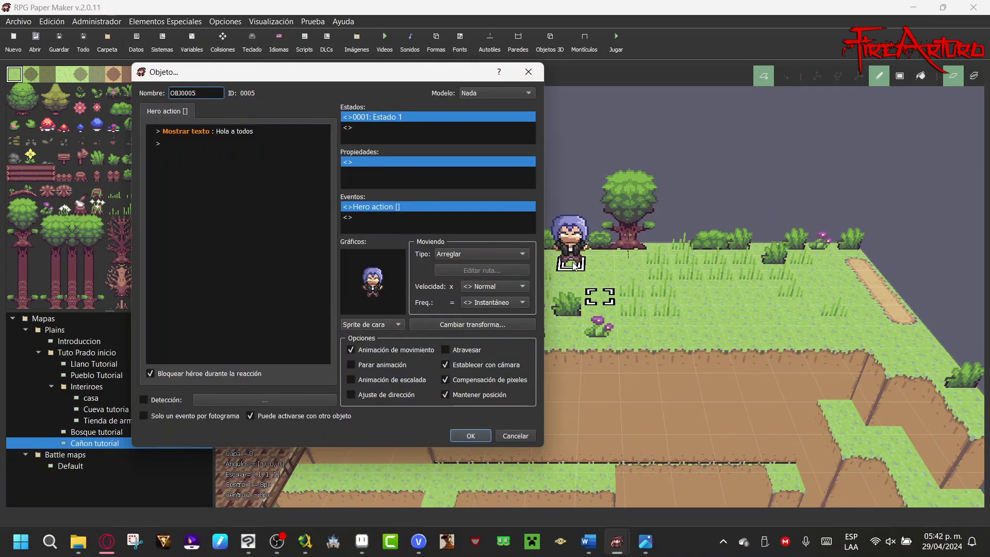
click(292, 132)
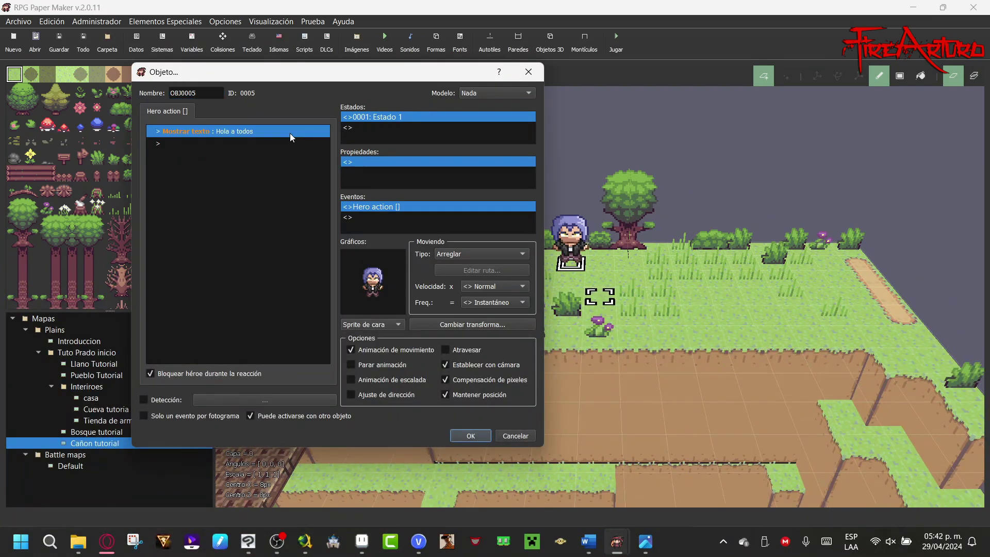
double_click(292, 134)
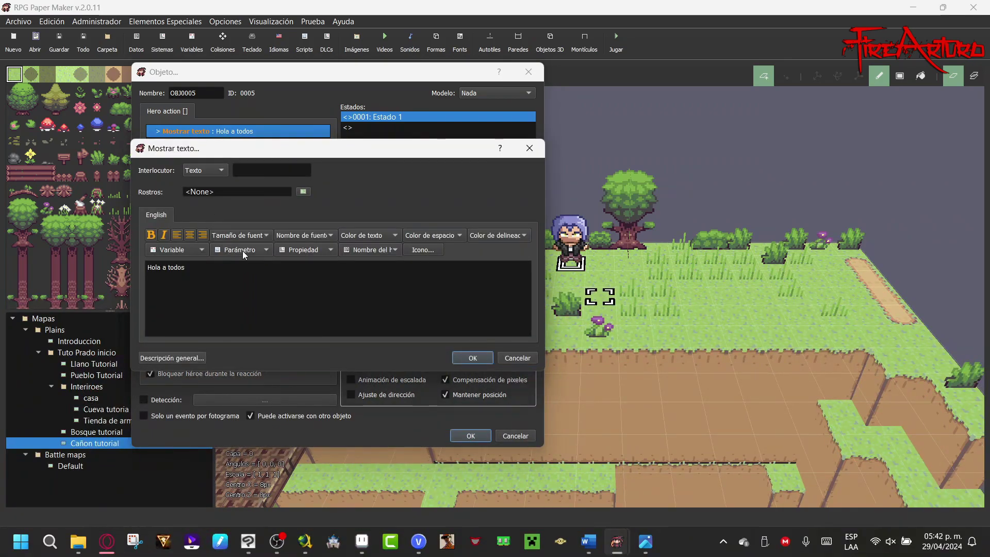
click(303, 191)
click(500, 163)
click(657, 172)
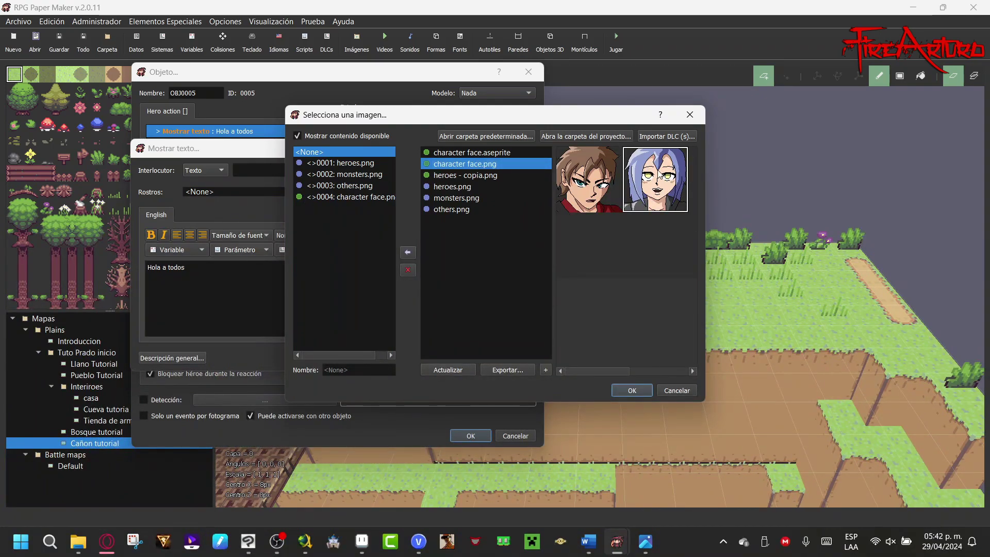
click(645, 391)
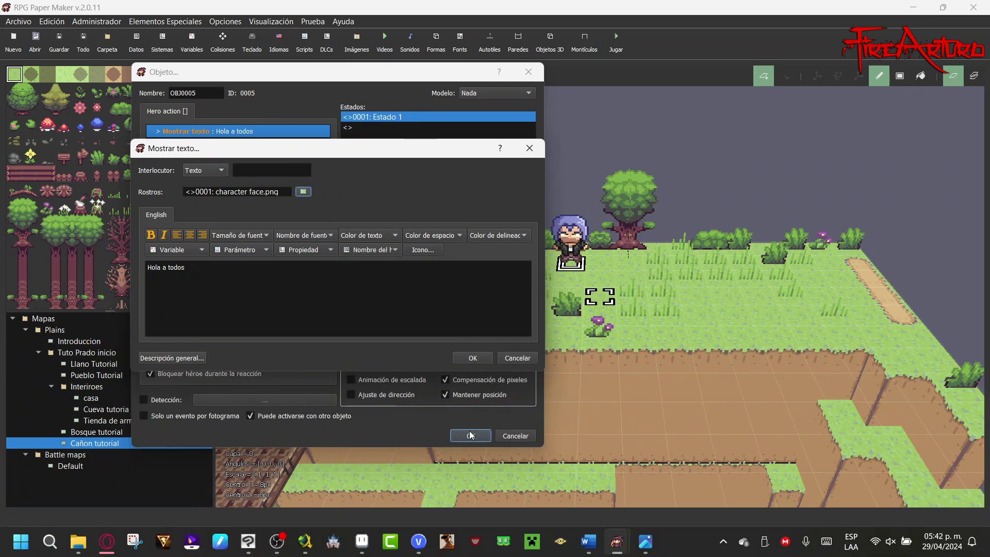
click(472, 358)
Step: Duplicate the "Hola a todos" message in the object's event and shorten the copy's text to "Hola"
key(ctrl+v)
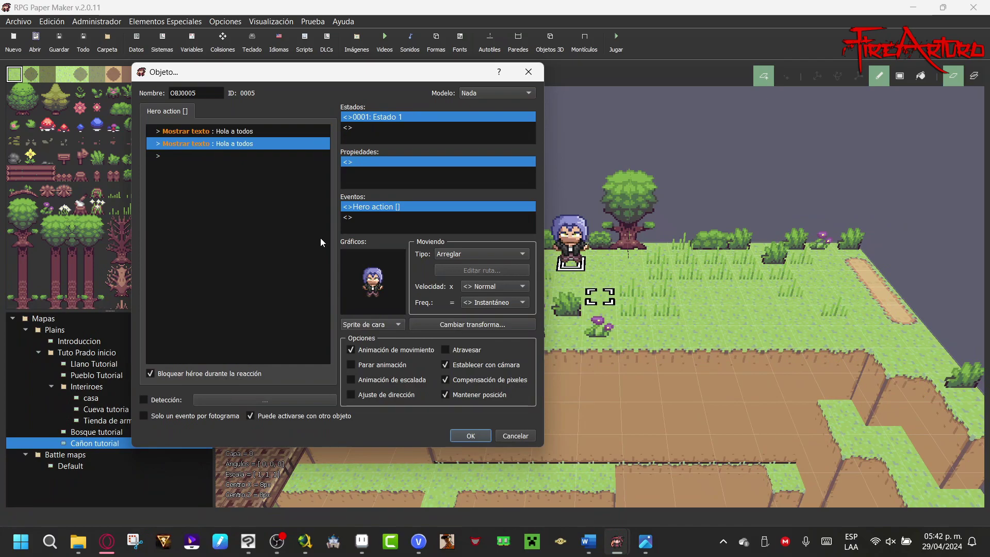
double_click(288, 146)
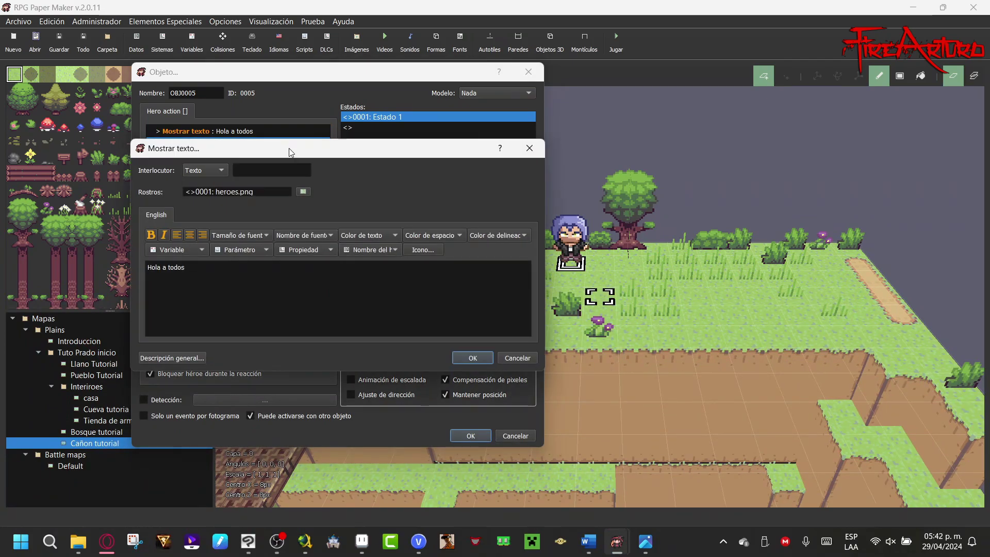
key(BackSpace)
key(BackSpace)
key(BackSpace)
key(BackSpace)
key(BackSpace)
Step: Set the "Hola" message's faceset to the brown-haired portrait from 0004: character face.png, accept the object and launch a playtest
click(303, 191)
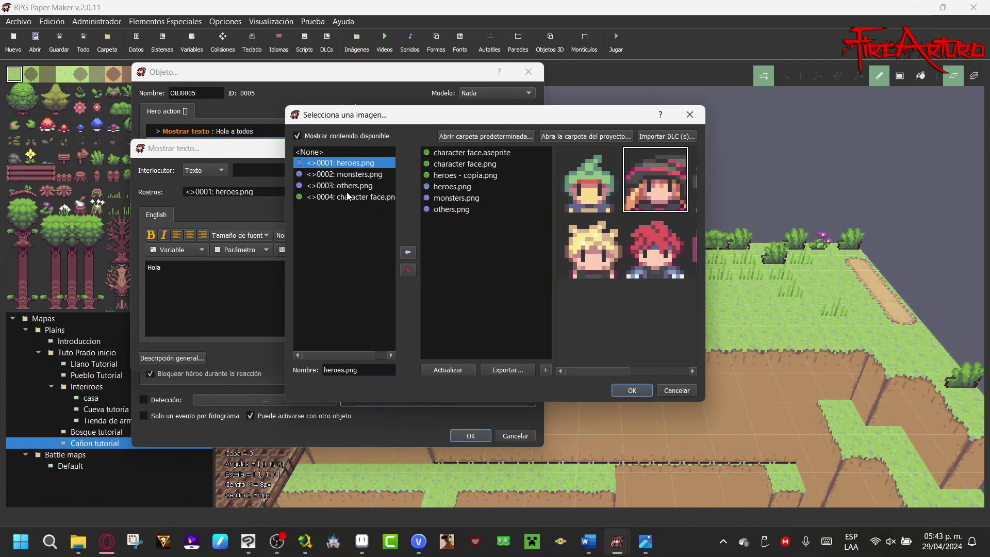
click(349, 198)
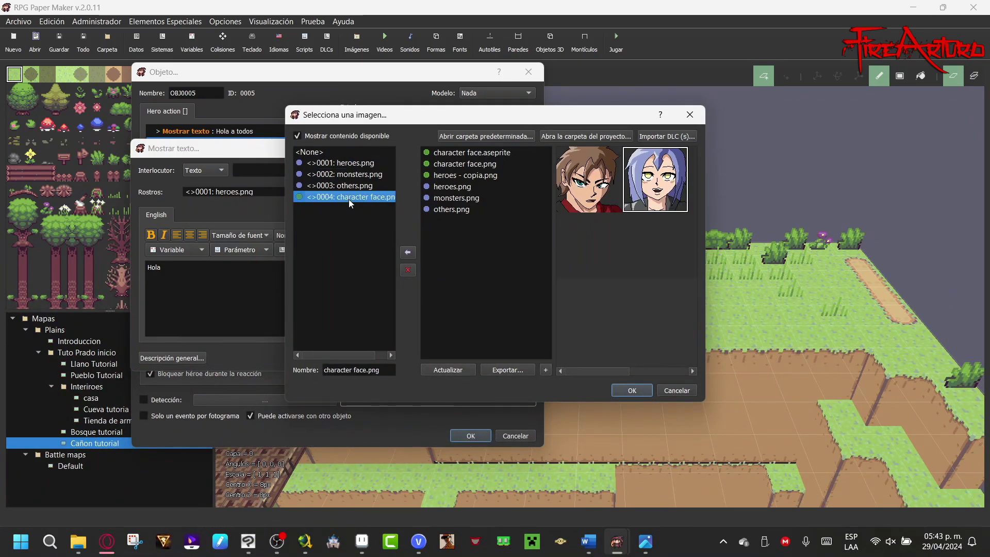
click(586, 169)
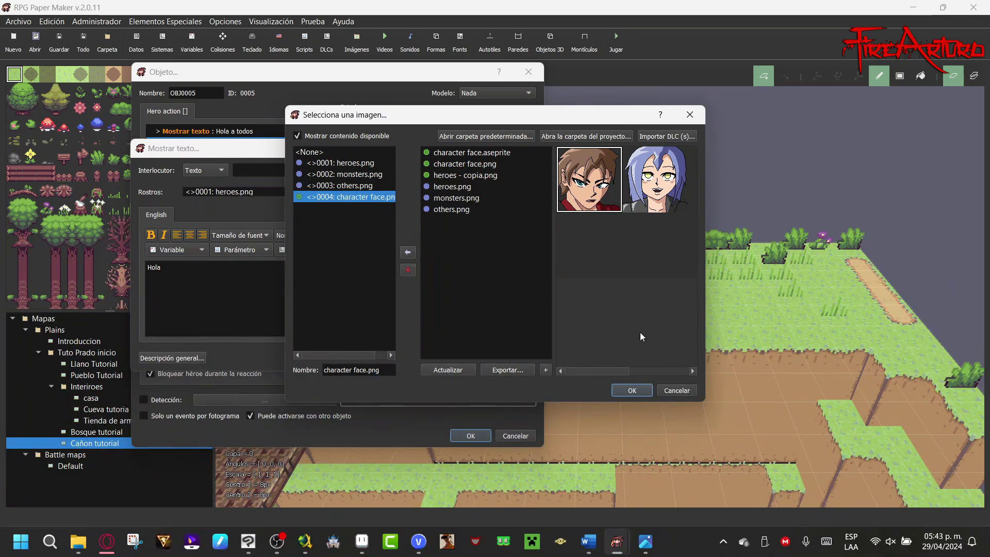
click(633, 390)
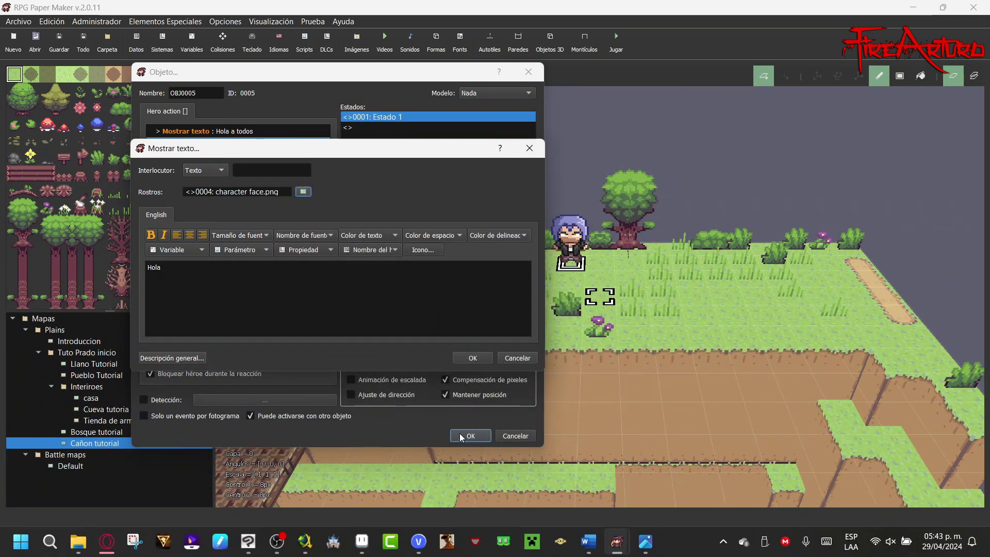
click(466, 358)
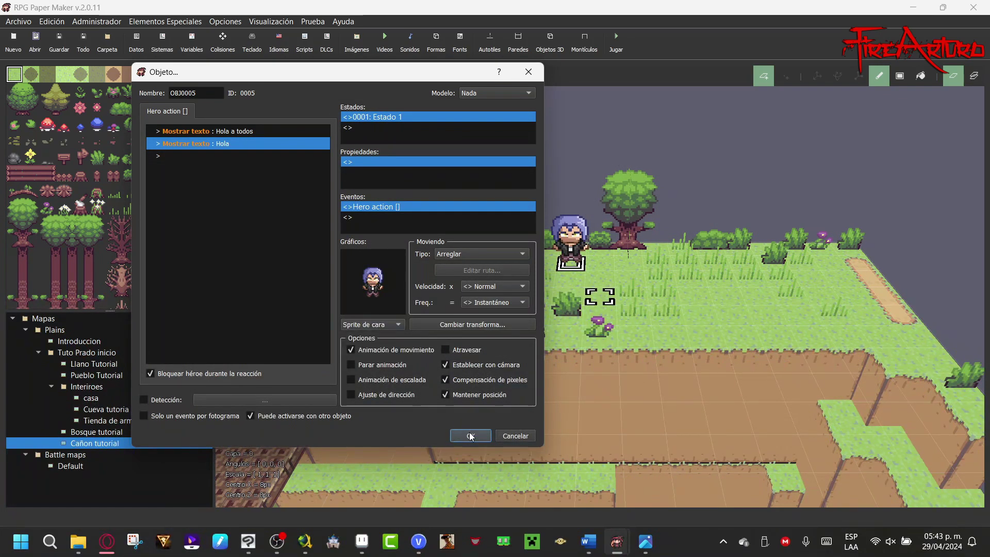
click(470, 435)
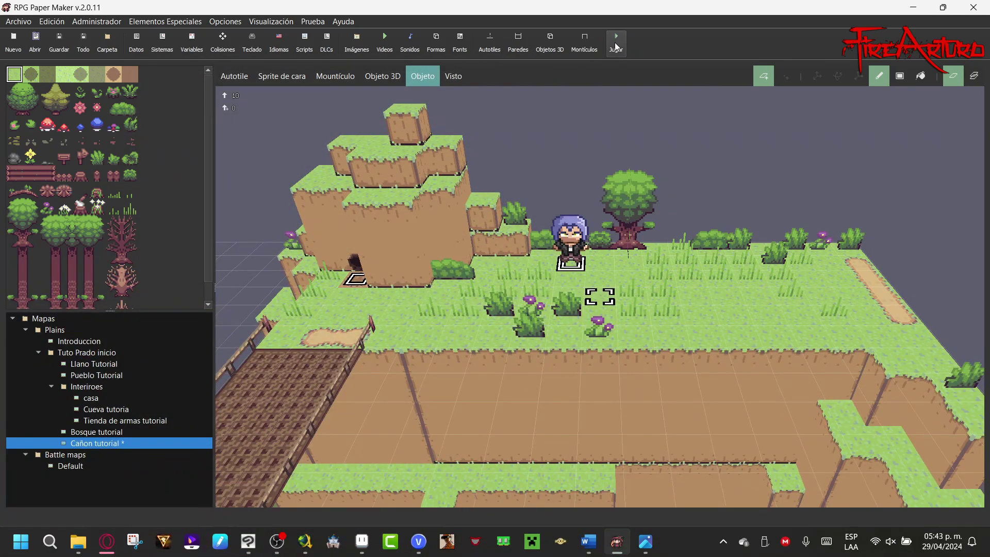
click(615, 48)
Step: Reopen the purple-haired object and set the "Hola a todos" faceset to the purple-haired portrait from 0004: character face.png
click(566, 262)
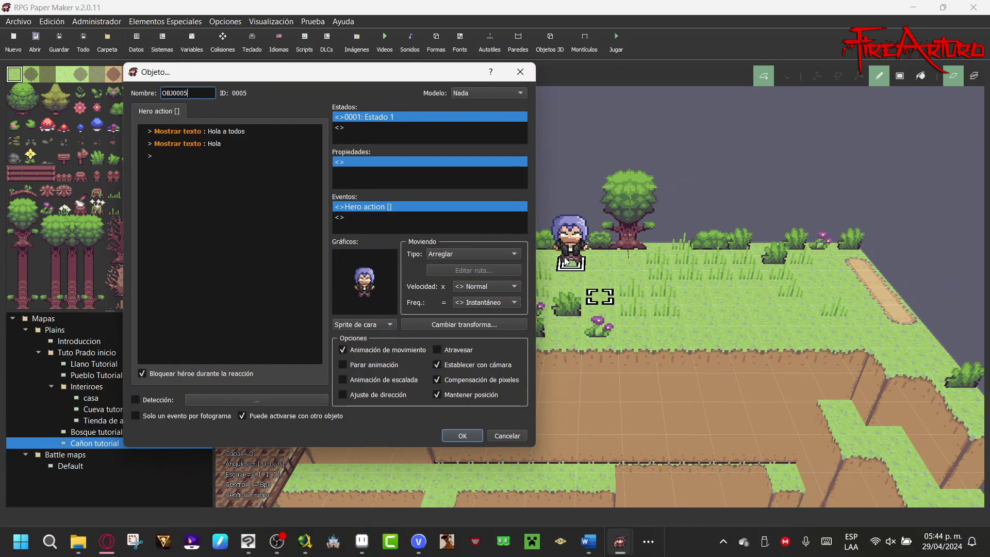
double_click(242, 131)
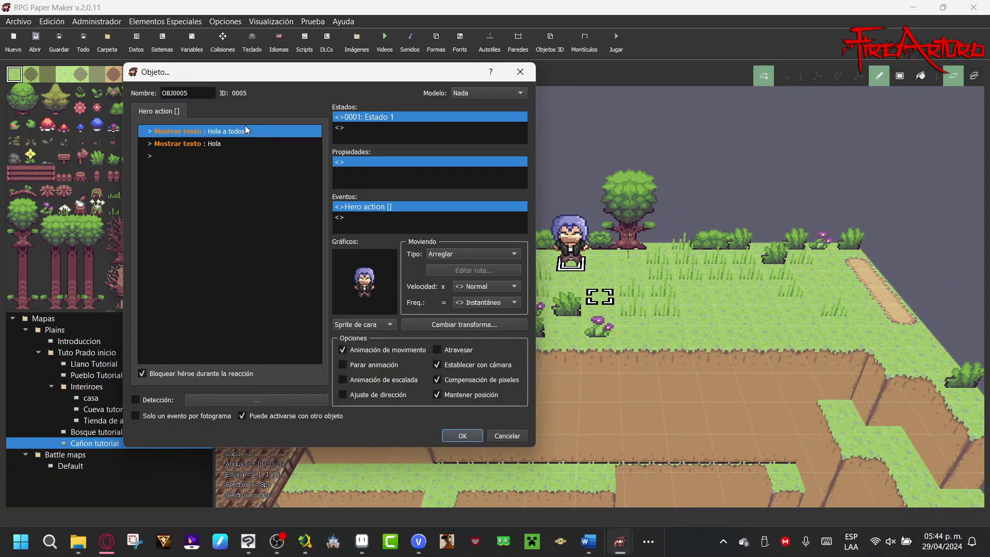
click(295, 192)
click(355, 198)
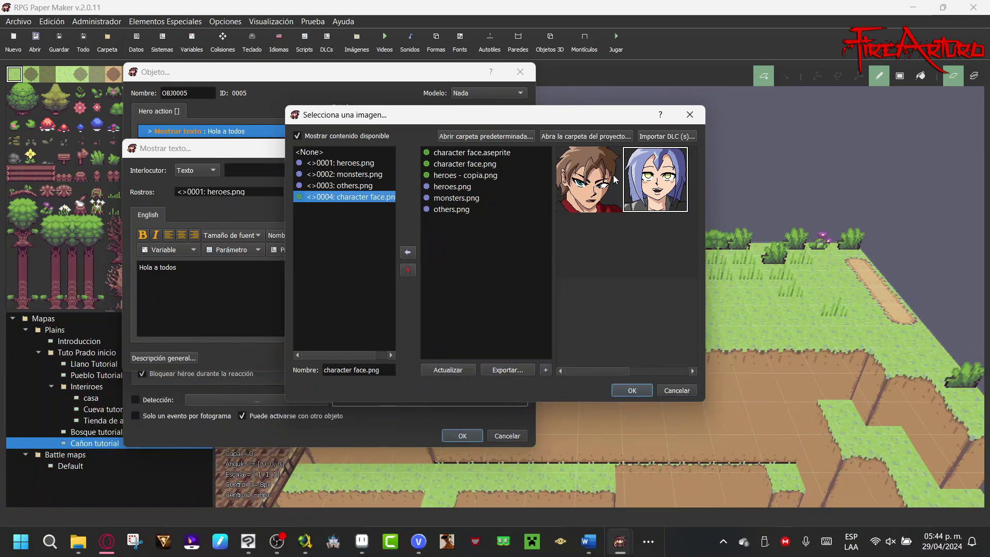
click(632, 390)
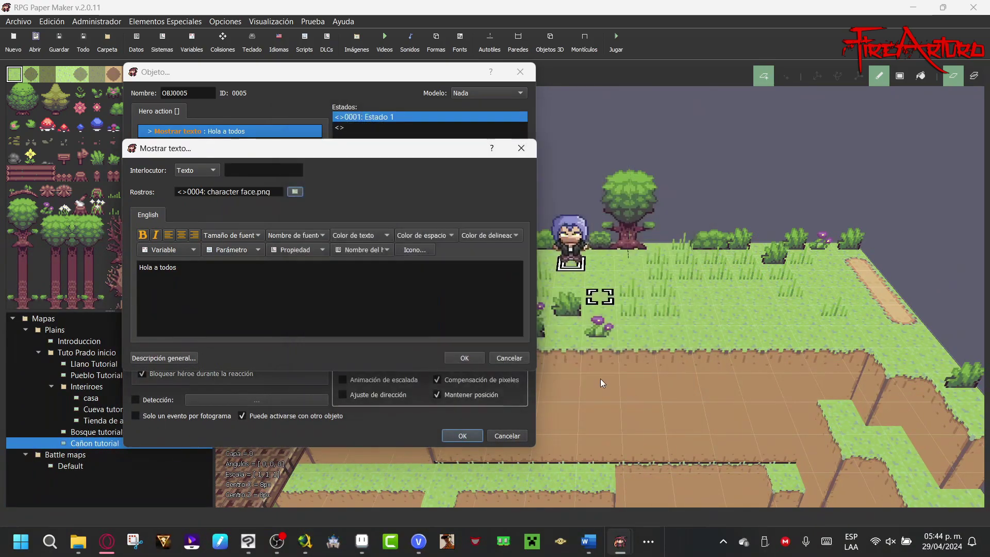
click(464, 358)
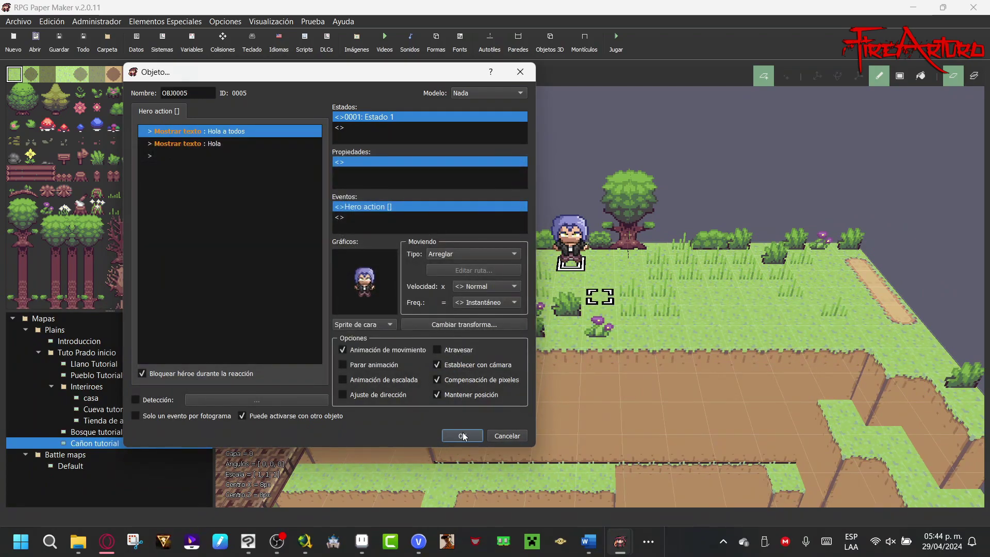
click(462, 436)
Step: Playtest the game, walk the hero up to the purple-haired character and talk to it
click(616, 46)
key(Right)
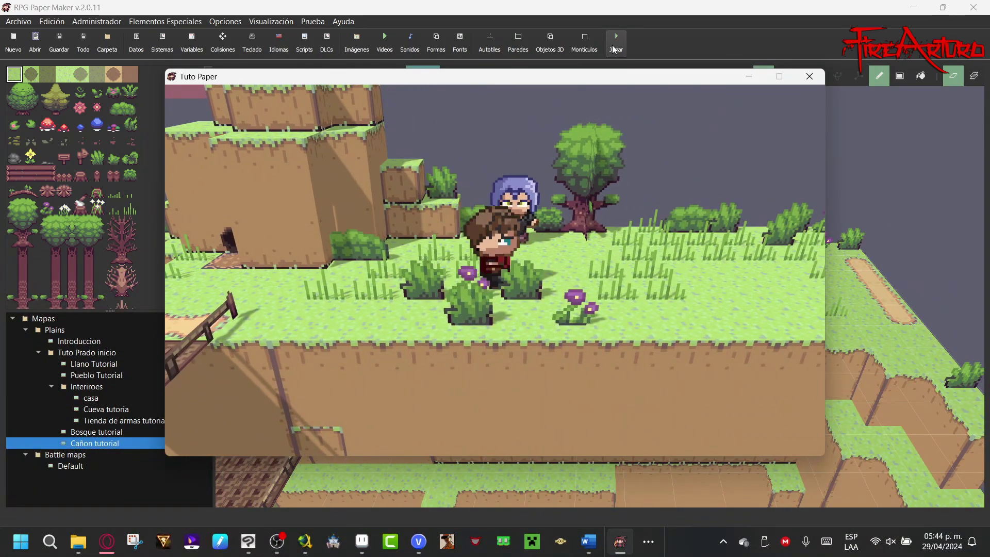
key(Up)
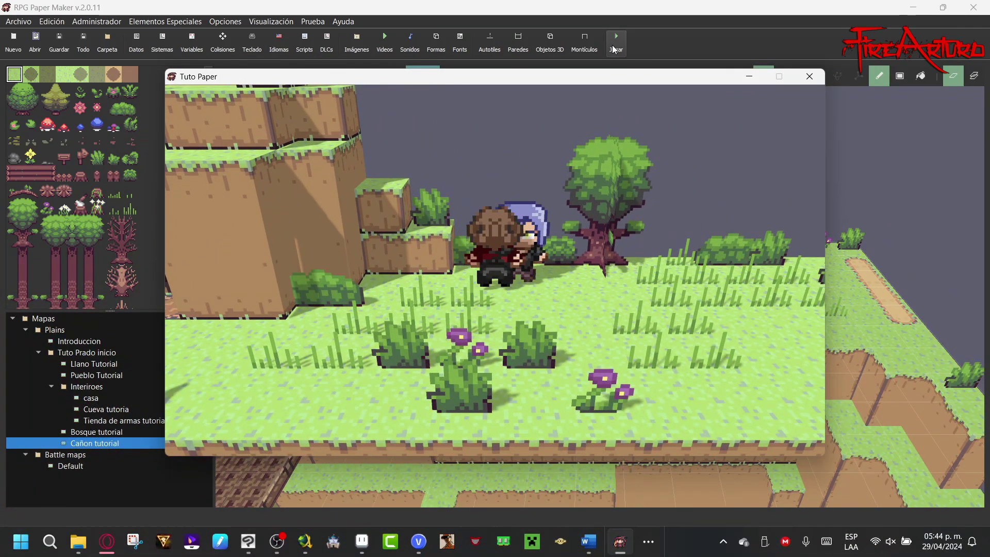
key(Right)
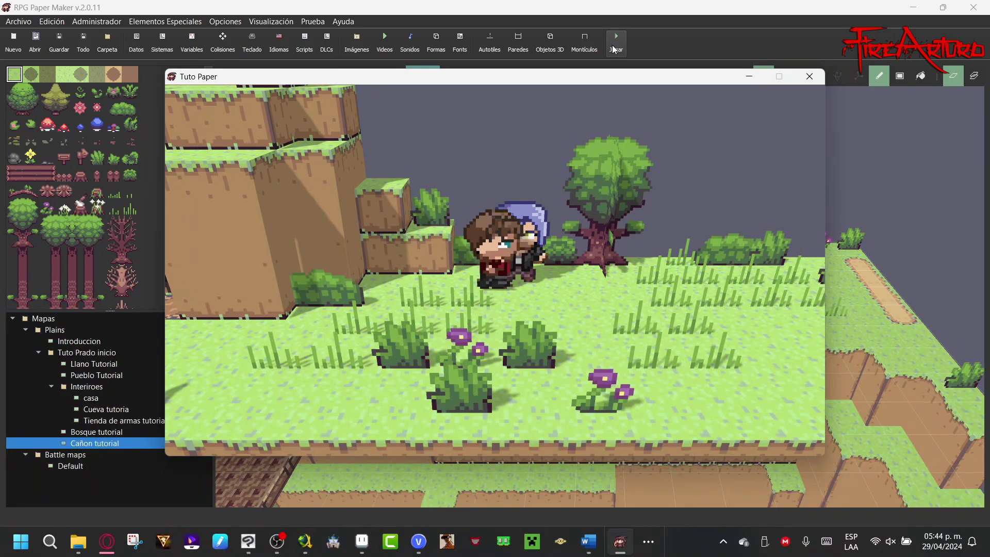
key(Down)
key(Right)
key(Up)
key(Return)
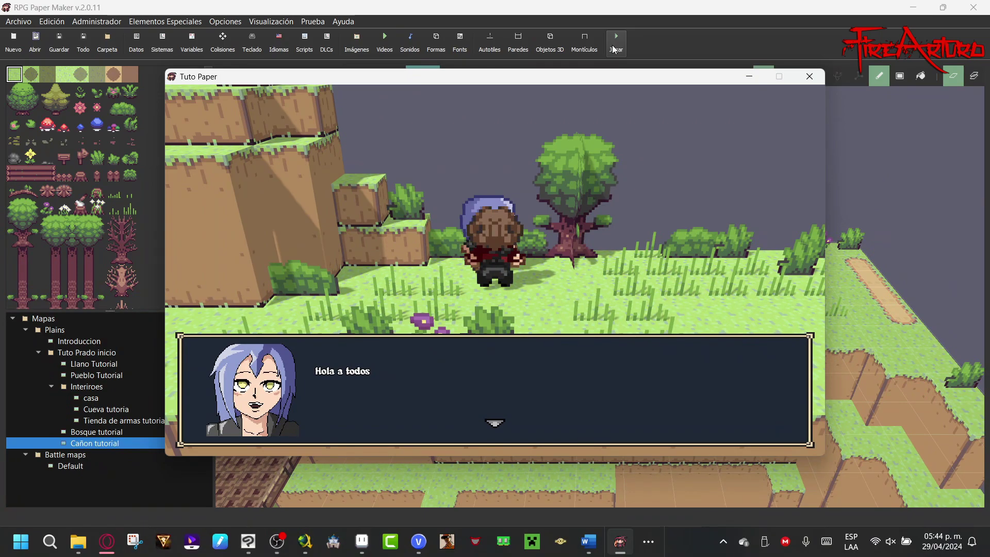
Step: Advance and replay the conversation to check the portraits shown with the "Hola a todos" and "Hola" messages
key(Return)
key(Return)
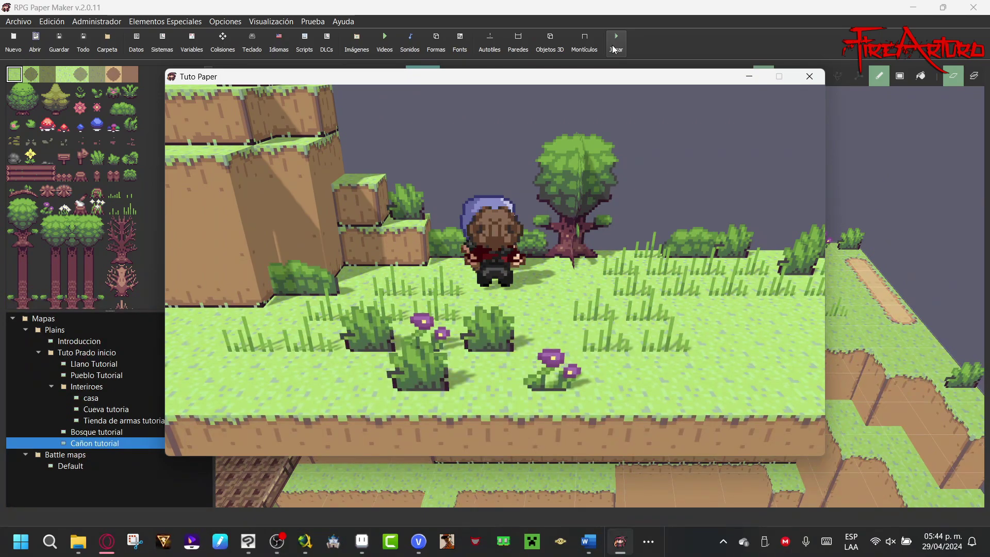
key(Return)
key(Return)
key(Return)
key(Return)
key(Return)
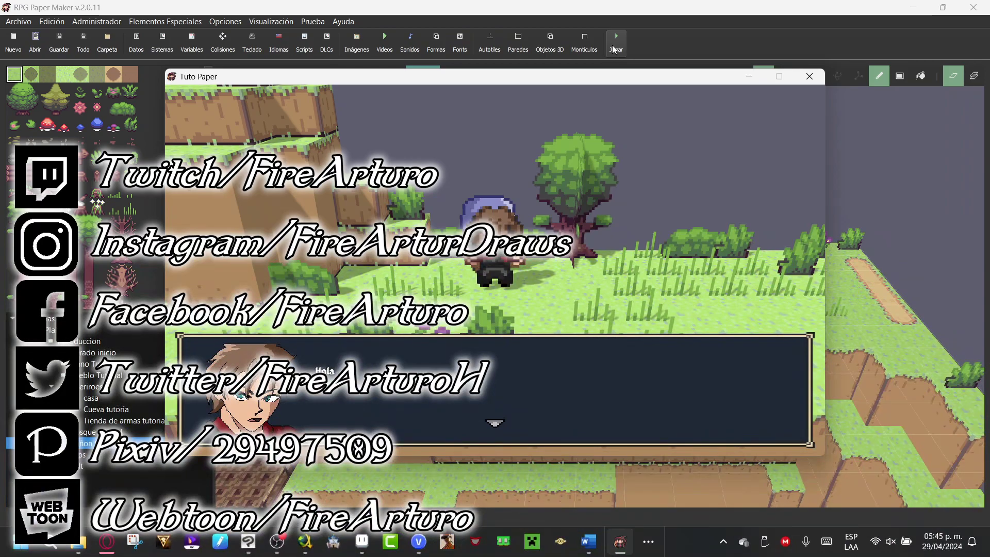
key(Return)
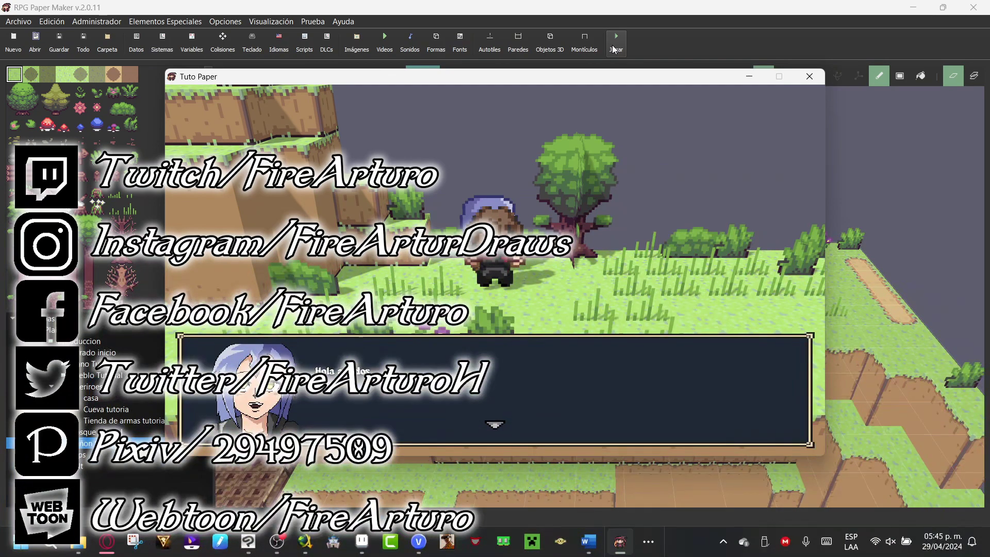